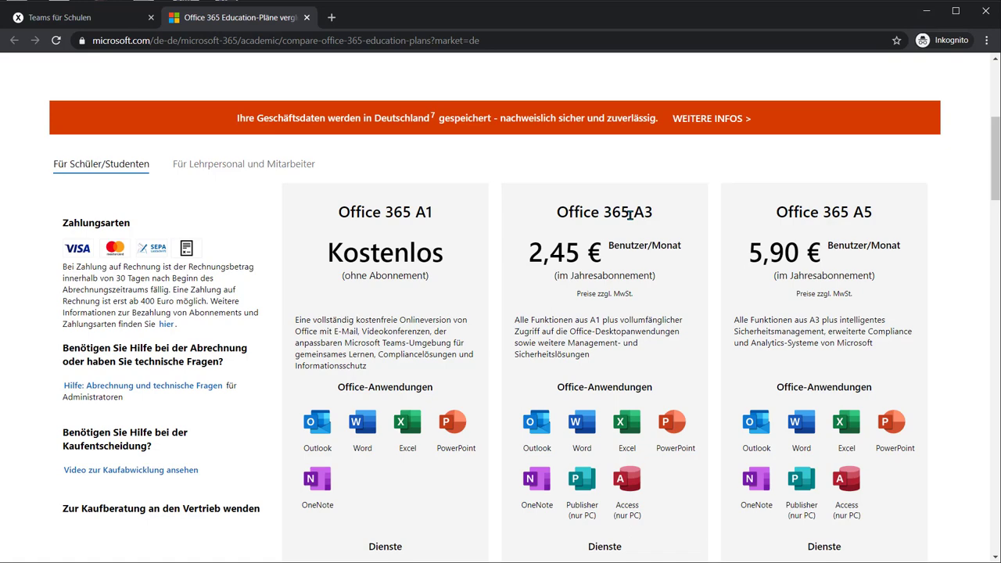
{"action": "scroll", "coordinate": [793, 245], "scroll_direction": "down", "scroll_amount": 4}
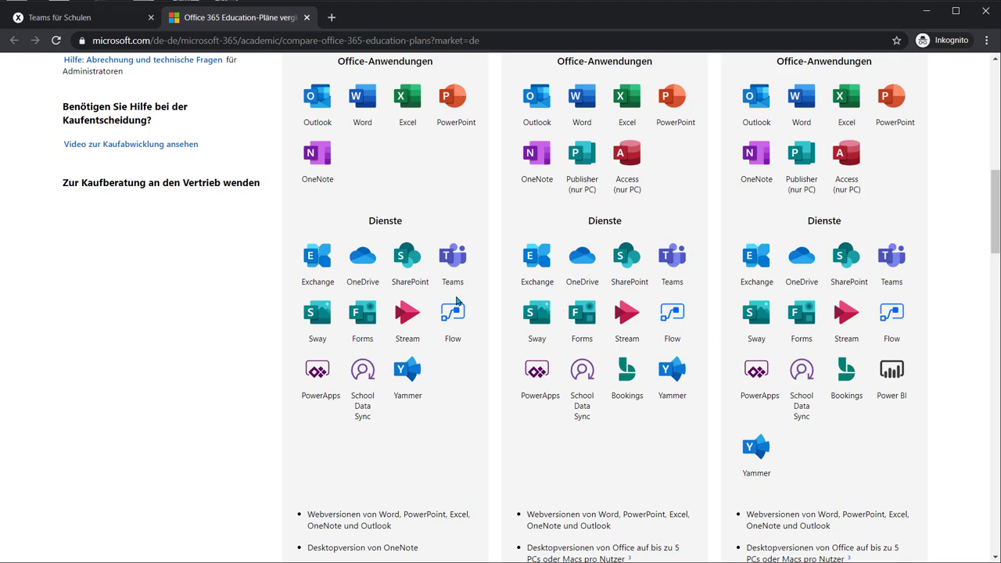
{"action": "scroll", "coordinate": [457, 301], "scroll_direction": "up", "scroll_amount": 8}
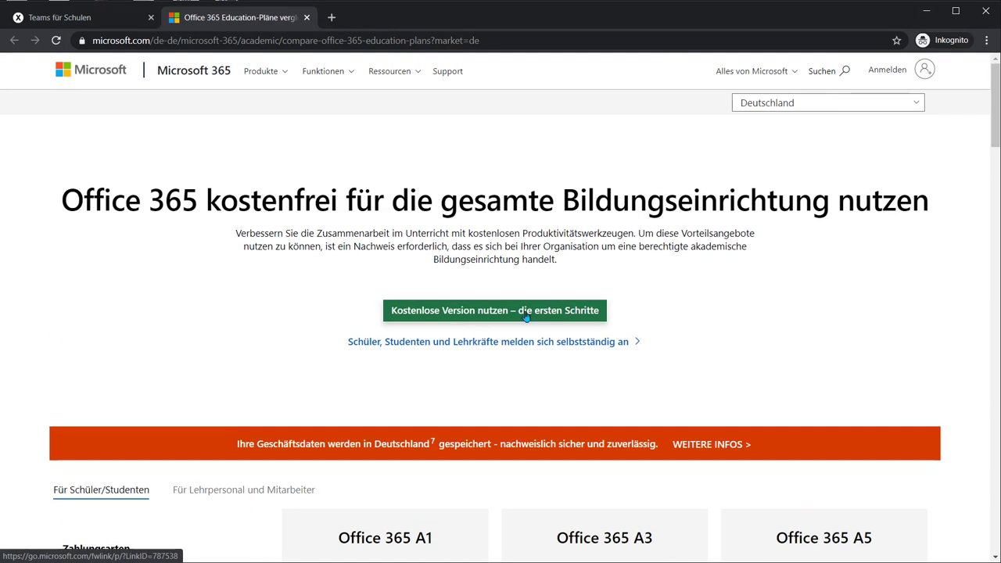
- Start the free Office 365 Education signup with Germany as the country
{"action": "left_click", "coordinate": [526, 313]}
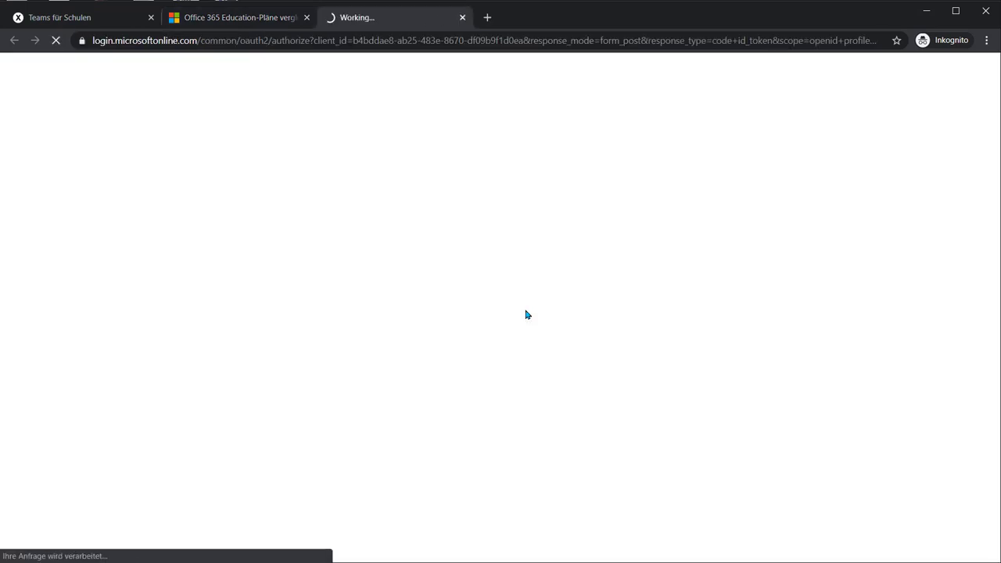
{"action": "left_click", "coordinate": [456, 258]}
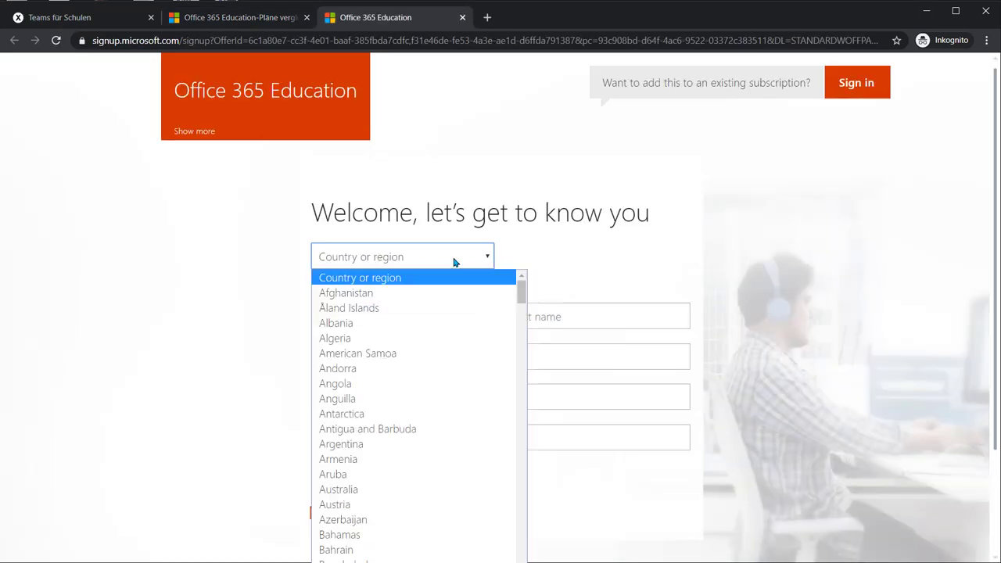
{"action": "left_click_drag", "start_coordinate": [519, 294], "coordinate": [527, 373]}
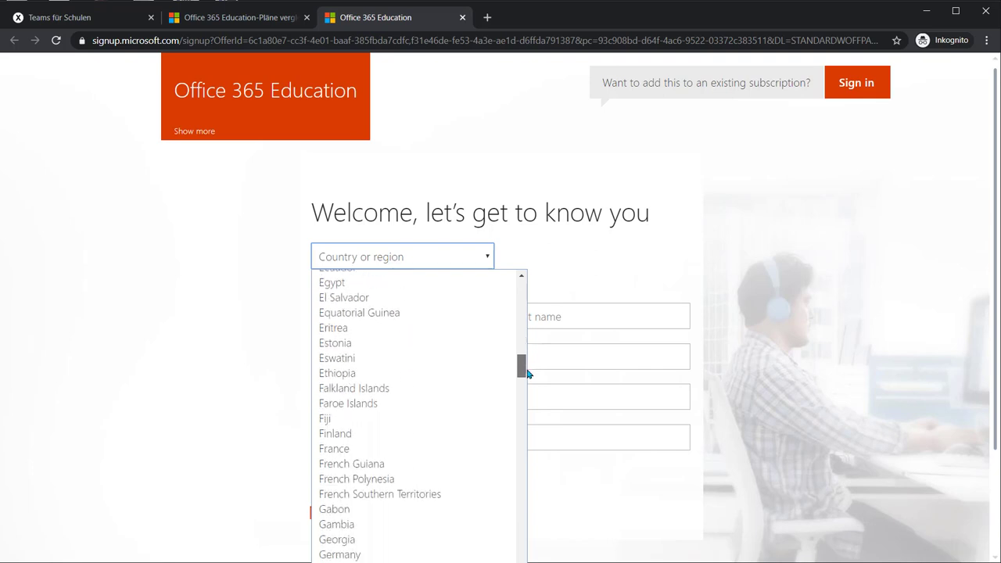
{"action": "left_click", "coordinate": [366, 556]}
- Fill in the contact's first name, last name, business e-mail and phone number
{"action": "left_click", "coordinate": [397, 317]}
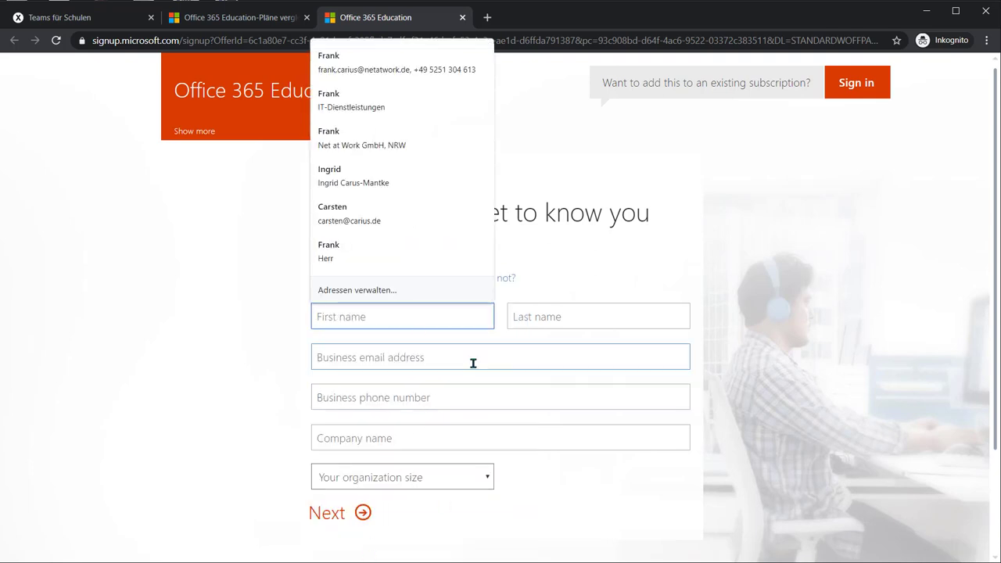
{"action": "type", "text": "Frank"}
{"action": "key", "text": "Tab"}
{"action": "type", "text": "Carius"}
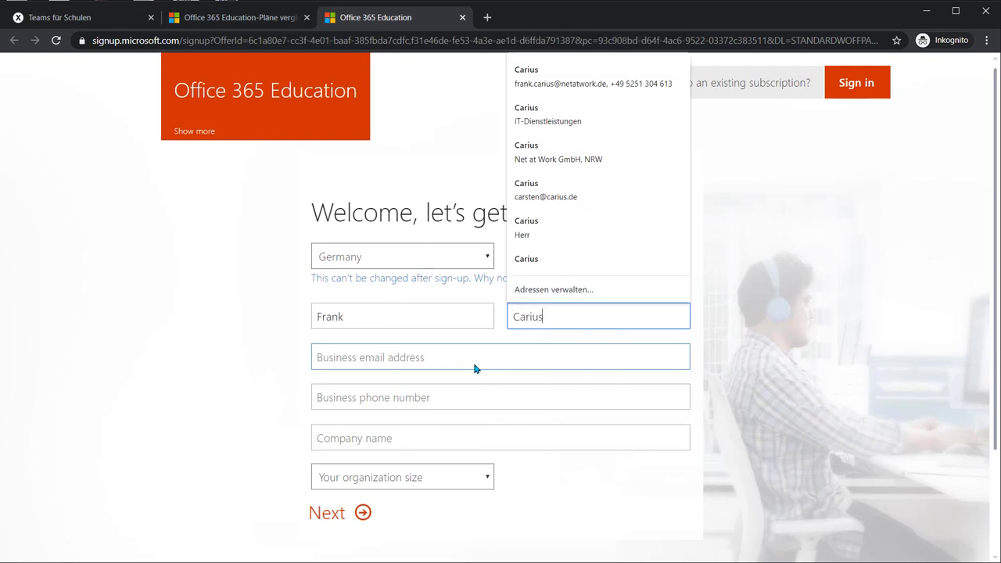
{"action": "left_click", "coordinate": [473, 368]}
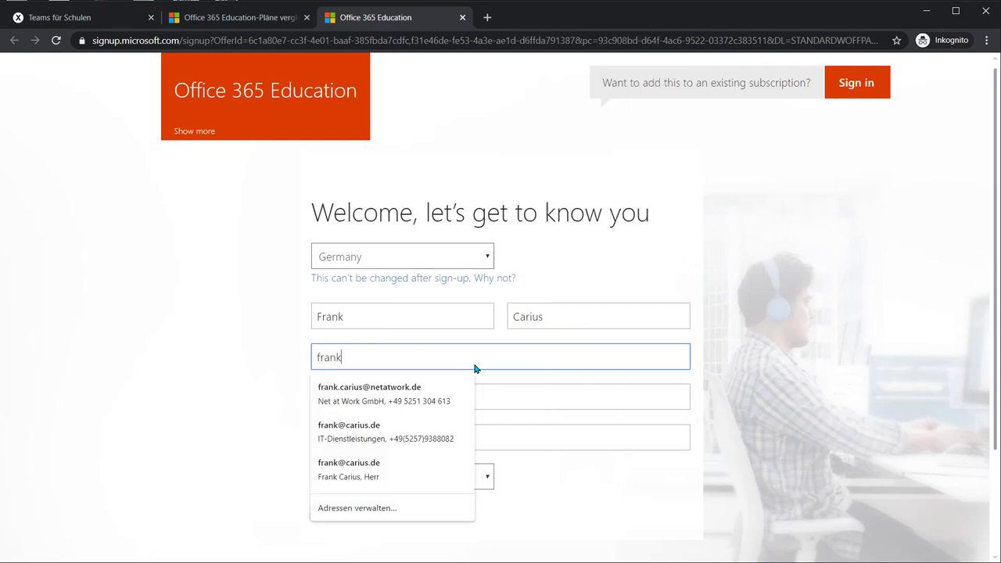
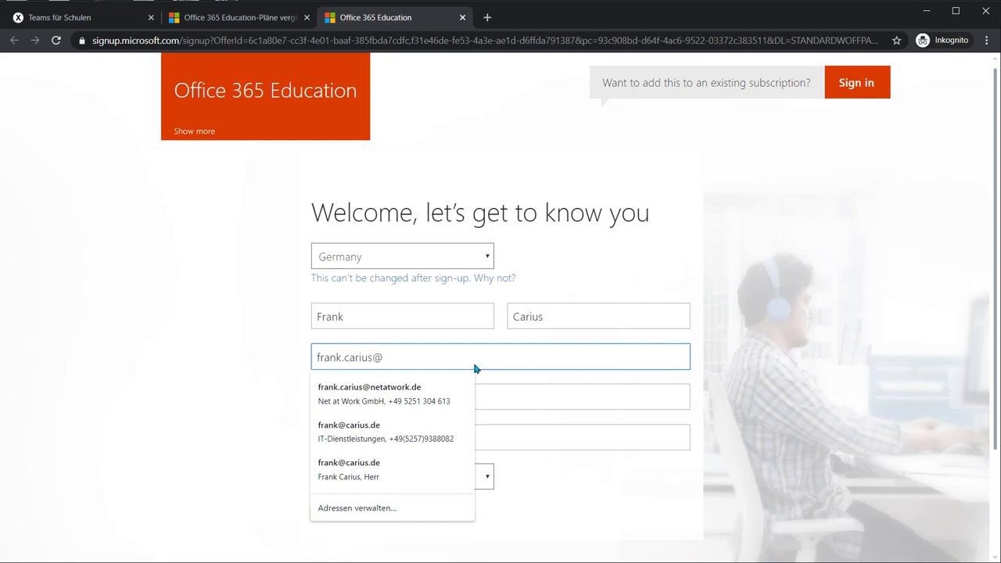
{"action": "key", "text": "Tab"}
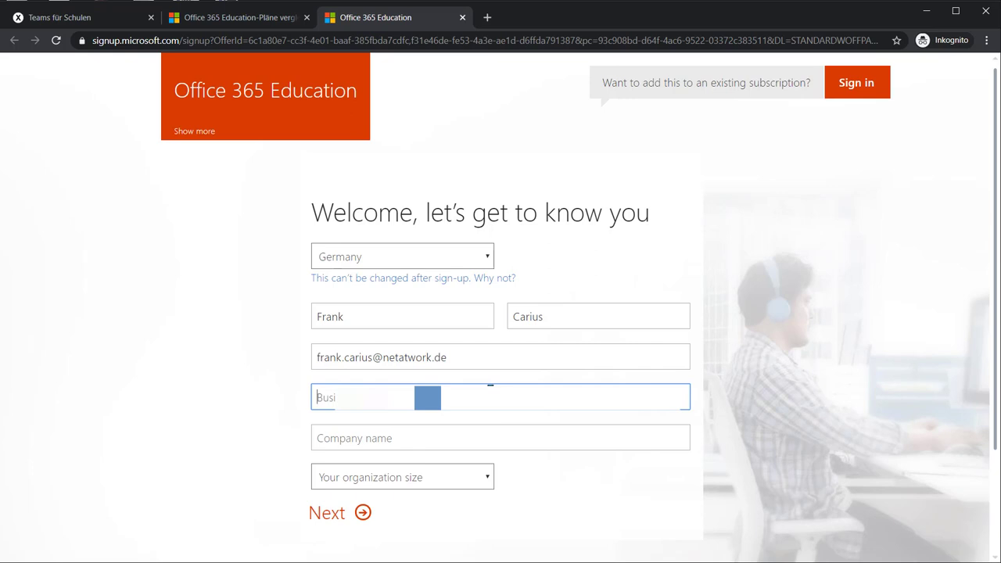
{"action": "type", "text": "+49"}
{"action": "key", "text": "Tab"}
- Enter company MSXFAQ-Schule, choose size 250-999 people, and submit the details
{"action": "type", "text": "MSXFAQ-"}
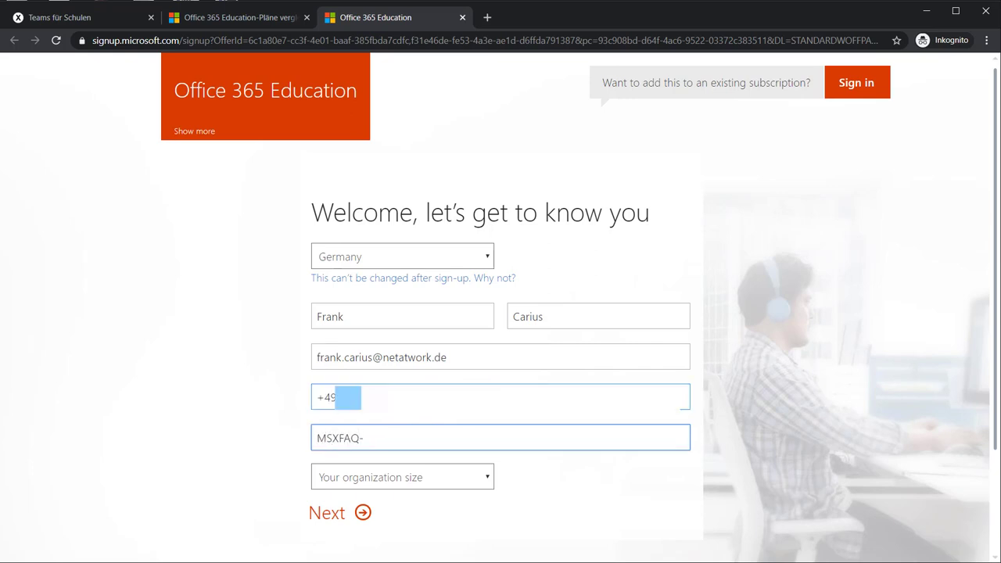
{"action": "type", "text": "Schule"}
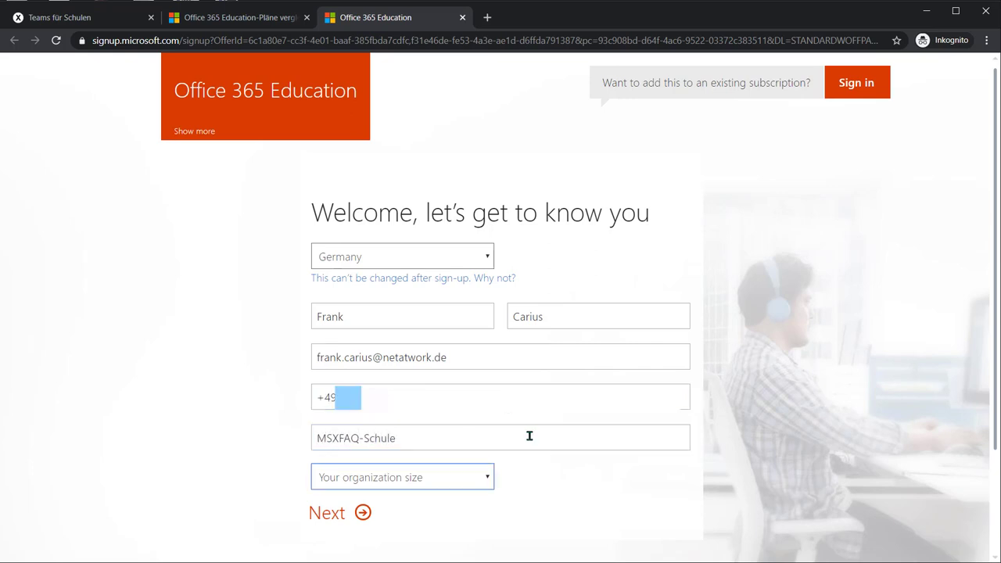
{"action": "left_click", "coordinate": [483, 479]}
{"action": "left_click", "coordinate": [382, 442]}
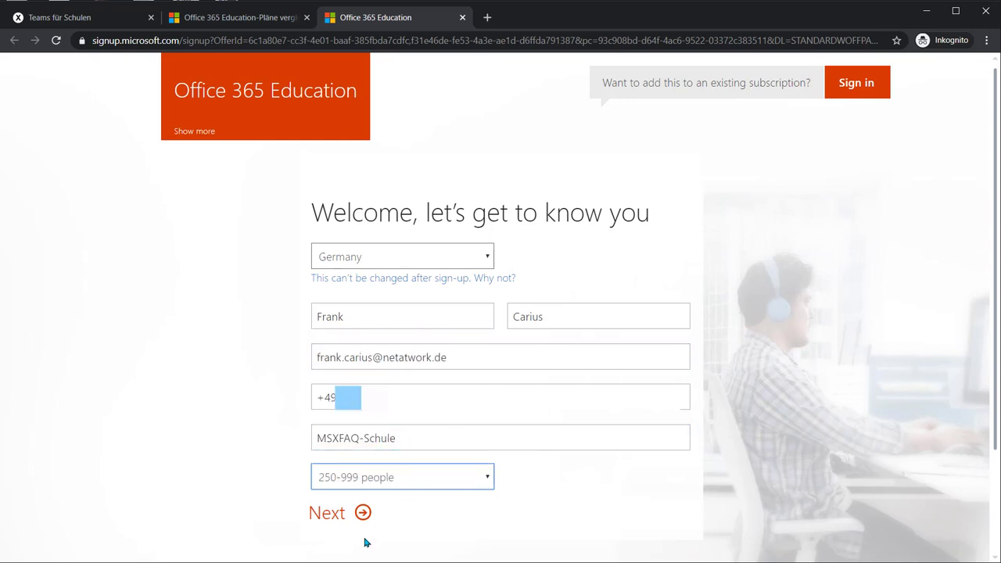
{"action": "left_click", "coordinate": [342, 510]}
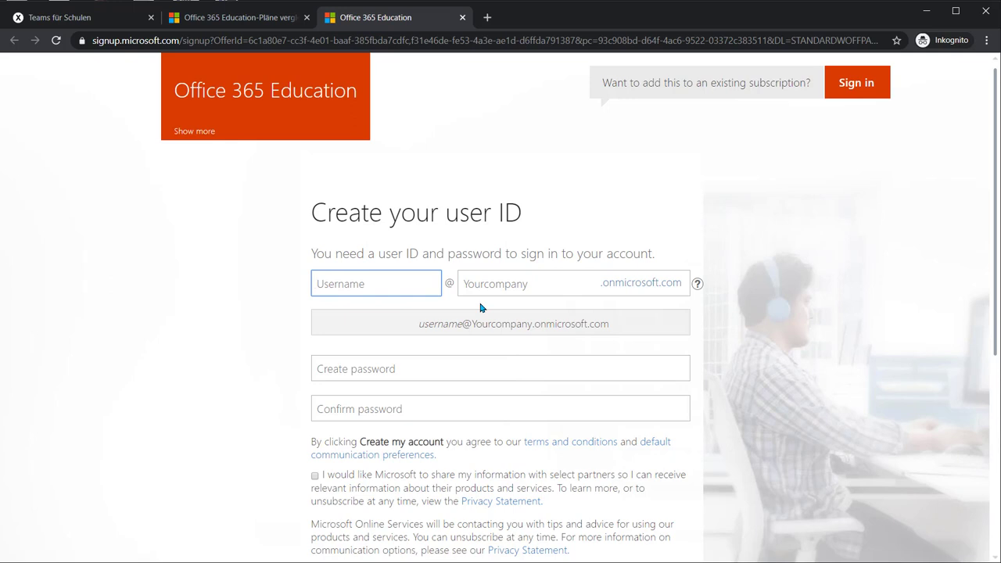
- Set the admin user ID to admin1 on the msxfaqorg domain
{"action": "type", "text": "admin"}
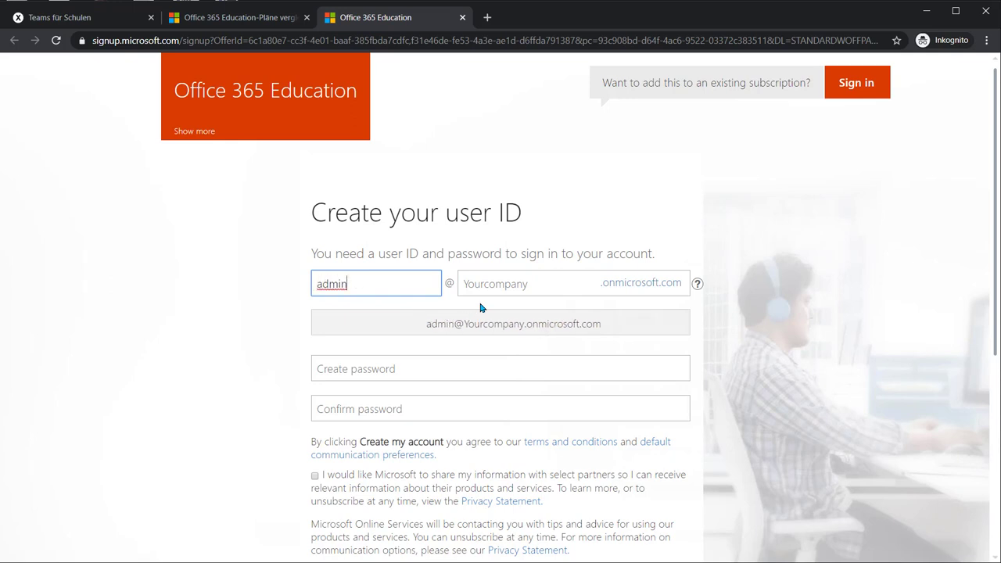
{"action": "key", "text": "ctrl+a"}
{"action": "type", "text": "admin1"}
{"action": "key", "text": "Tab"}
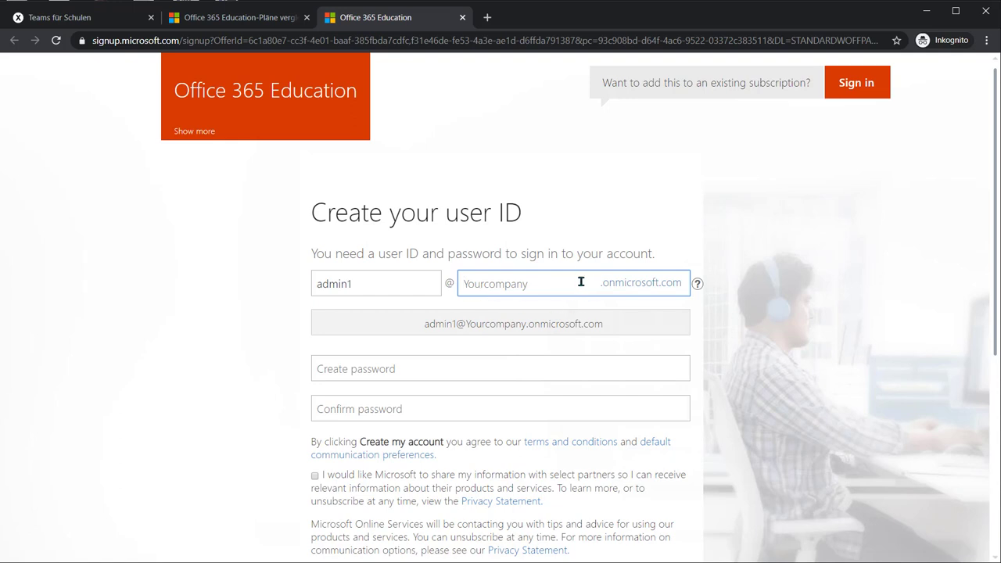
{"action": "type", "text": "msxfaq"}
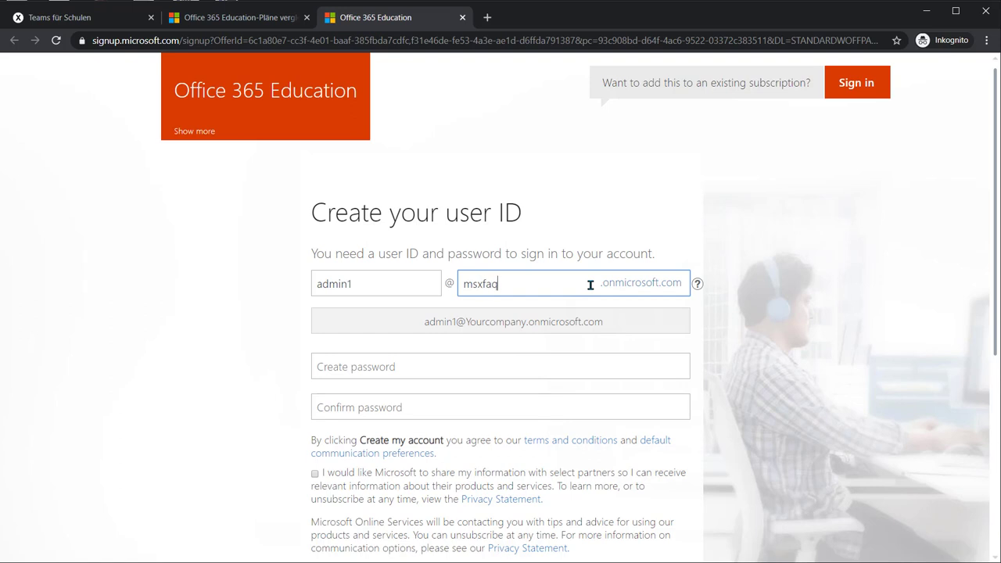
{"action": "type", "text": "org"}
{"action": "key", "text": "Tab"}
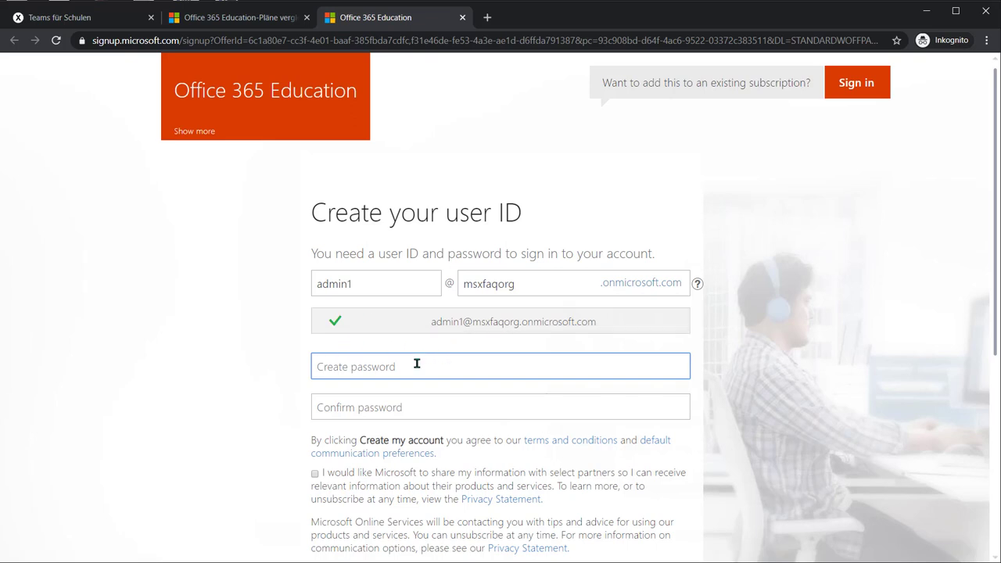
- Enter and confirm the account password, copy the sign-in address, and create the account
{"action": "type", "text": "••••••••"}
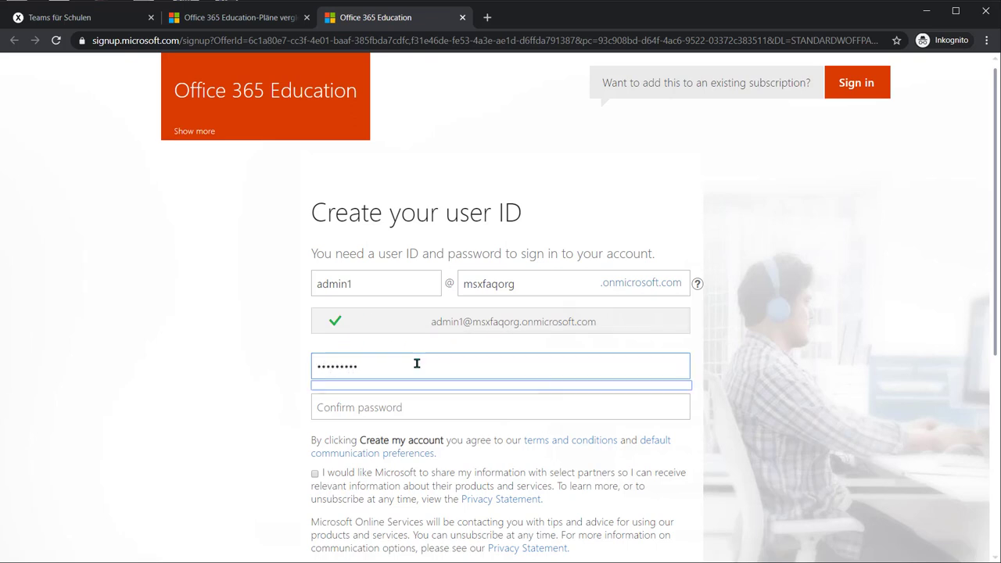
{"action": "key", "text": "Tab"}
{"action": "type", "text": "•••••"}
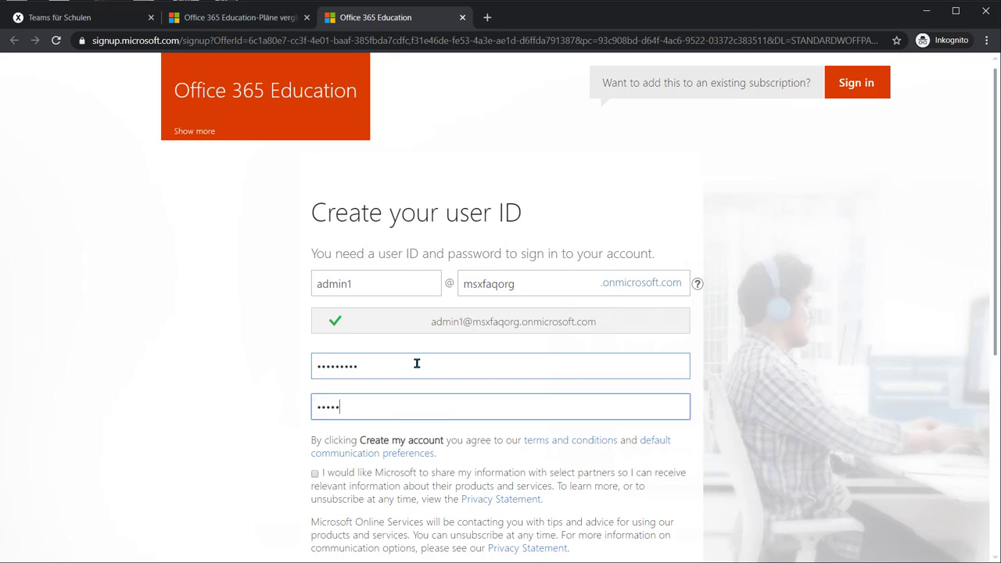
{"action": "type", "text": "••••"}
{"action": "scroll", "coordinate": [453, 308], "scroll_direction": "down", "scroll_amount": 2}
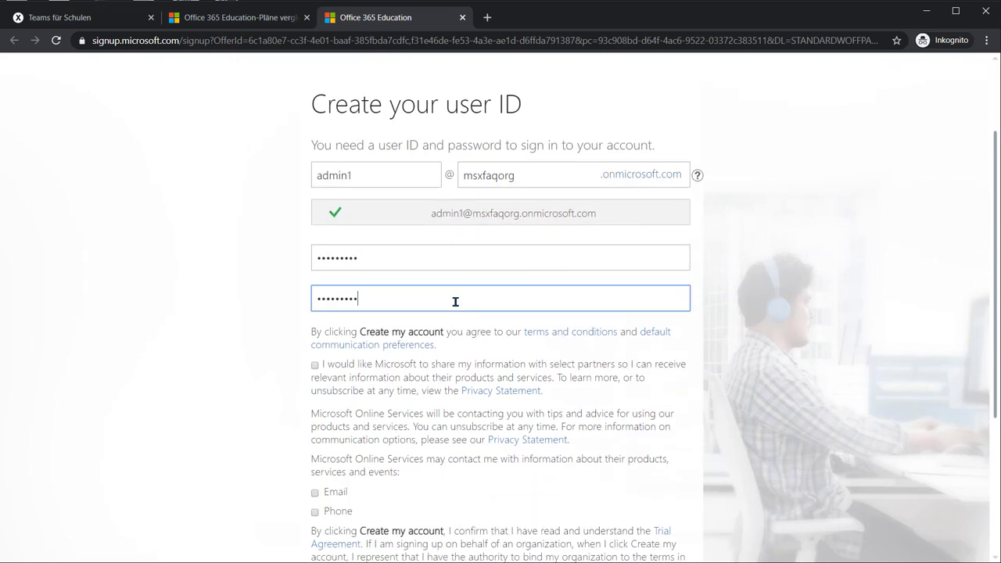
{"action": "scroll", "coordinate": [501, 322], "scroll_direction": "down", "scroll_amount": 1}
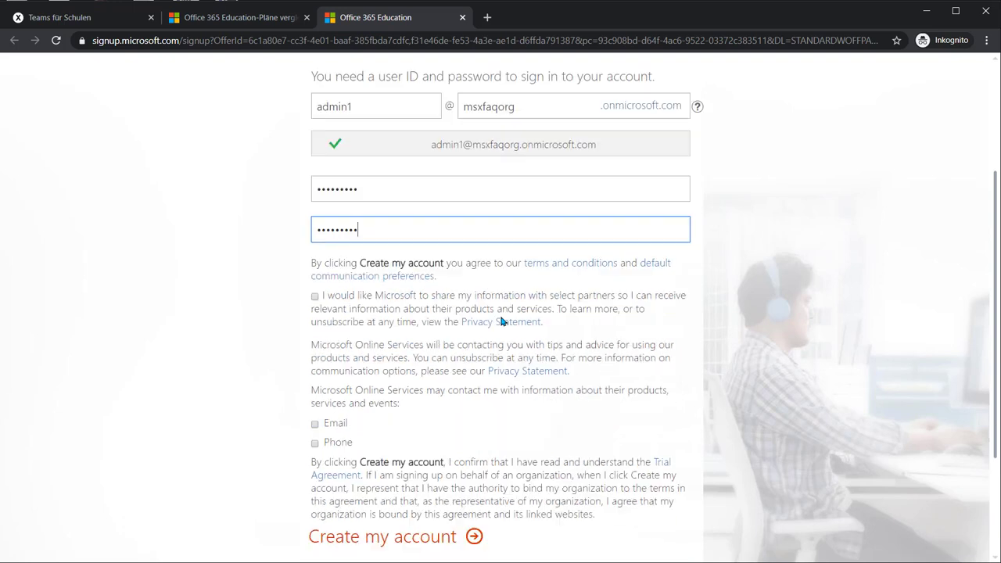
{"action": "scroll", "coordinate": [501, 321], "scroll_direction": "down", "scroll_amount": 1}
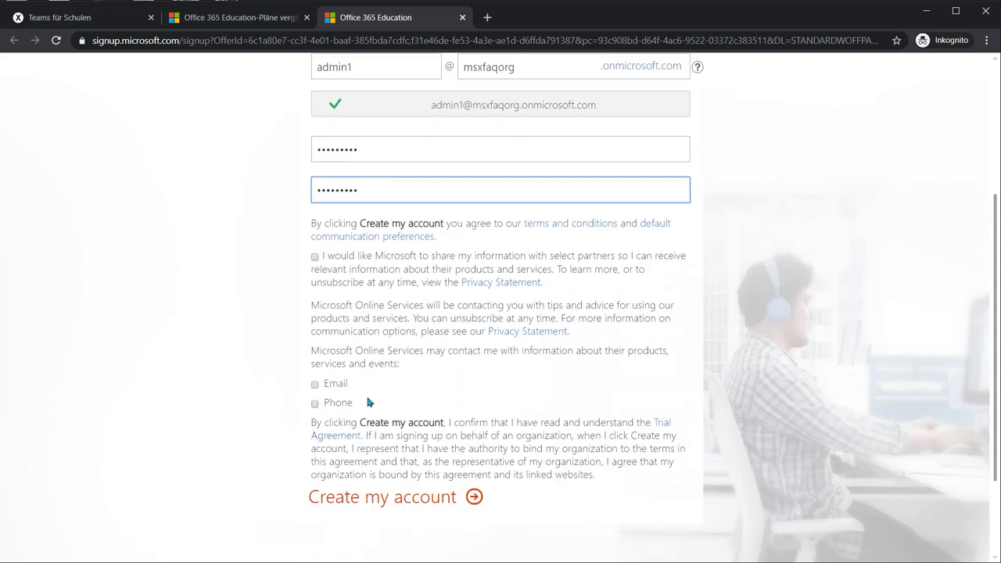
{"action": "left_click_drag", "start_coordinate": [608, 105], "coordinate": [373, 109]}
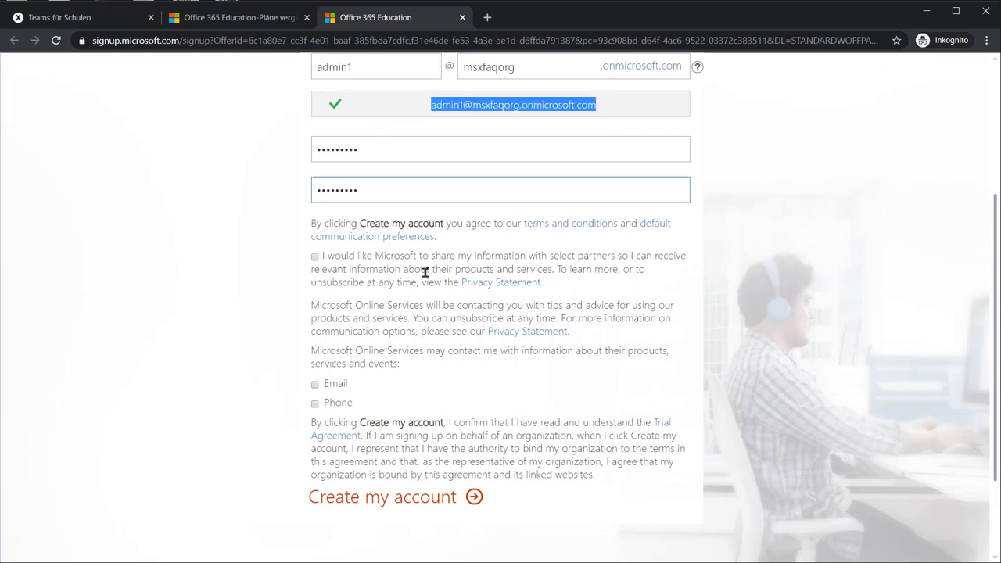
{"action": "left_click", "coordinate": [393, 500]}
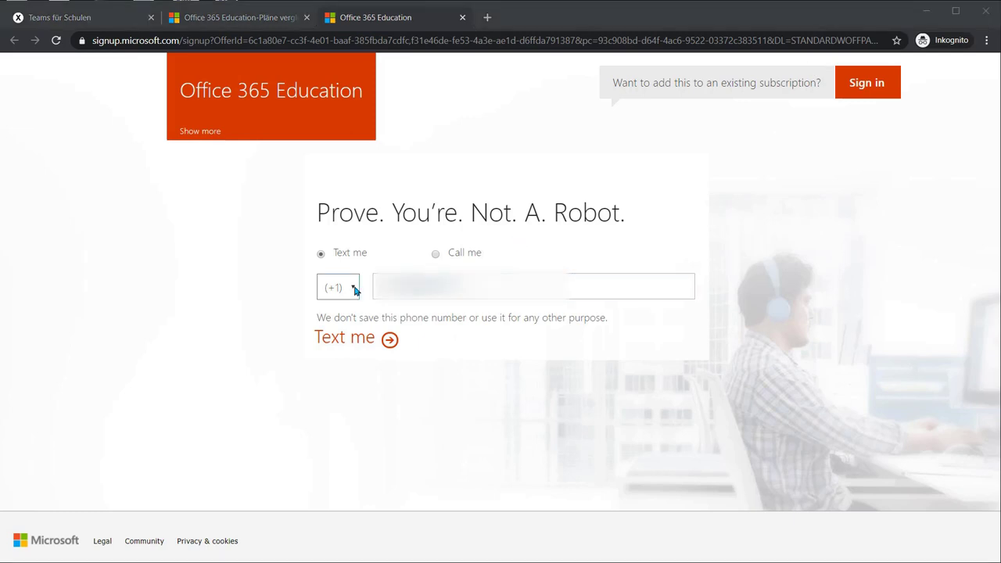
- Set the verification phone's country code and number
{"action": "left_click", "coordinate": [354, 289]}
{"action": "scroll", "coordinate": [409, 414], "scroll_direction": "up", "scroll_amount": 20}
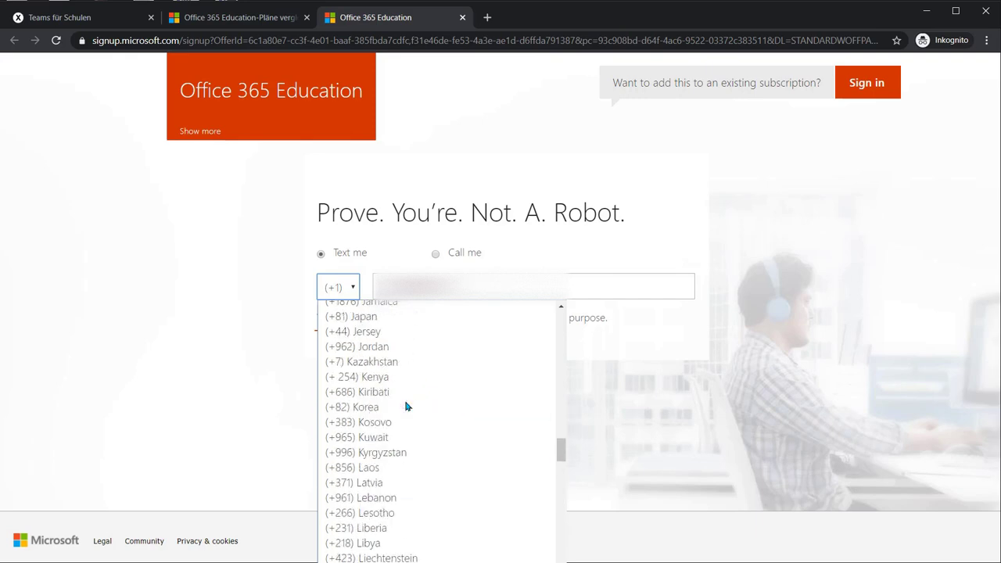
{"action": "scroll", "coordinate": [403, 399], "scroll_direction": "up", "scroll_amount": 15}
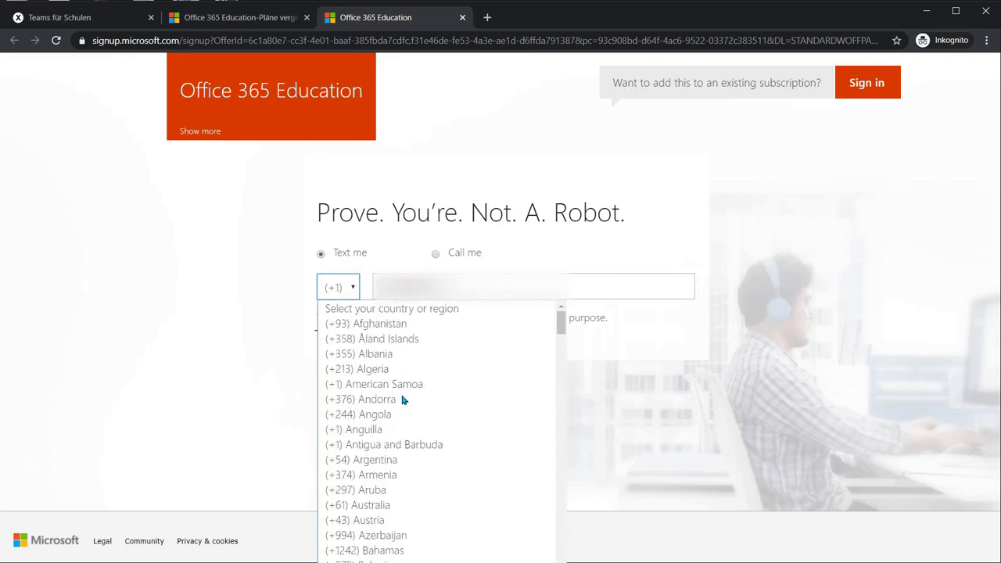
{"action": "scroll", "coordinate": [403, 400], "scroll_direction": "down", "scroll_amount": 15}
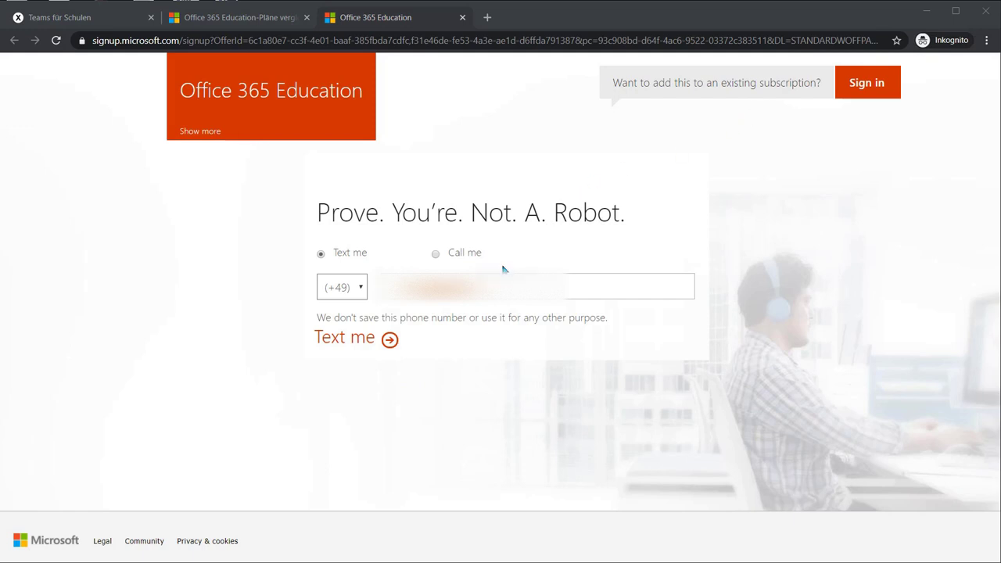
{"action": "left_click", "coordinate": [540, 288]}
- Request a text-message verification code and submit the received code
{"action": "left_click", "coordinate": [413, 250]}
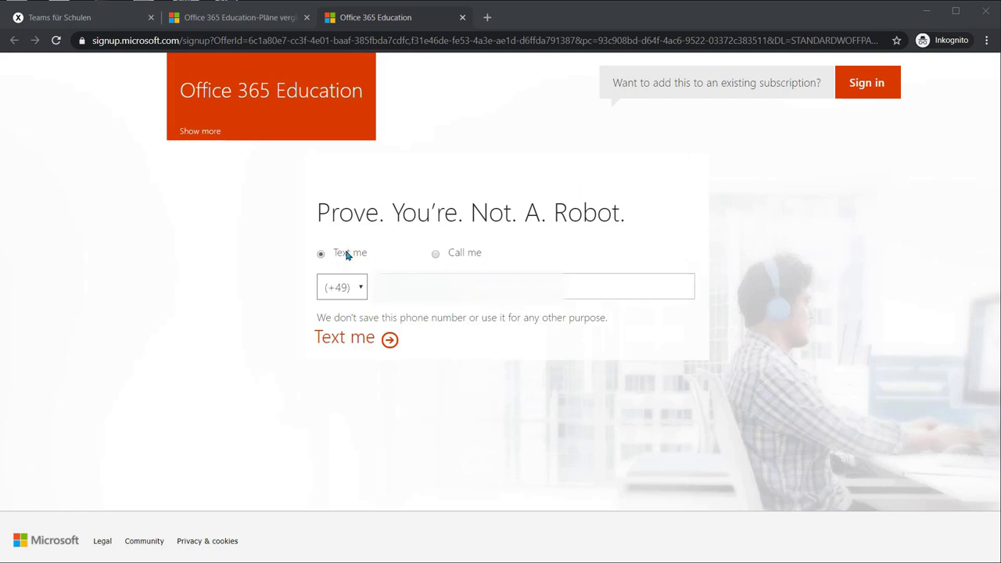
{"action": "left_click", "coordinate": [366, 342]}
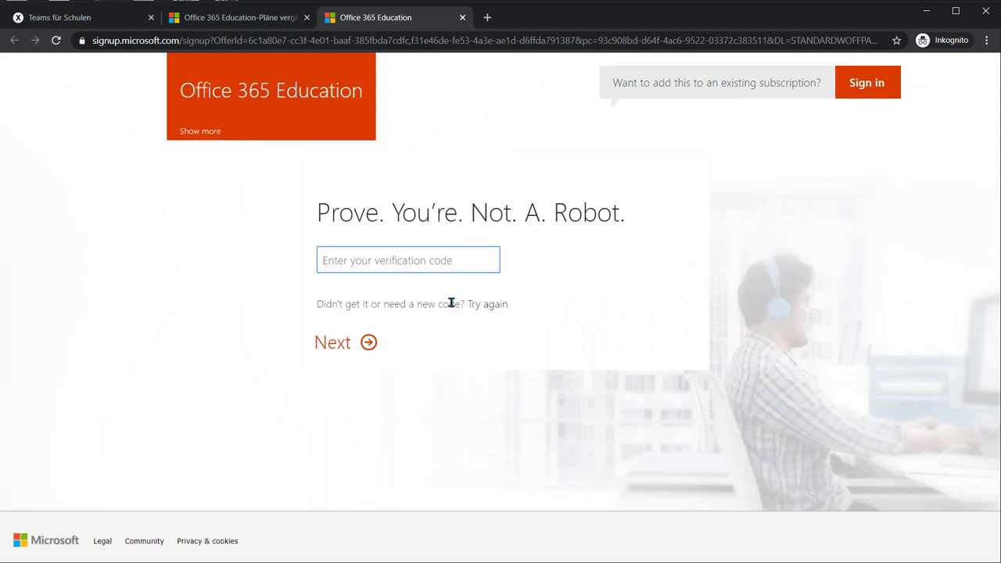
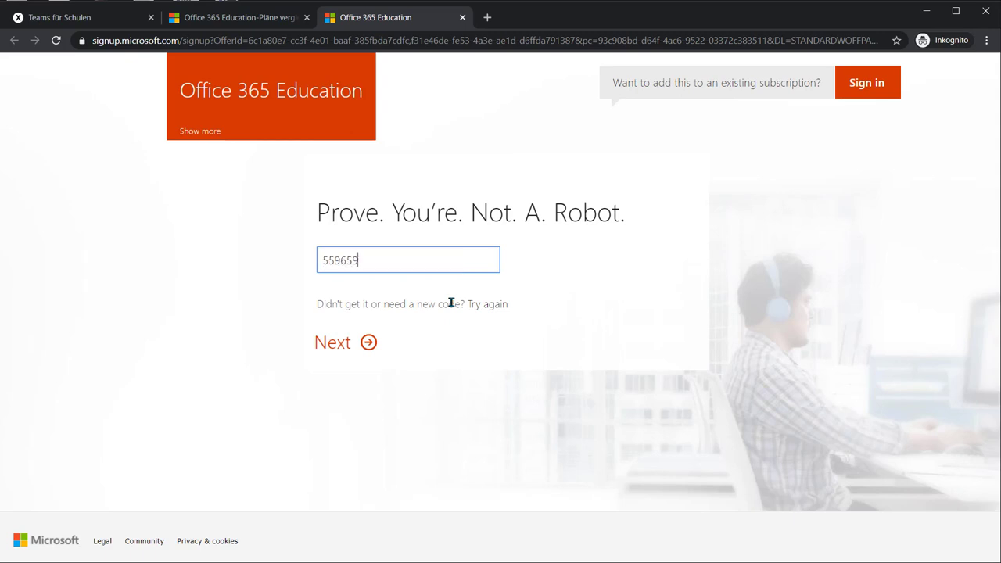
{"action": "left_click", "coordinate": [354, 348]}
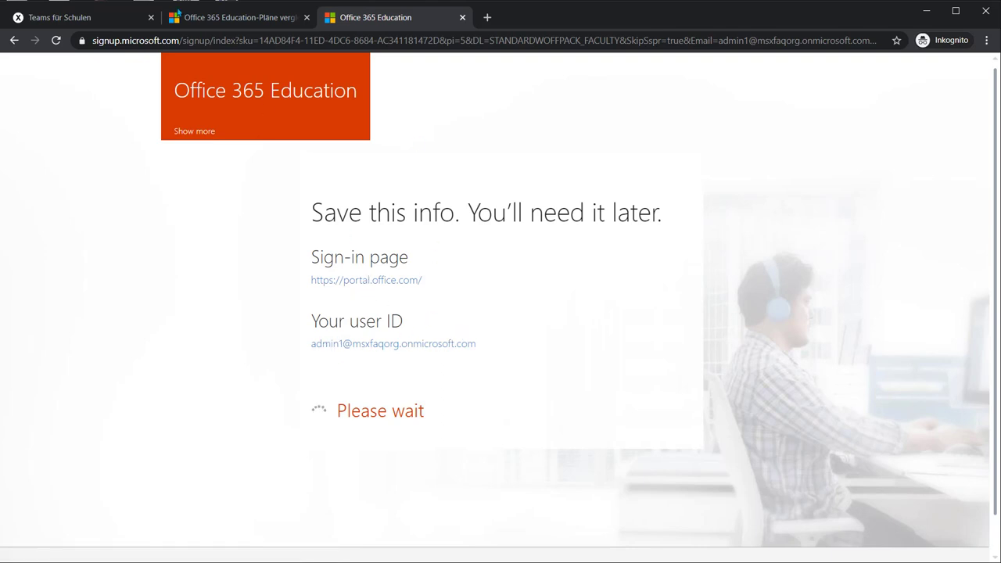
- Review the setup guide and Education plans pages, then continue to the new tenant's admin area
{"action": "left_click", "coordinate": [111, 19]}
{"action": "scroll", "coordinate": [440, 342], "scroll_direction": "down", "scroll_amount": 3}
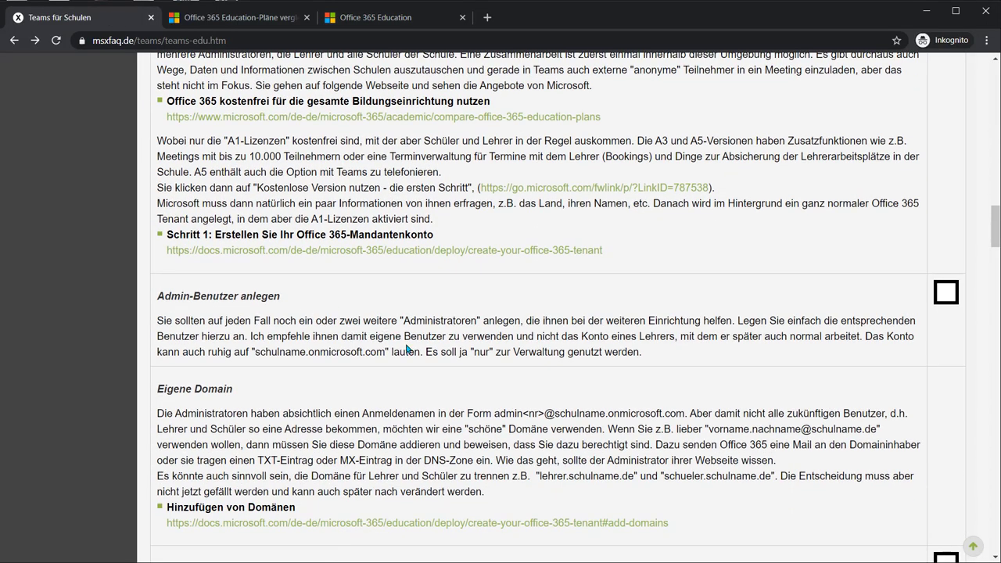
{"action": "left_click", "coordinate": [252, 19]}
{"action": "left_click", "coordinate": [376, 19]}
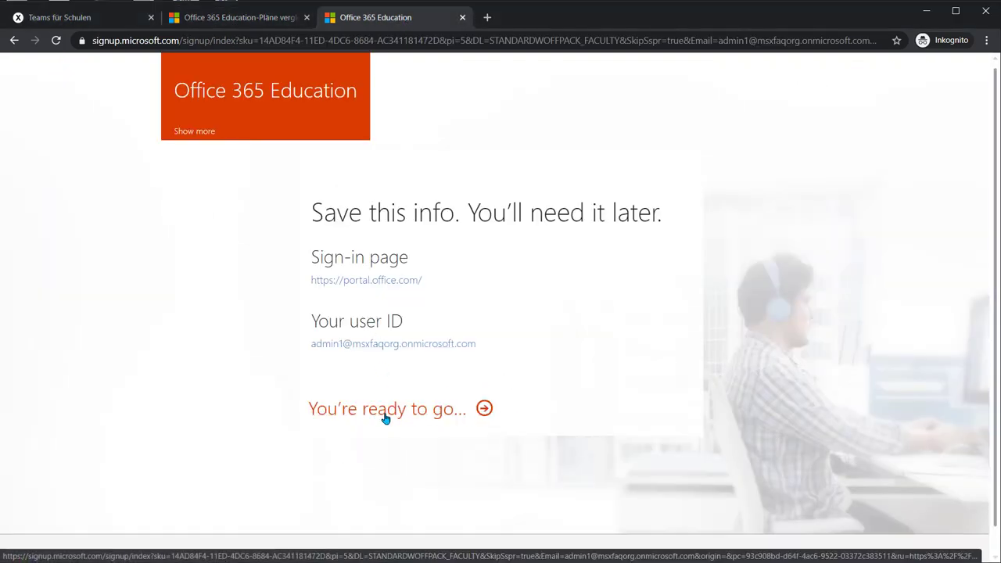
{"action": "left_click", "coordinate": [410, 410]}
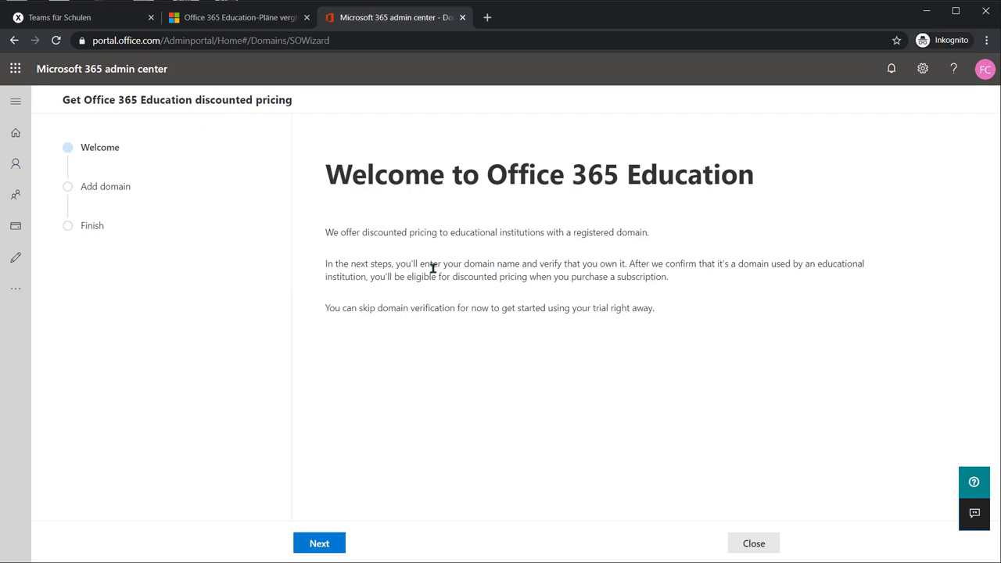
- Enter msxfaq.org as the school's domain in the discounted pricing wizard
{"action": "left_click_drag", "start_coordinate": [432, 265], "coordinate": [629, 259]}
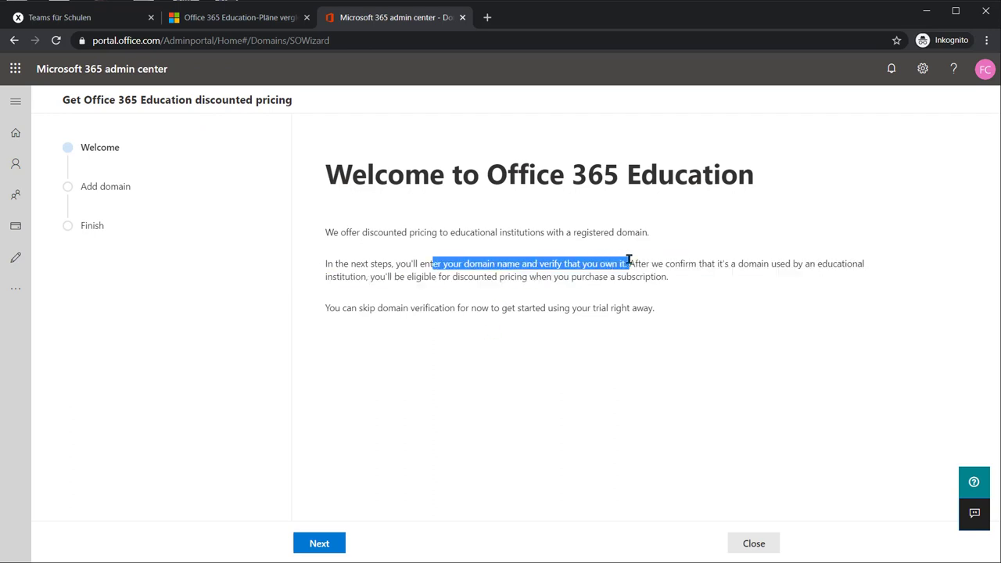
{"action": "left_click", "coordinate": [681, 263]}
{"action": "left_click_drag", "start_coordinate": [395, 264], "coordinate": [654, 264]}
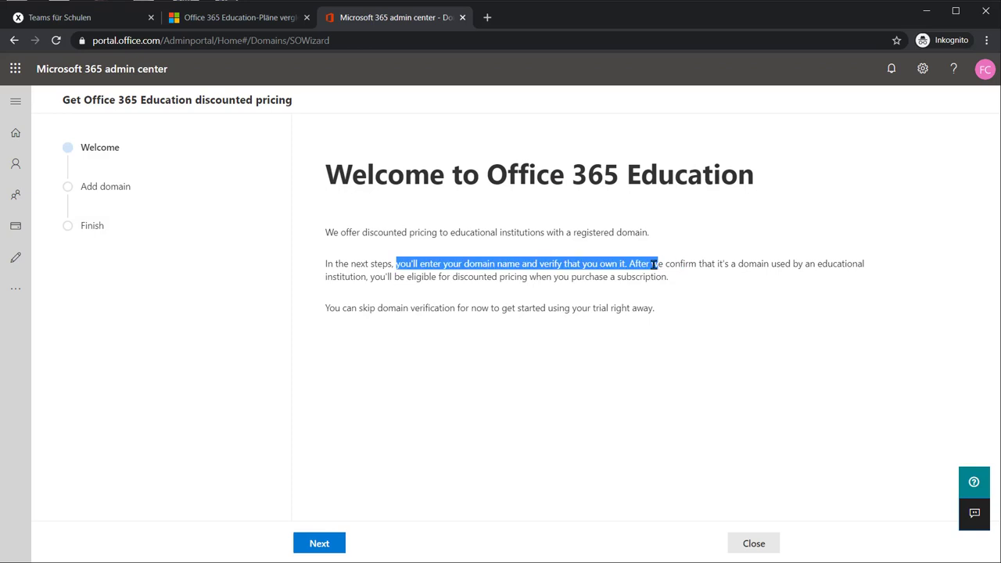
{"action": "left_click", "coordinate": [319, 543]}
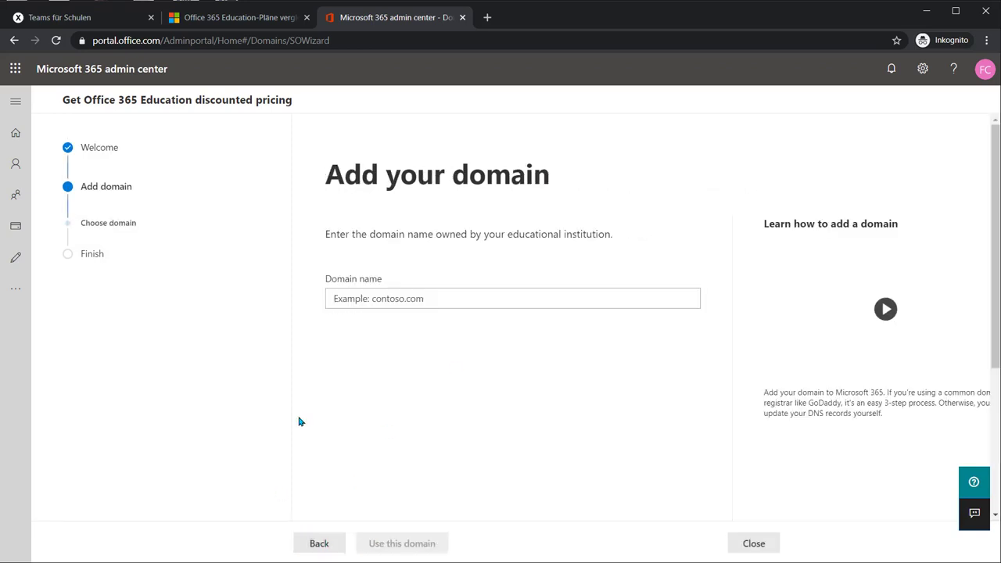
{"action": "left_click", "coordinate": [432, 297]}
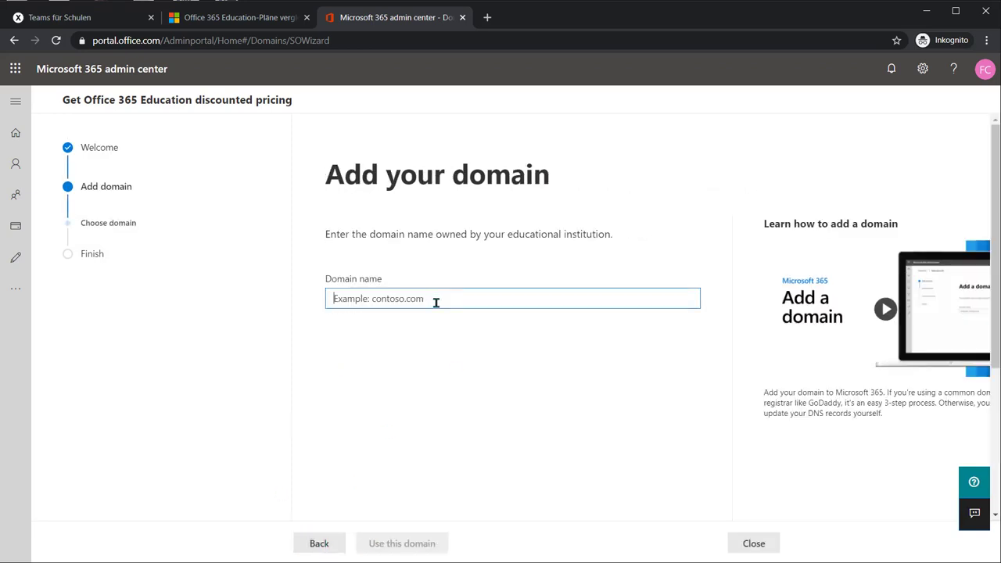
{"action": "type", "text": "msxfaq.org"}
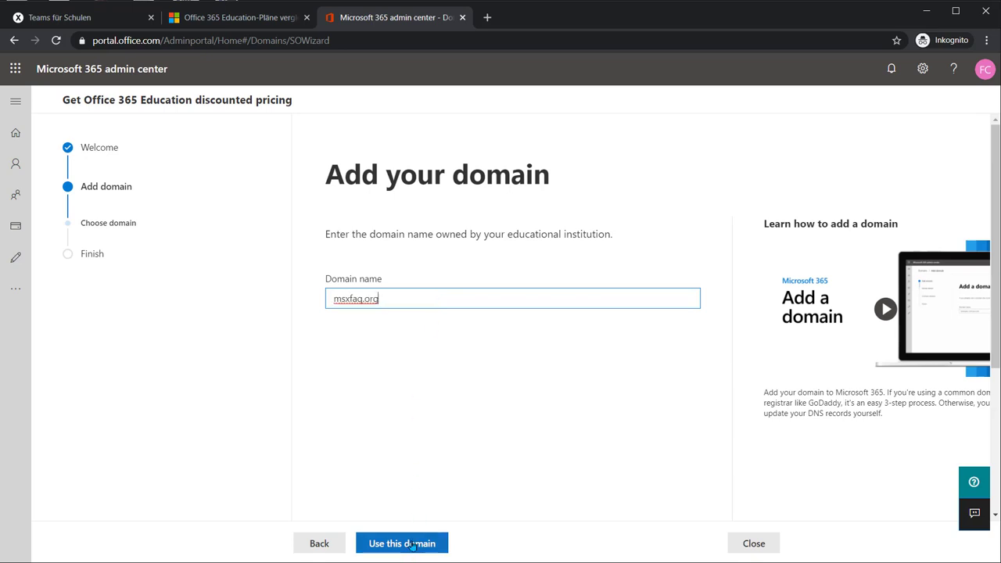
{"action": "left_click", "coordinate": [407, 544]}
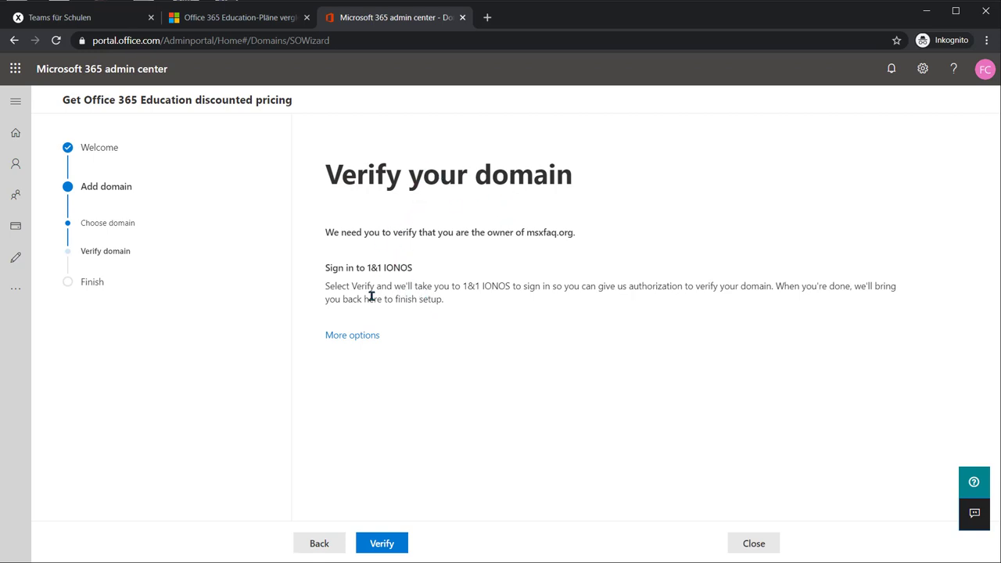
- Switch msxfaq.org verification to a TXT record and mark the TXT value for copying
{"action": "left_click", "coordinate": [354, 336]}
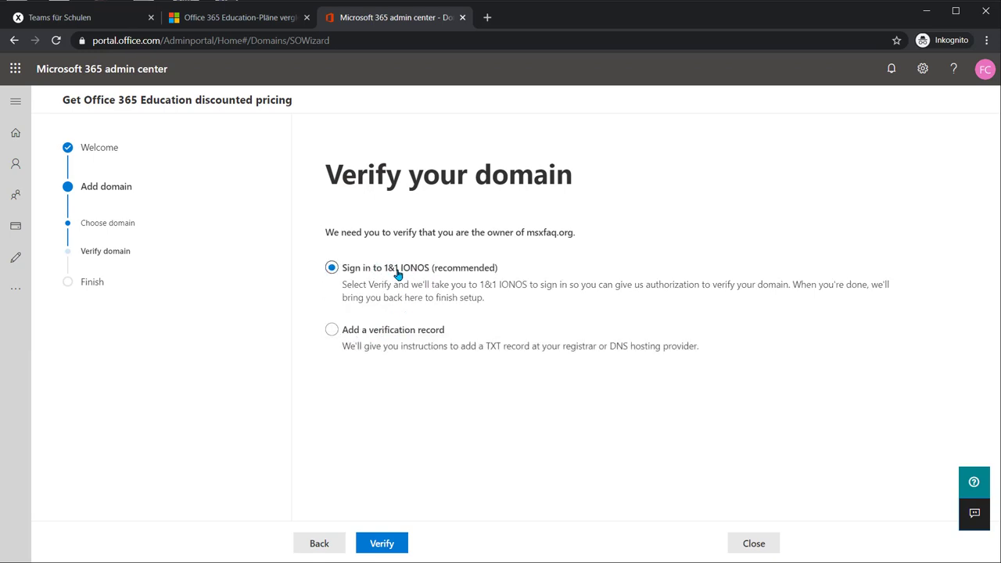
{"action": "left_click", "coordinate": [333, 331]}
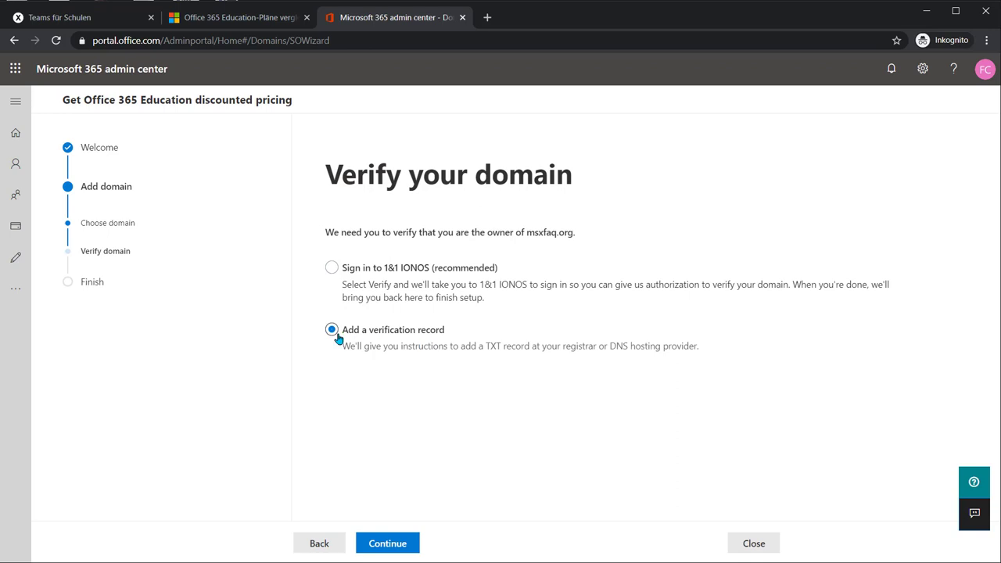
{"action": "left_click", "coordinate": [394, 544]}
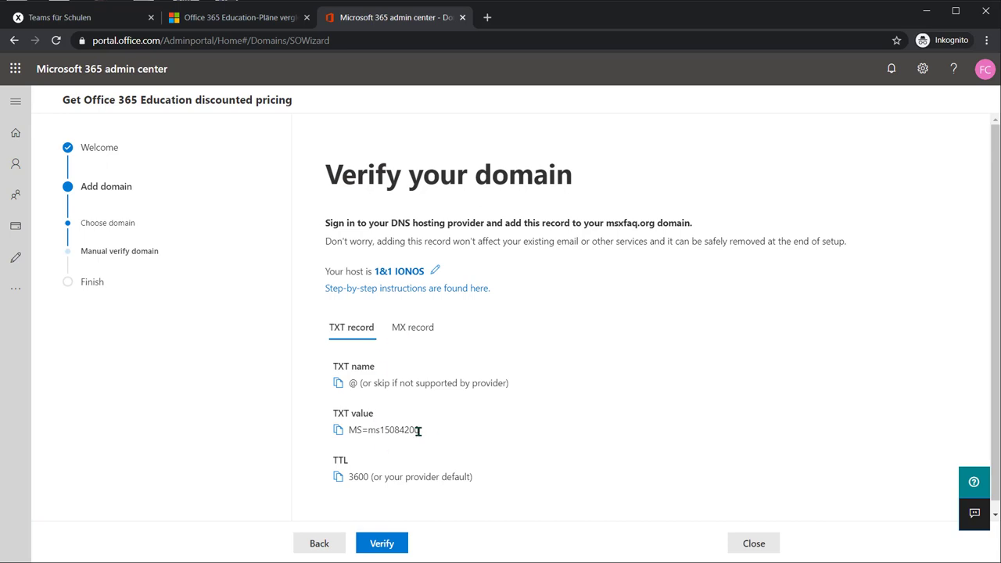
{"action": "left_click_drag", "start_coordinate": [420, 432], "coordinate": [344, 438]}
{"action": "key", "text": "ctrl+c"}
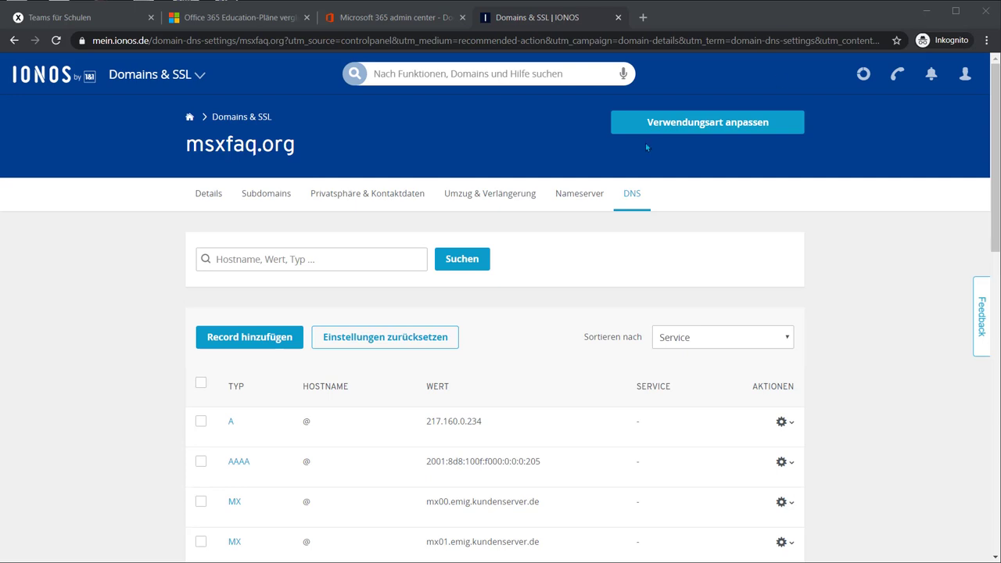
- Add a new TXT record in IONOS and paste Microsoft's verification value into Wert
{"action": "left_click", "coordinate": [260, 338]}
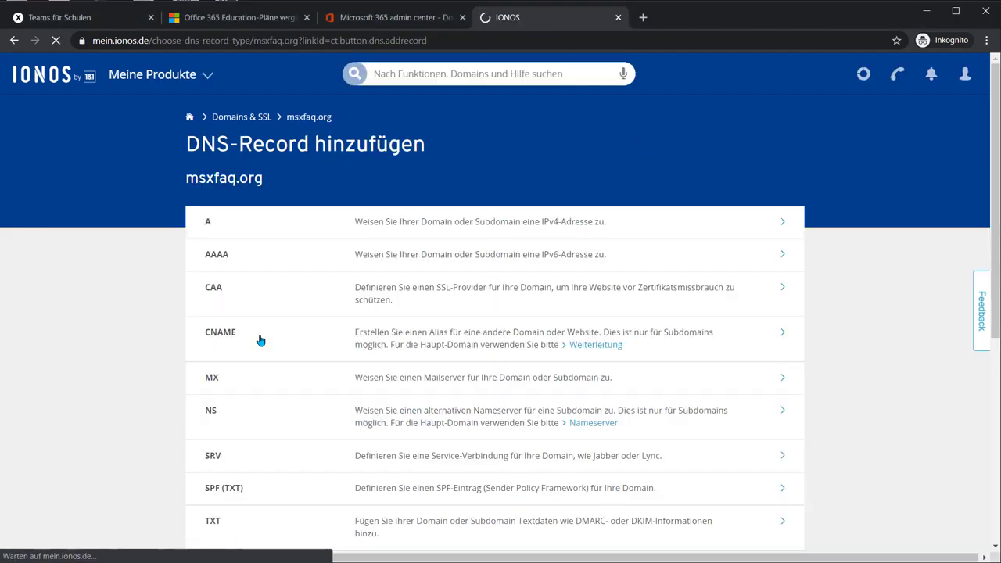
{"action": "left_click", "coordinate": [278, 529]}
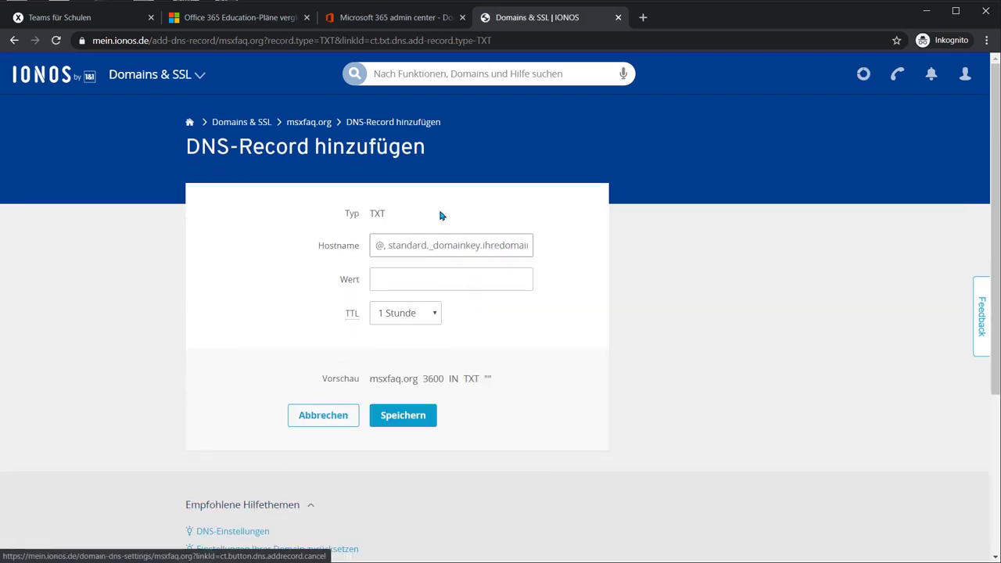
{"action": "left_click", "coordinate": [389, 19]}
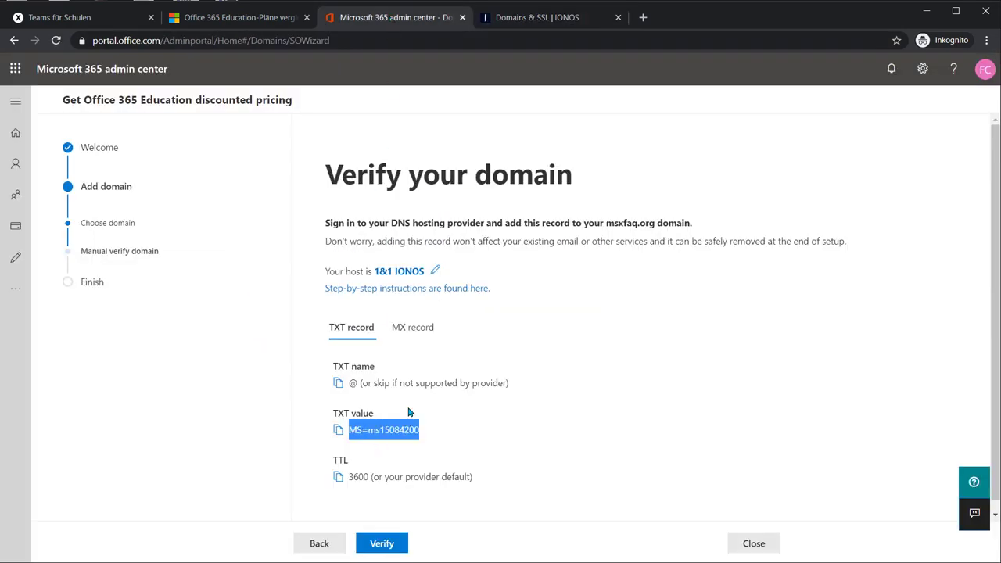
{"action": "left_click", "coordinate": [530, 19]}
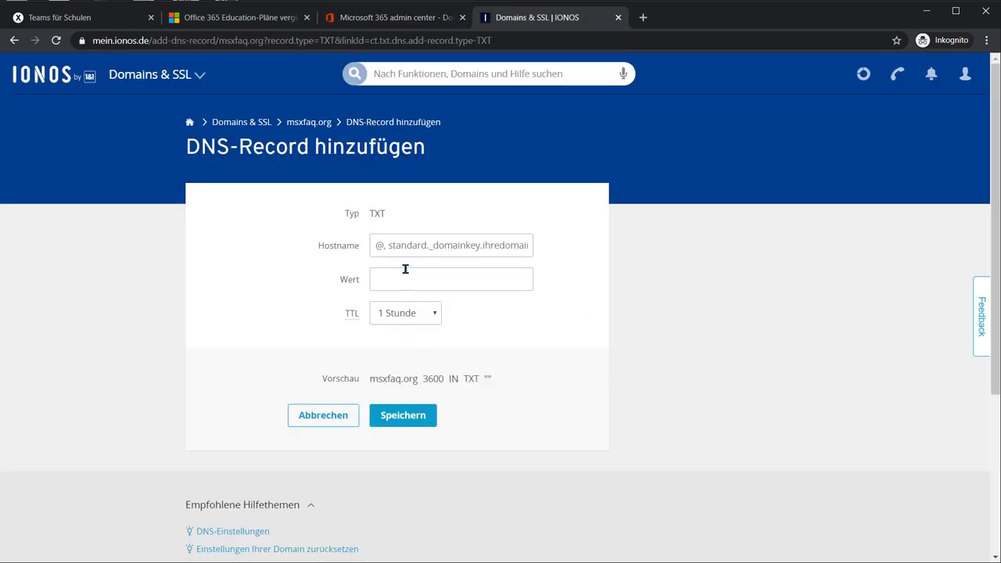
{"action": "left_click", "coordinate": [450, 281]}
{"action": "key", "text": "ctrl+v"}
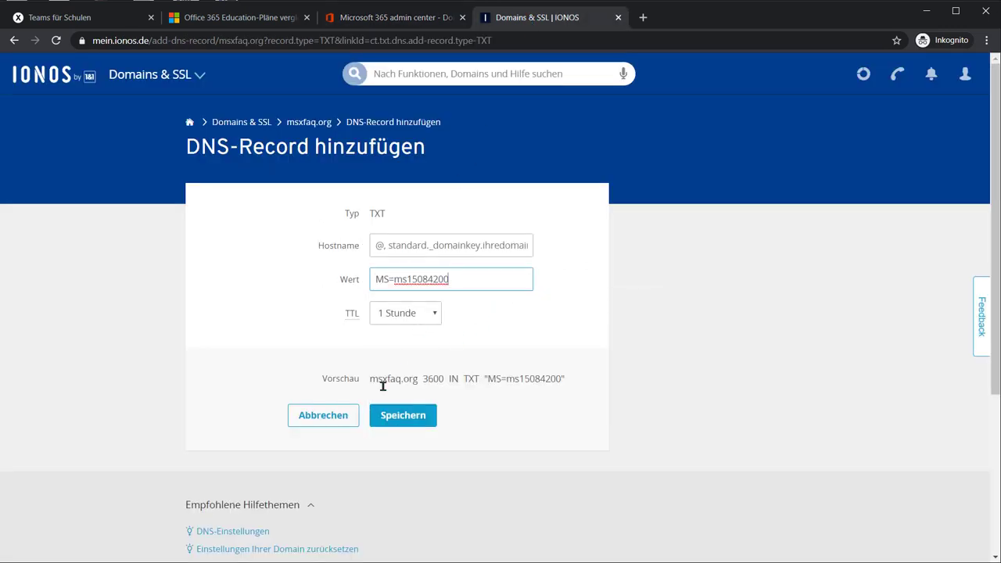
- Check the value against the admin center, save the record, and return to verification
{"action": "left_click", "coordinate": [397, 18]}
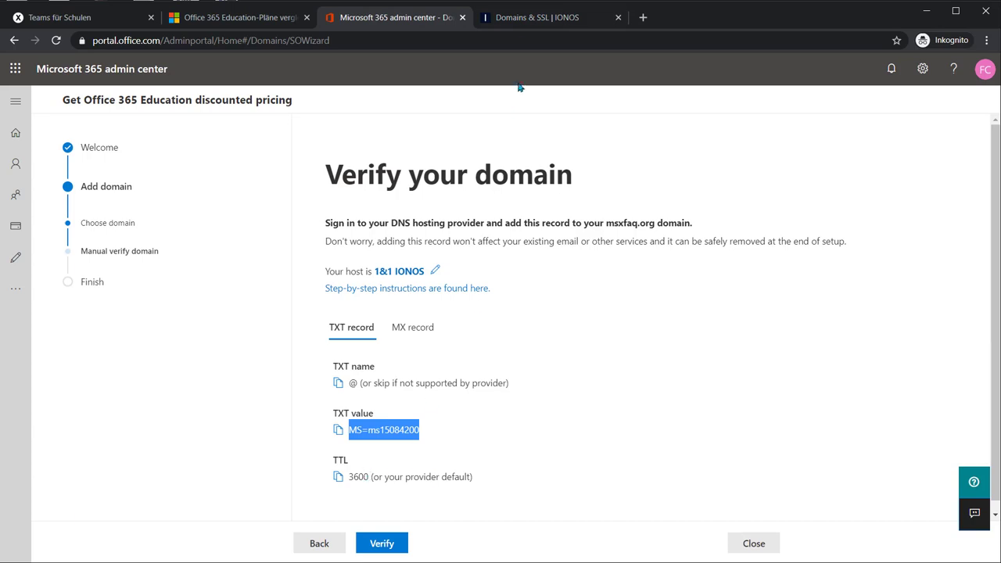
{"action": "left_click", "coordinate": [530, 19]}
{"action": "left_click", "coordinate": [404, 417]}
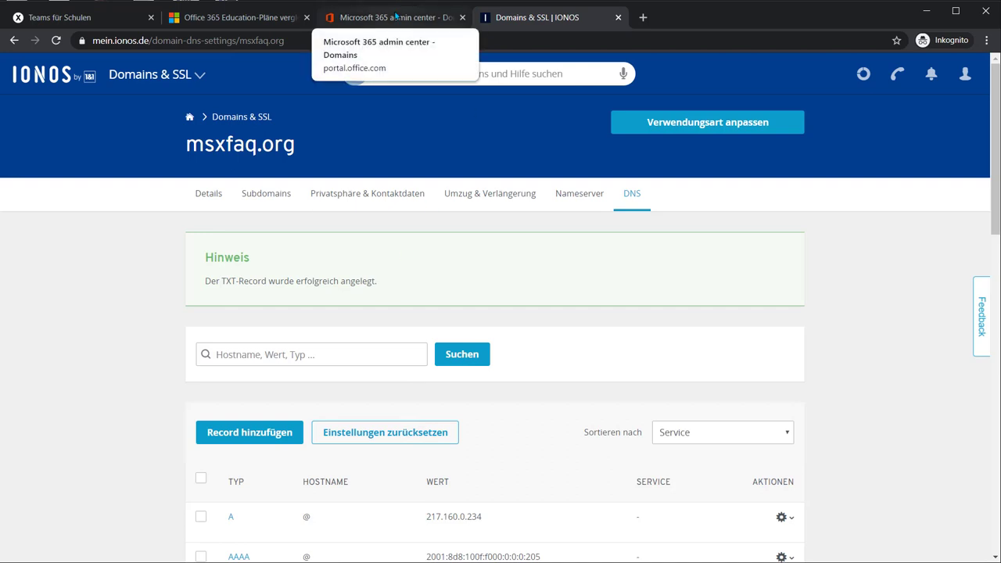
{"action": "left_click", "coordinate": [396, 16]}
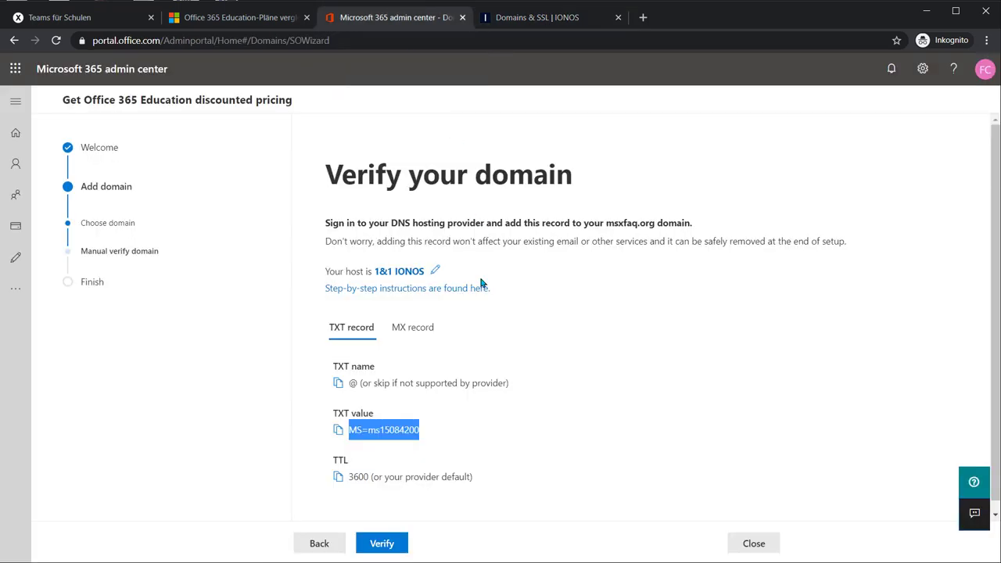
- Verify msxfaq.org via the TXT record and close the pricing wizard with Done
{"action": "left_click", "coordinate": [461, 380]}
{"action": "scroll", "coordinate": [465, 376], "scroll_direction": "down", "scroll_amount": 1}
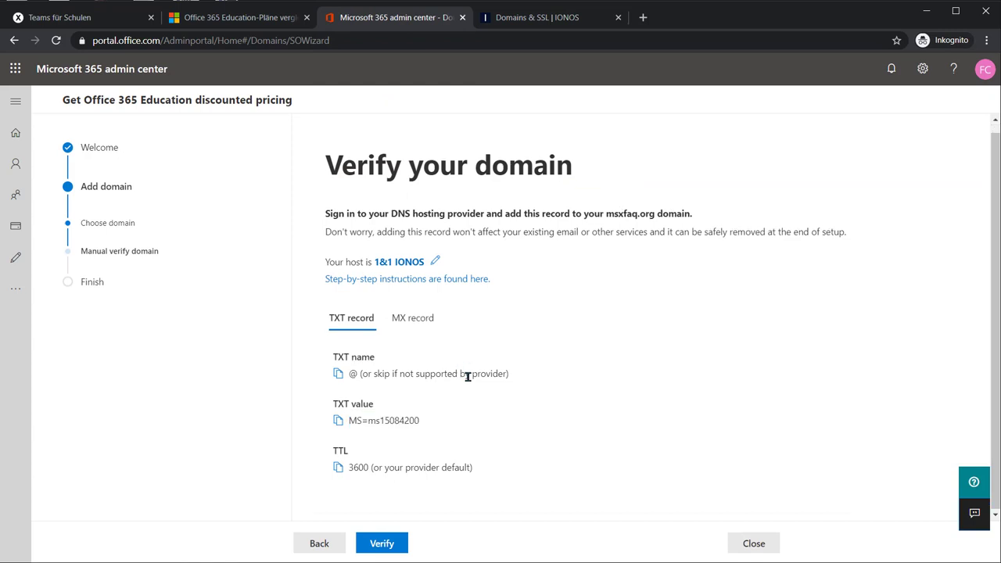
{"action": "left_click", "coordinate": [388, 543]}
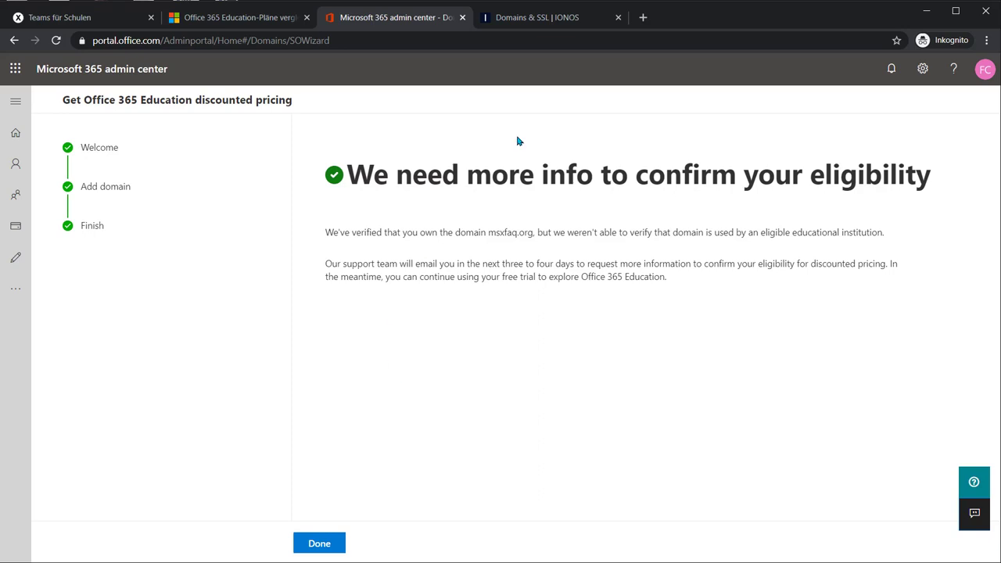
{"action": "left_click", "coordinate": [337, 535]}
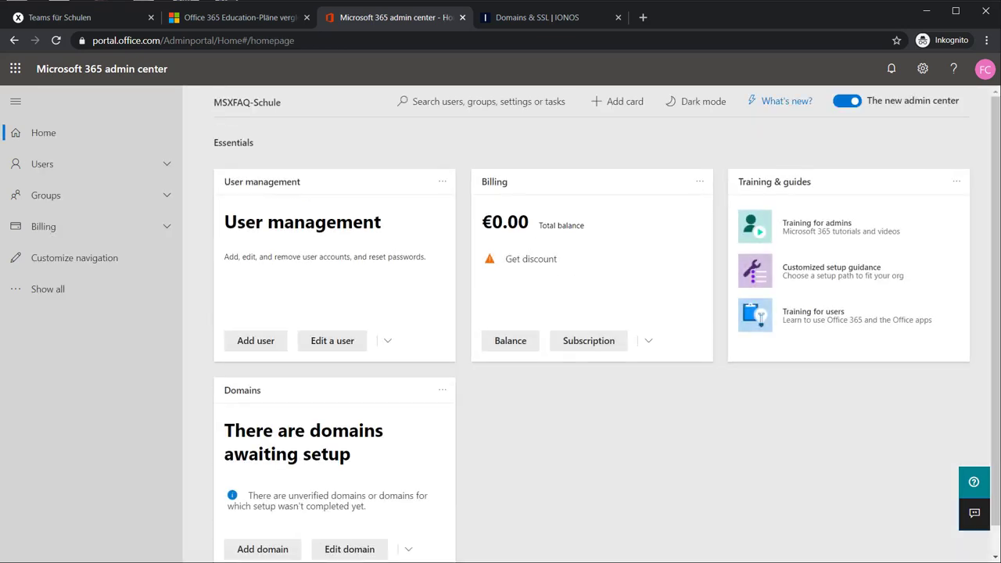
- Add user Admin2 with username on msxfaqorg.onmicrosoft.com from the Active users page
{"action": "left_click", "coordinate": [39, 164]}
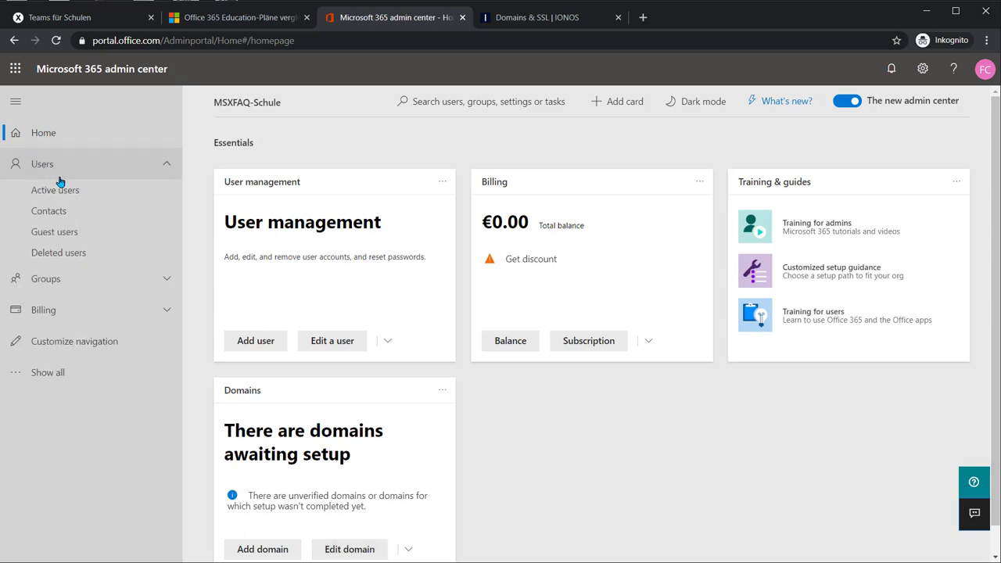
{"action": "left_click", "coordinate": [66, 192]}
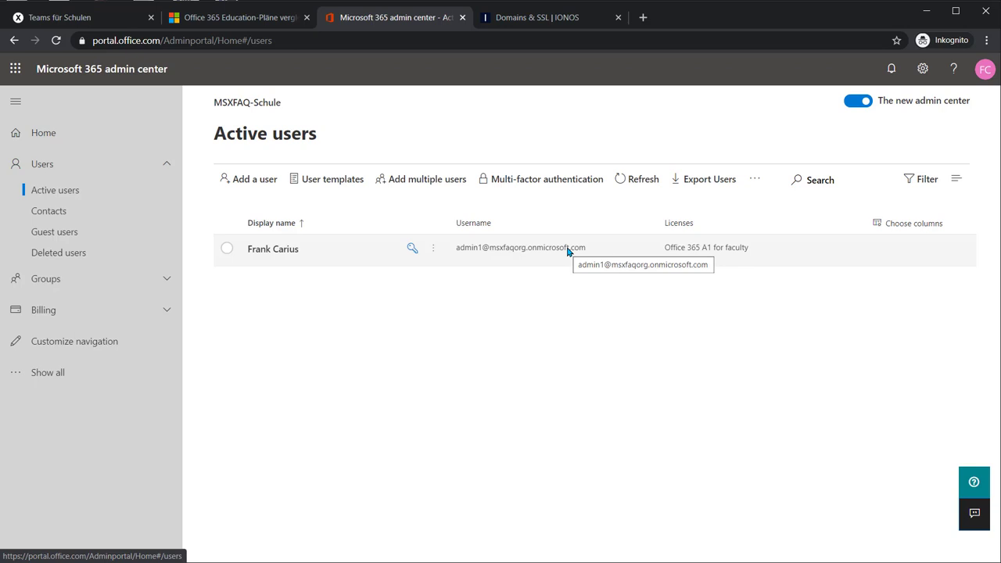
{"action": "left_click", "coordinate": [253, 181]}
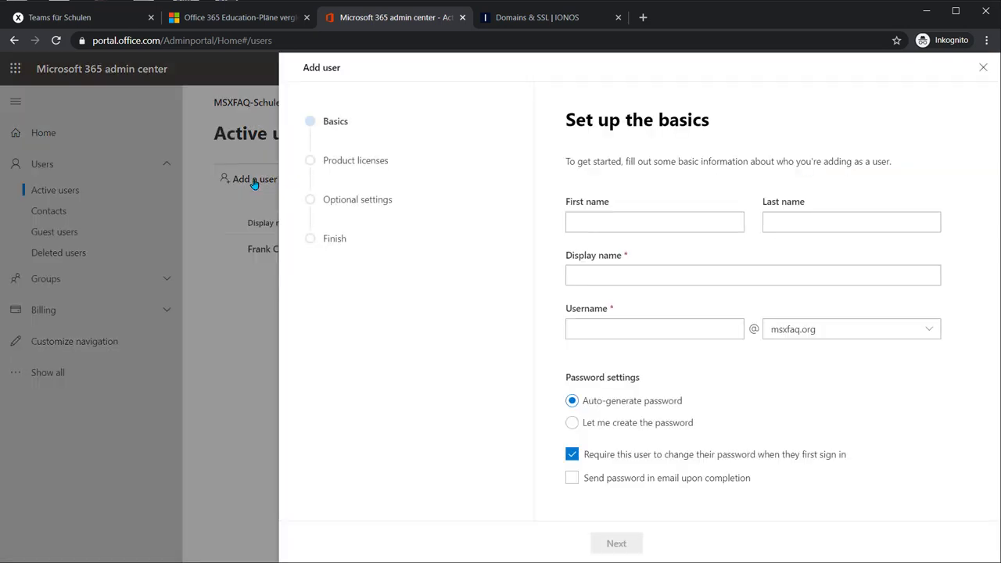
{"action": "left_click", "coordinate": [622, 222]}
{"action": "type", "text": "Admin2"}
{"action": "key", "text": "Tab"}
{"action": "key", "text": "Tab"}
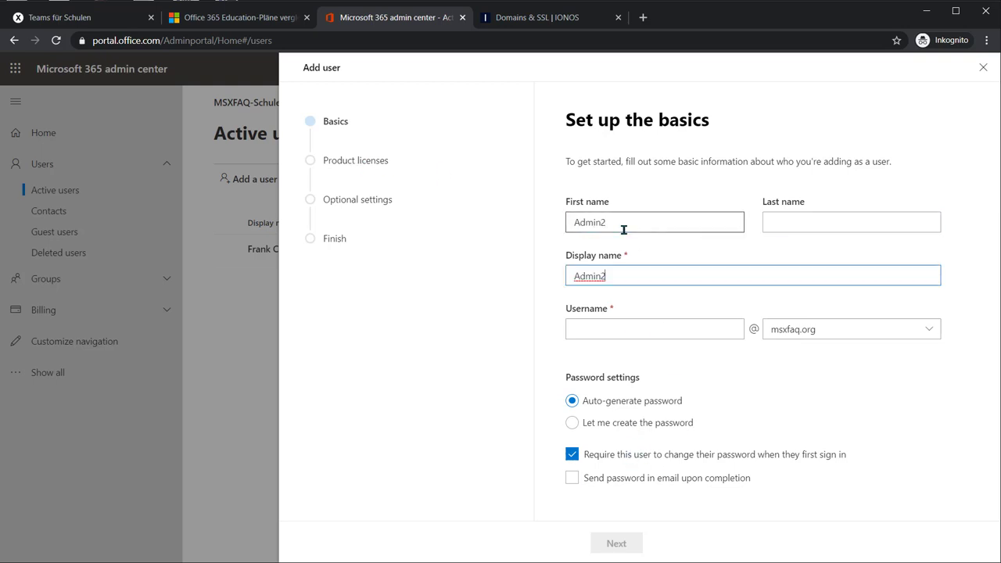
{"action": "key", "text": "Tab"}
{"action": "type", "text": "Admin2"}
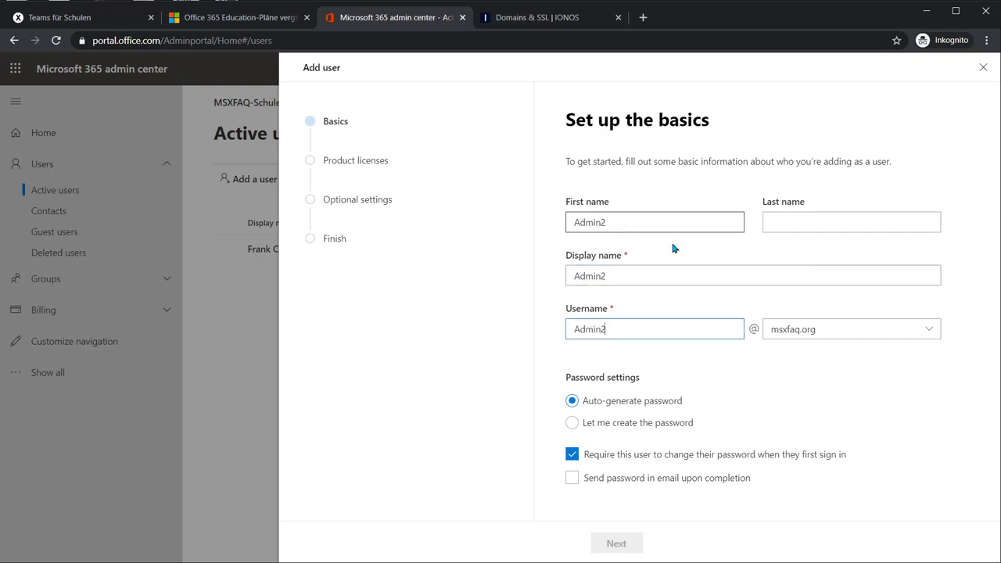
{"action": "left_click", "coordinate": [827, 336]}
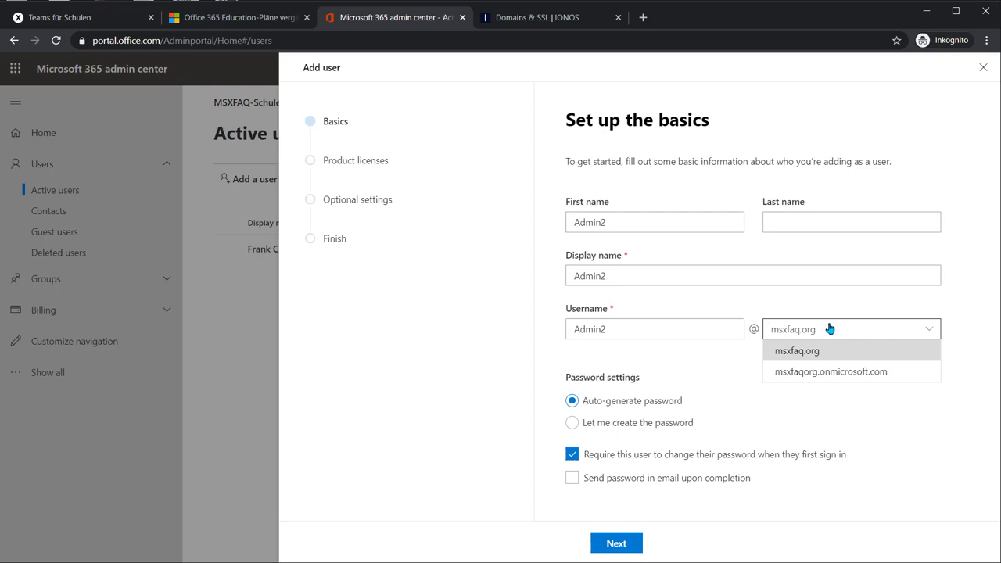
{"action": "left_click", "coordinate": [821, 374]}
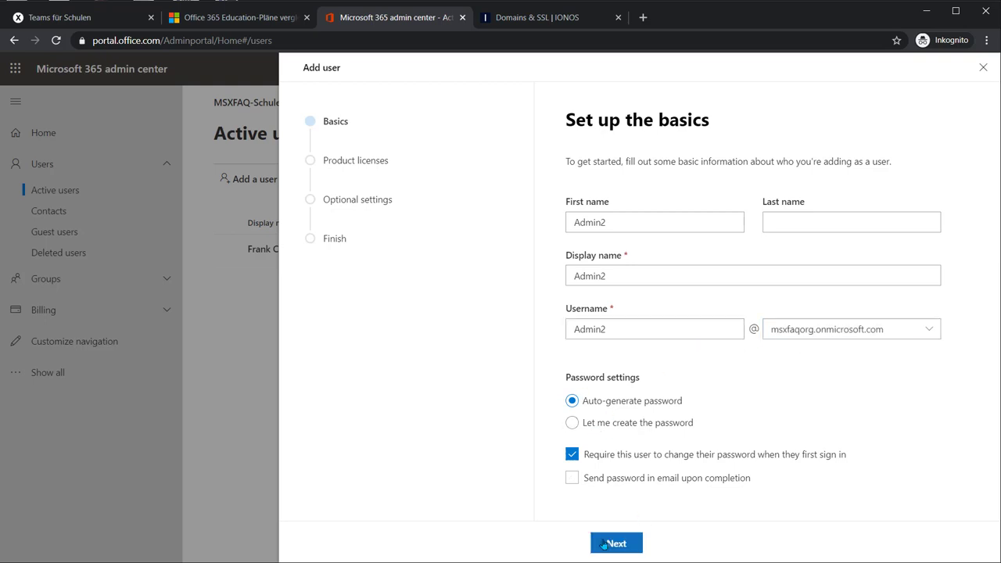
{"action": "left_click", "coordinate": [622, 543]}
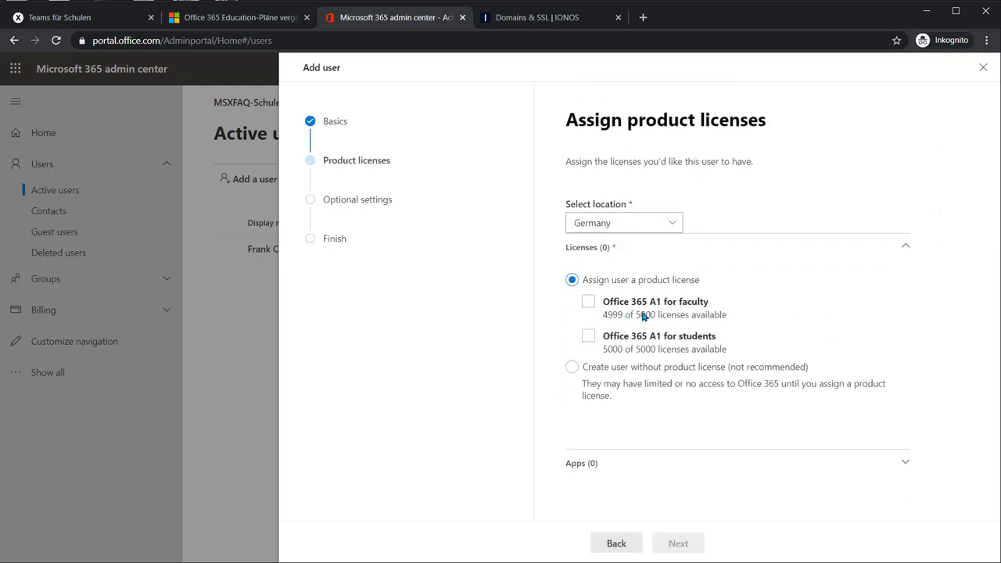
- Create Admin2 without a product license as Global admin, then close the panel
{"action": "left_click", "coordinate": [573, 370]}
{"action": "left_click", "coordinate": [674, 542]}
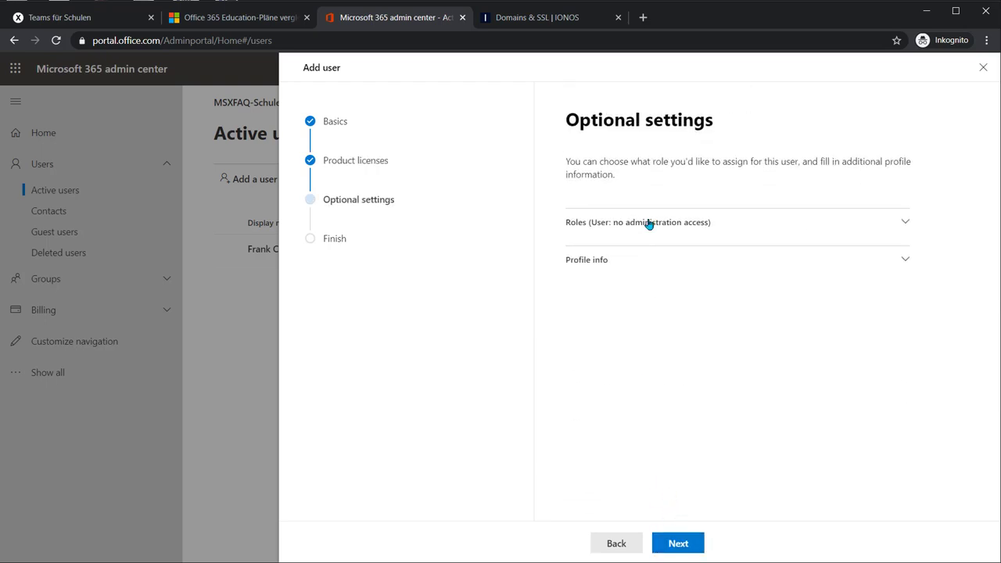
{"action": "left_click", "coordinate": [649, 224]}
{"action": "left_click", "coordinate": [572, 342]}
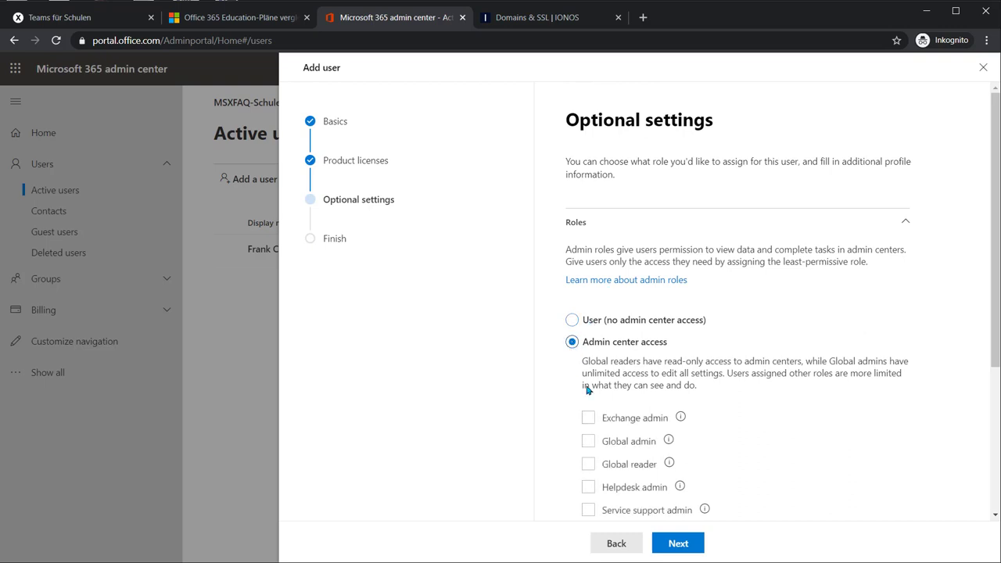
{"action": "left_click", "coordinate": [588, 441]}
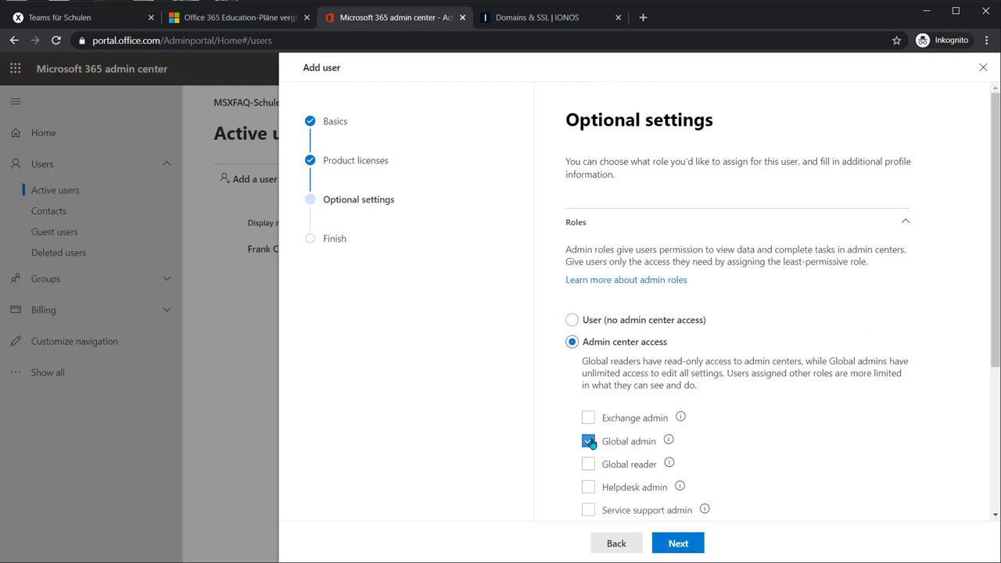
{"action": "left_click", "coordinate": [677, 545]}
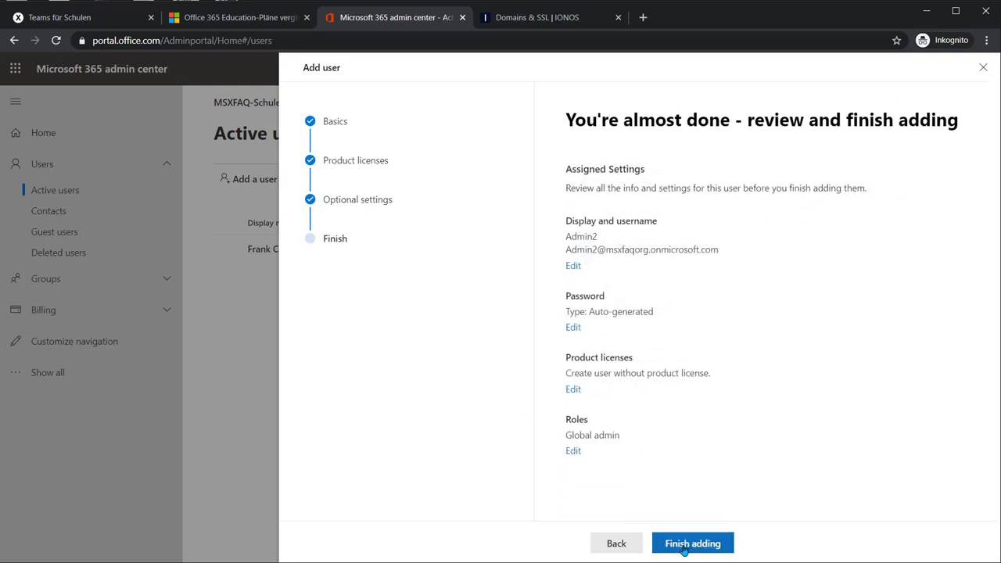
{"action": "left_click", "coordinate": [685, 549]}
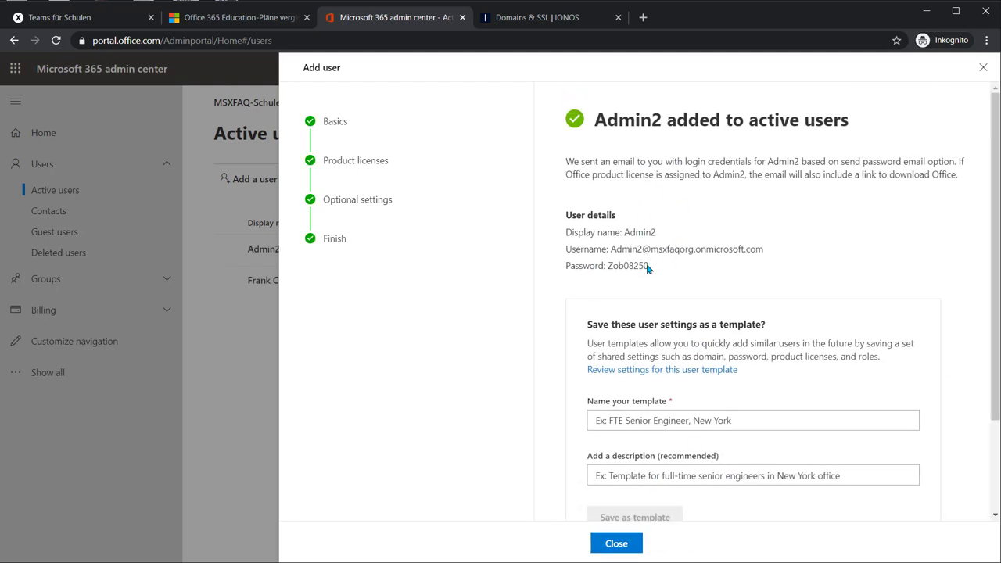
{"action": "left_click_drag", "start_coordinate": [651, 267], "coordinate": [605, 267]}
{"action": "scroll", "coordinate": [664, 308], "scroll_direction": "down", "scroll_amount": 2}
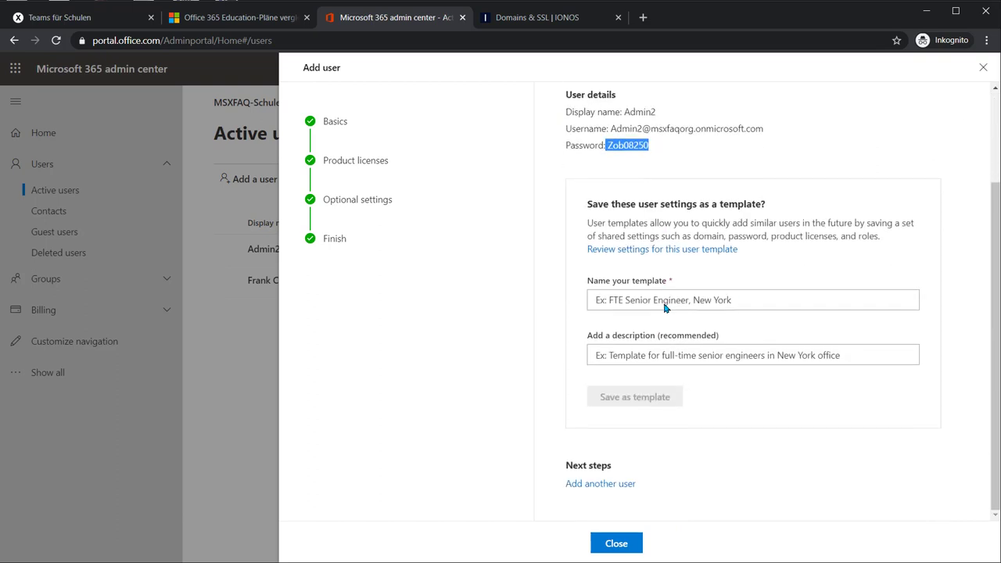
{"action": "left_click", "coordinate": [616, 550]}
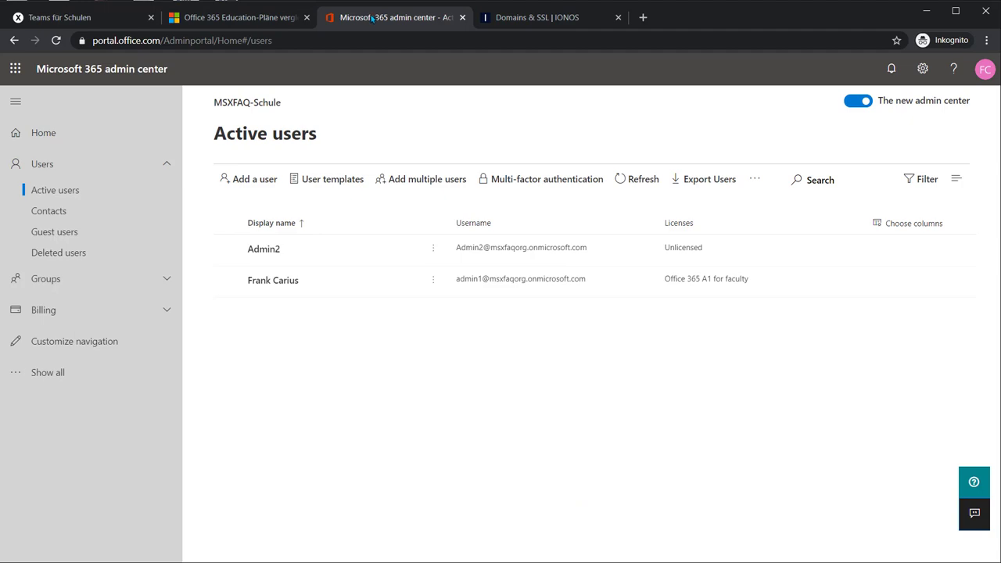
{"action": "left_click", "coordinate": [263, 20]}
{"action": "left_click", "coordinate": [86, 17]}
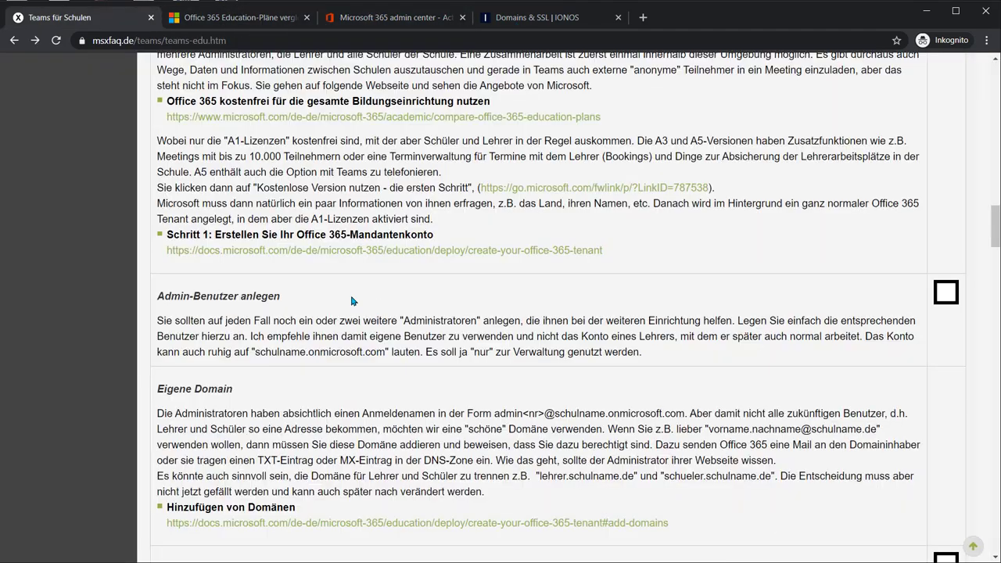
{"action": "left_click_drag", "start_coordinate": [194, 298], "coordinate": [337, 321]}
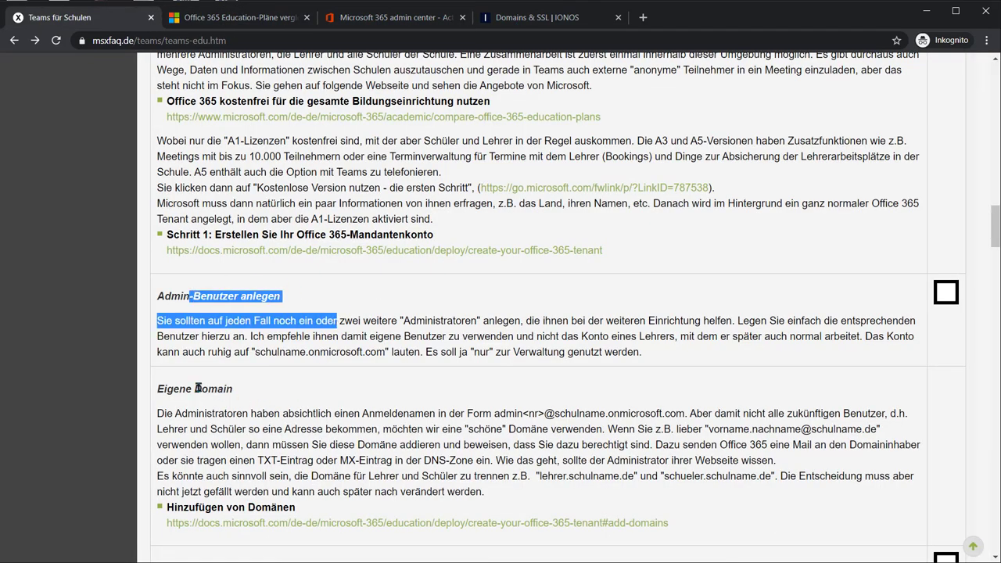
{"action": "left_click_drag", "start_coordinate": [195, 389], "coordinate": [287, 475]}
{"action": "scroll", "coordinate": [288, 474], "scroll_direction": "down", "scroll_amount": 2}
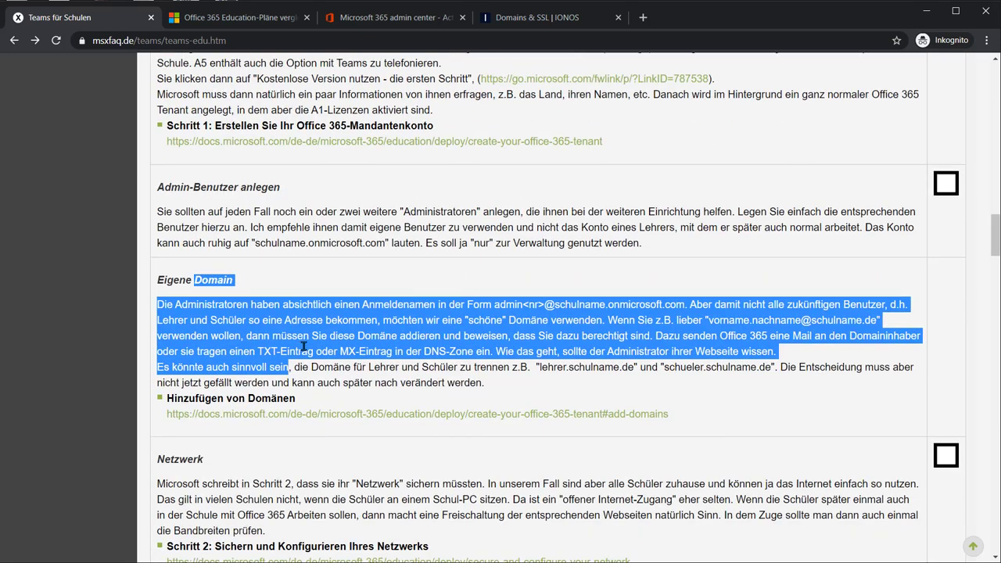
{"action": "scroll", "coordinate": [303, 347], "scroll_direction": "down", "scroll_amount": 2}
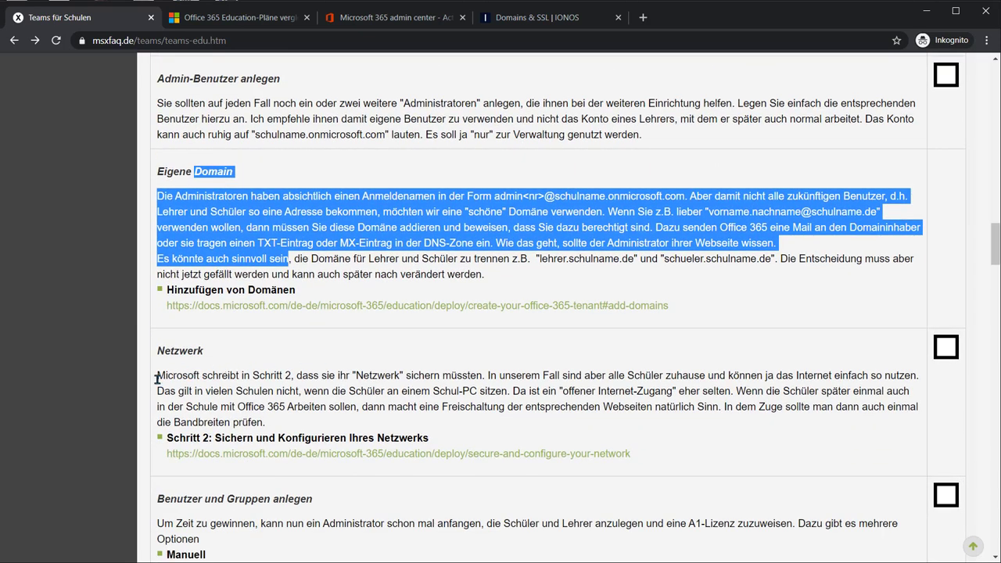
{"action": "left_click_drag", "start_coordinate": [157, 379], "coordinate": [327, 376]}
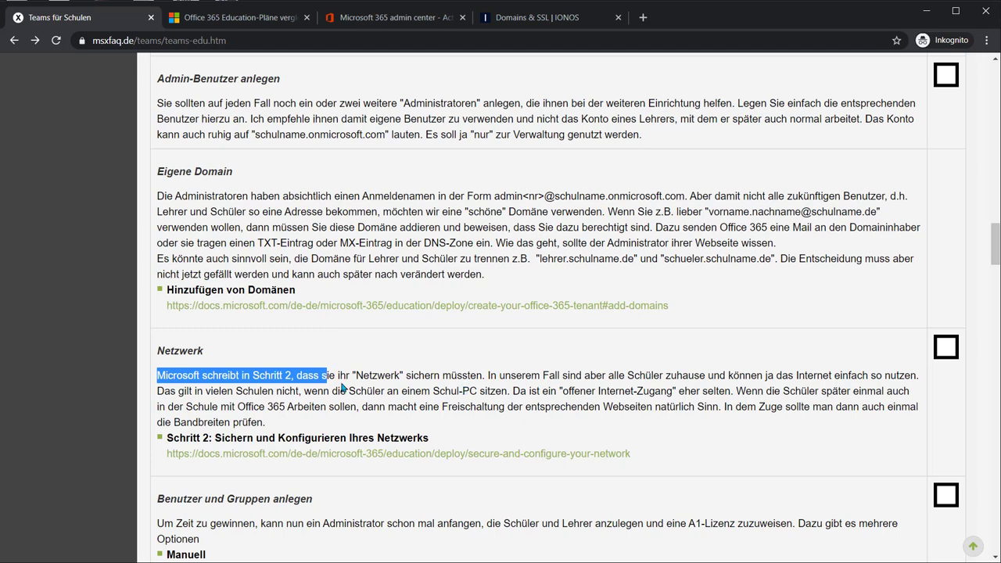
{"action": "scroll", "coordinate": [377, 385], "scroll_direction": "down", "scroll_amount": 3}
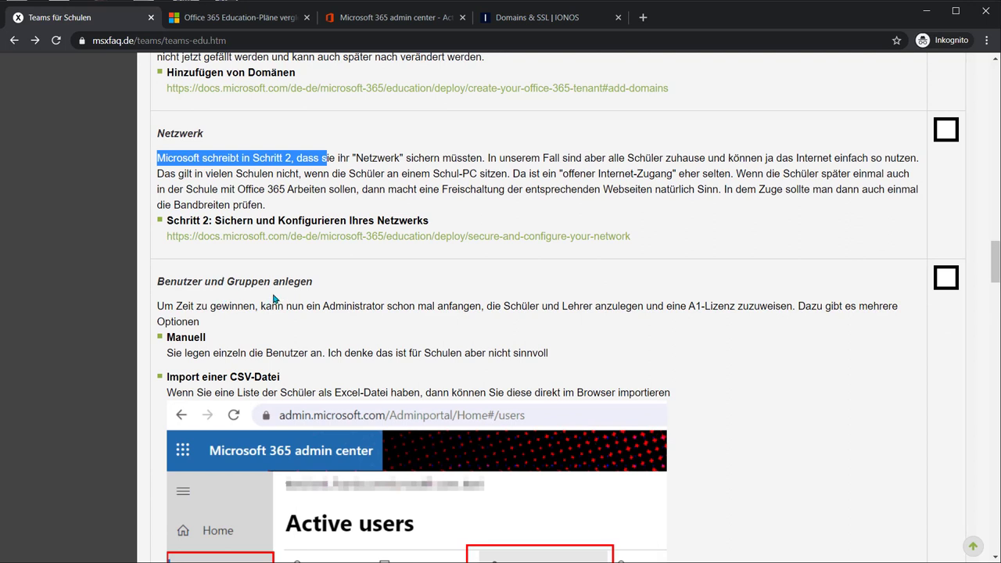
{"action": "left_click", "coordinate": [376, 18]}
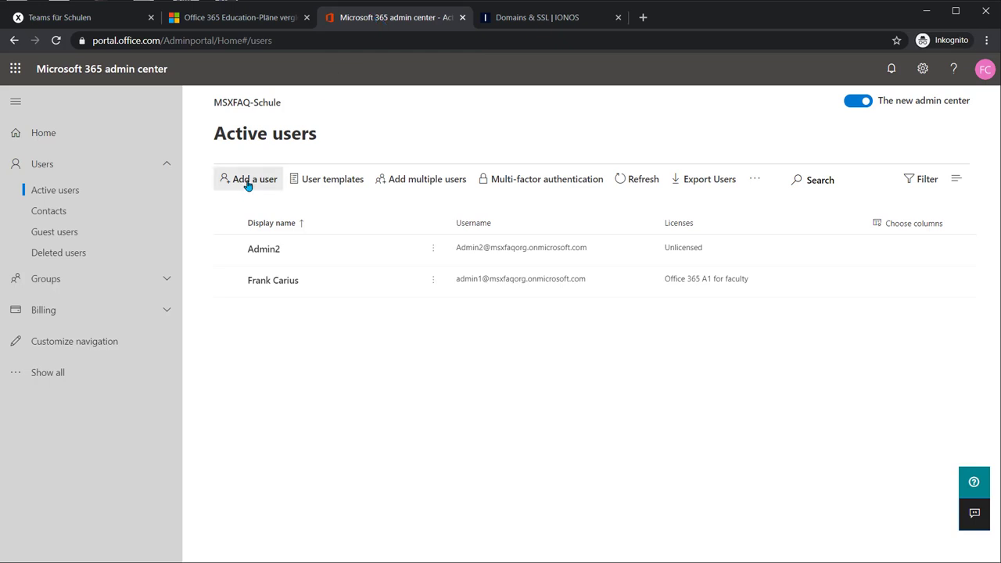
{"action": "left_click", "coordinate": [413, 182]}
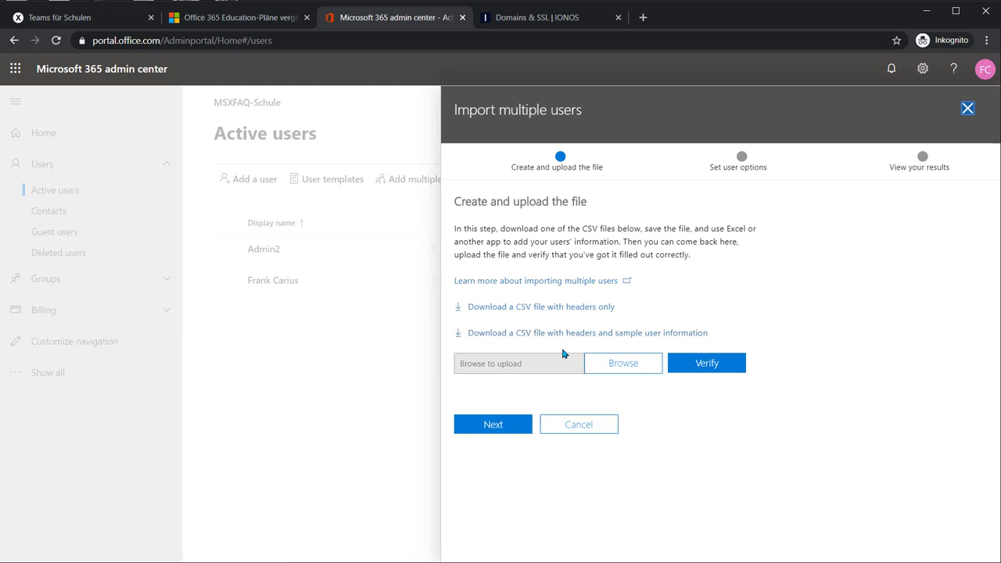
{"action": "left_click", "coordinate": [576, 430]}
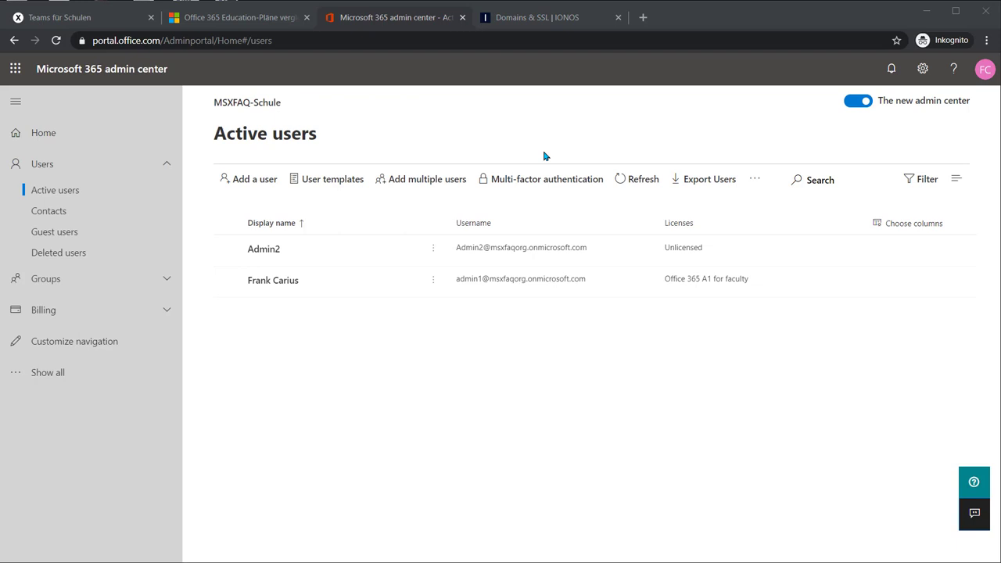
{"action": "left_click", "coordinate": [251, 180]}
{"action": "left_click", "coordinate": [642, 225]}
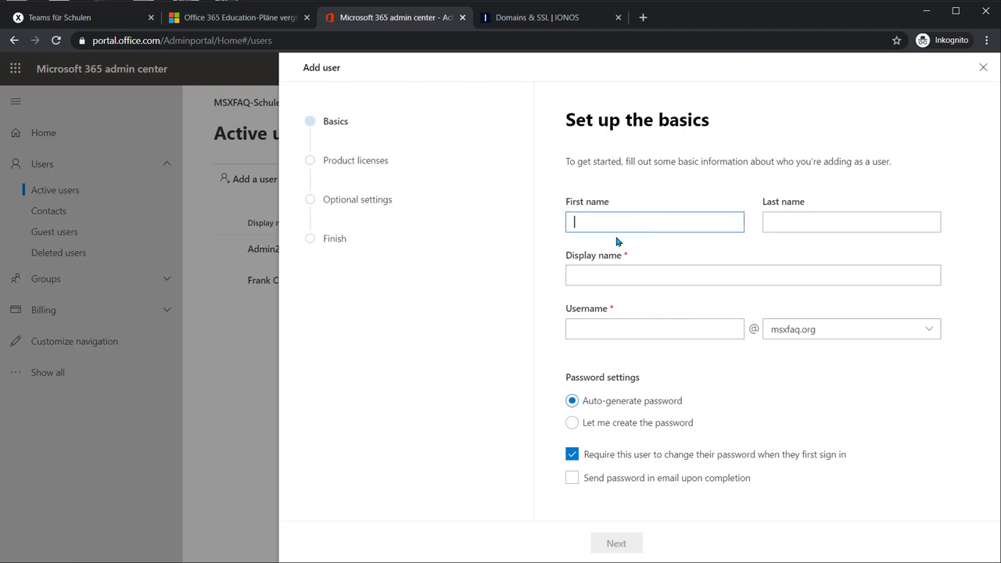
{"action": "type", "text": "Schüler"}
{"action": "key", "text": "Tab"}
{"action": "key", "text": "Tab"}
{"action": "key", "text": "Tab"}
{"action": "type", "text": "sc"}
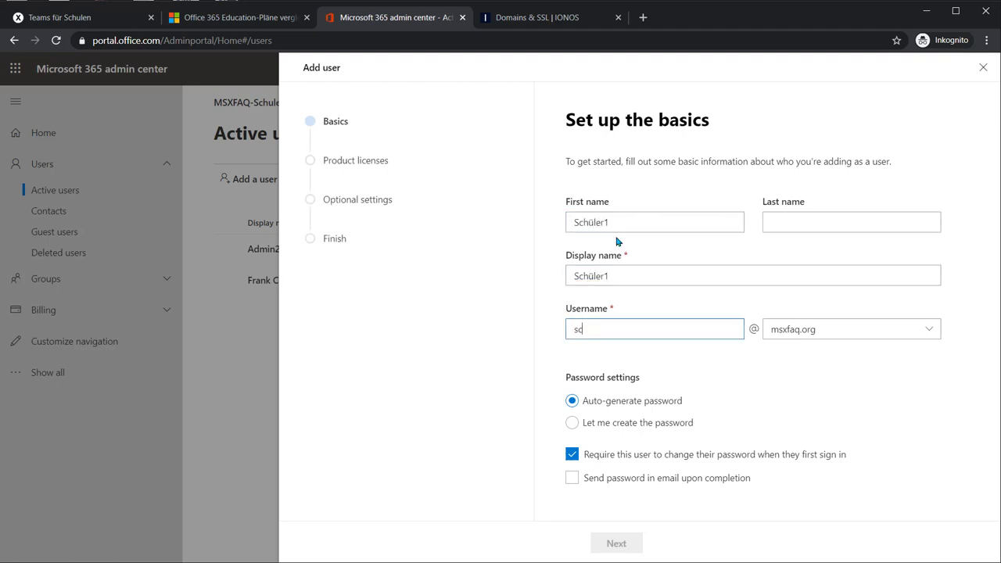
{"action": "type", "text": "hueler1"}
{"action": "left_click", "coordinate": [597, 508]}
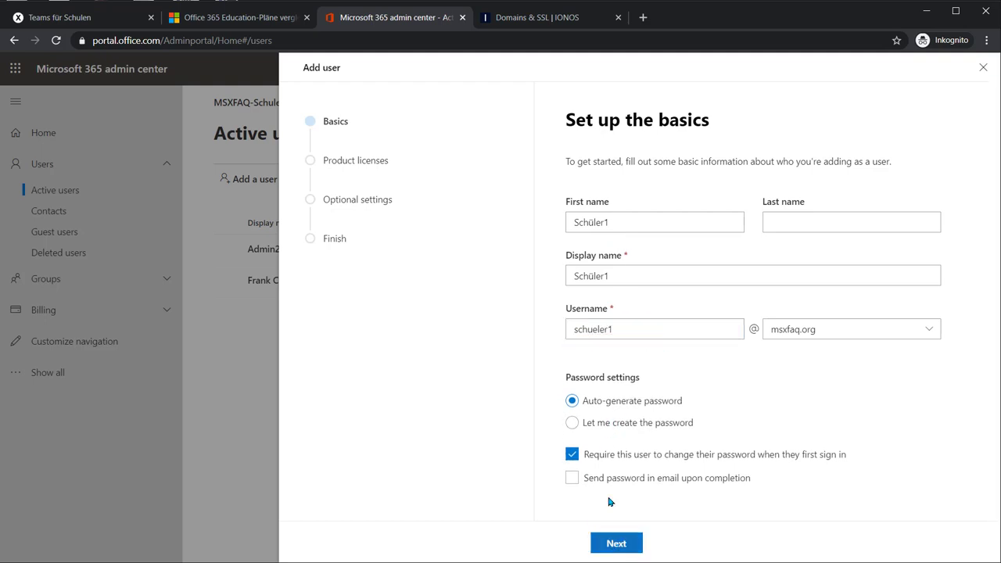
- Set a custom password without requiring a change at sign-in, then continue to licenses
{"action": "left_click", "coordinate": [571, 423]}
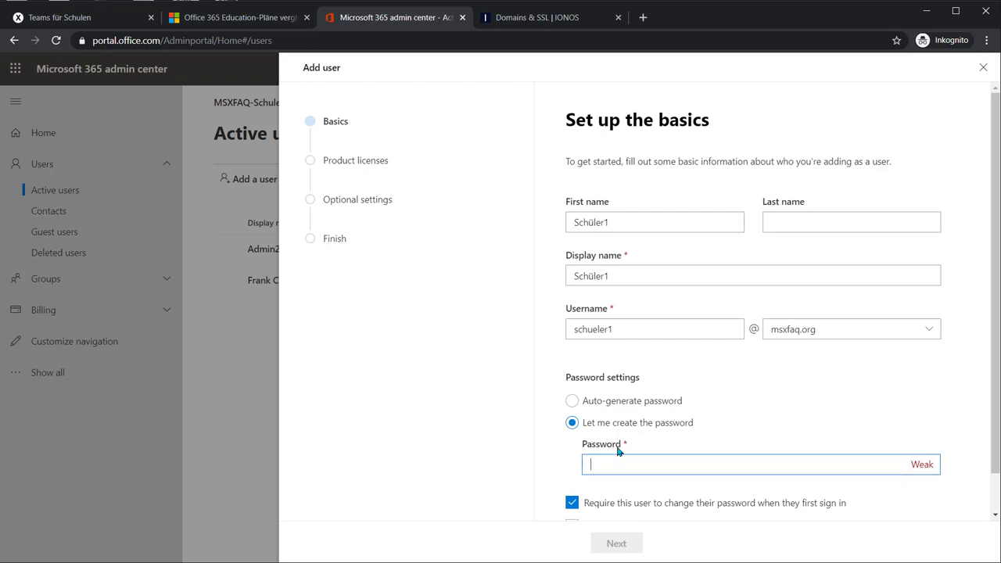
{"action": "type", "text": "1"}
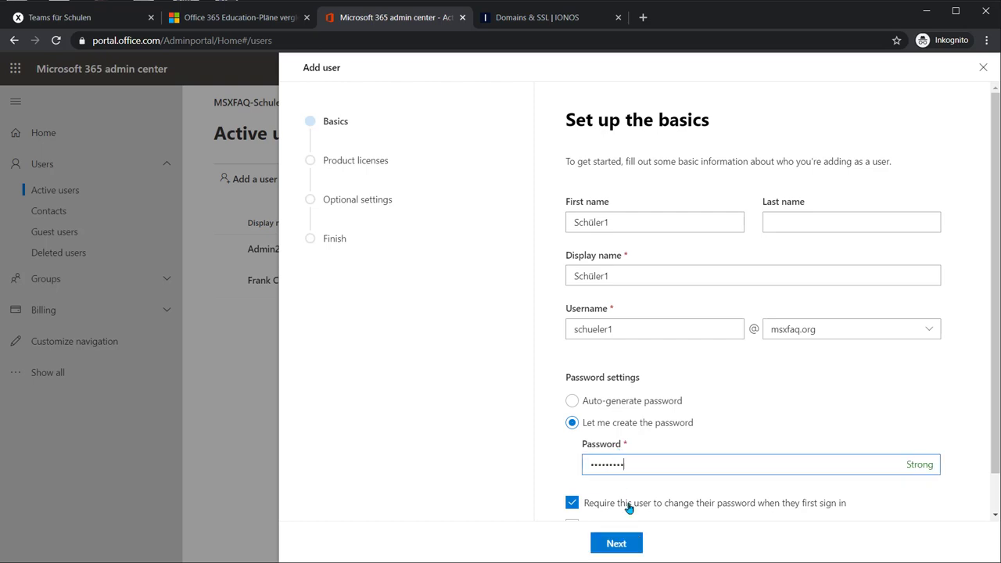
{"action": "scroll", "coordinate": [599, 469], "scroll_direction": "down", "scroll_amount": 1}
{"action": "left_click", "coordinate": [597, 462]}
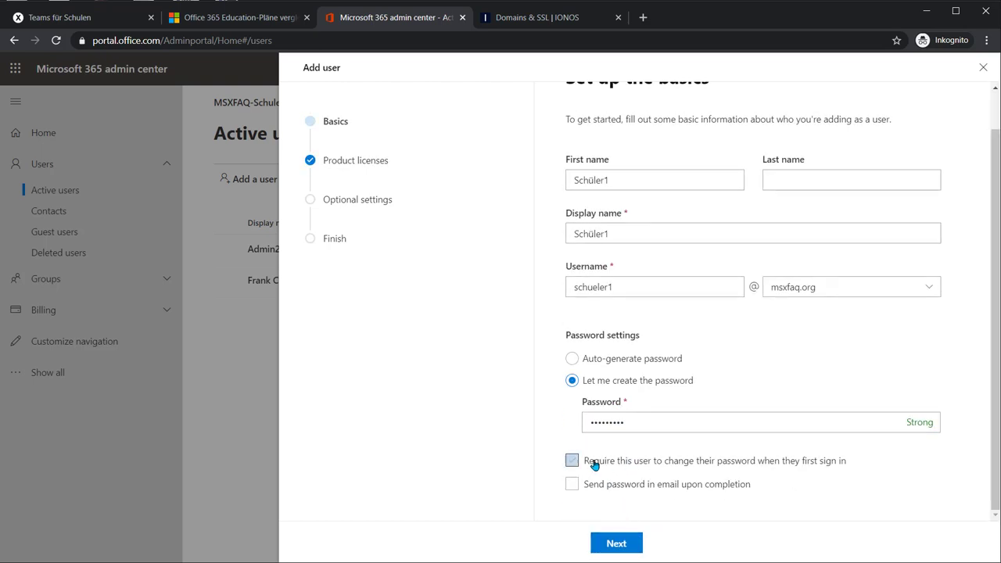
{"action": "left_click", "coordinate": [635, 541]}
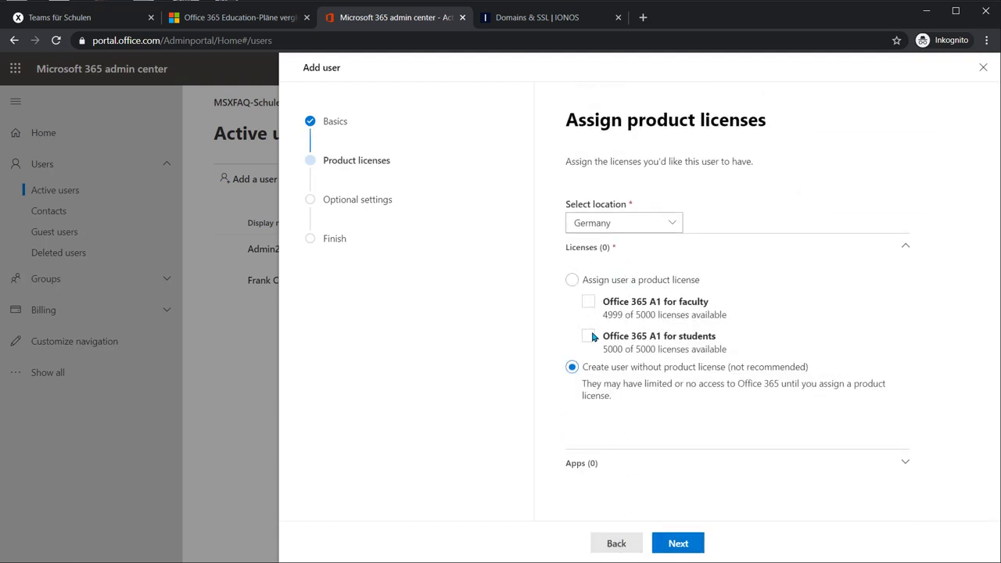
- Assign Schüler1 the Office 365 A1 for students licence and review its included apps
{"action": "left_click", "coordinate": [589, 338]}
{"action": "left_click", "coordinate": [588, 337]}
{"action": "left_click", "coordinate": [663, 462]}
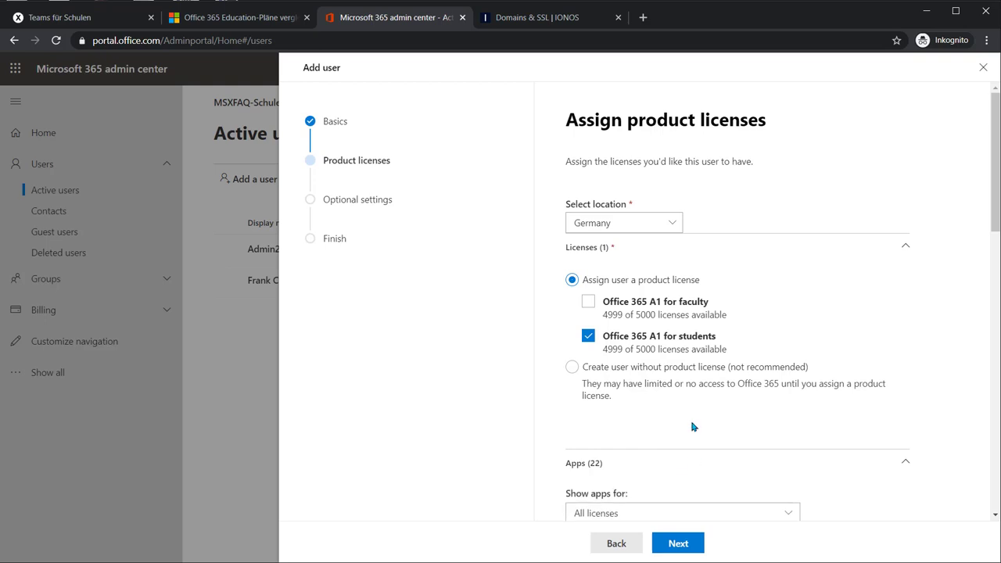
{"action": "scroll", "coordinate": [693, 418], "scroll_direction": "down", "scroll_amount": 8}
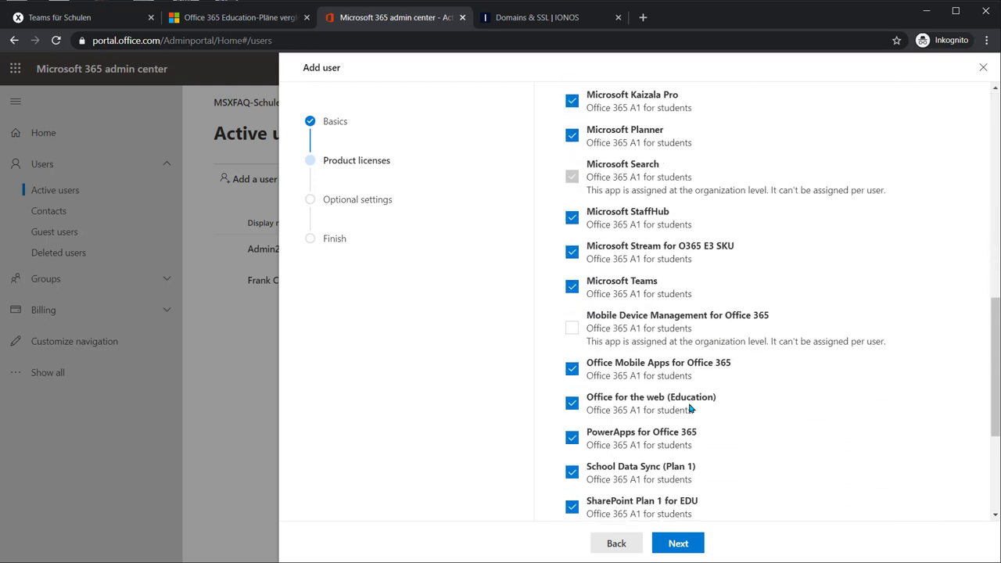
{"action": "scroll", "coordinate": [690, 408], "scroll_direction": "down", "scroll_amount": 1}
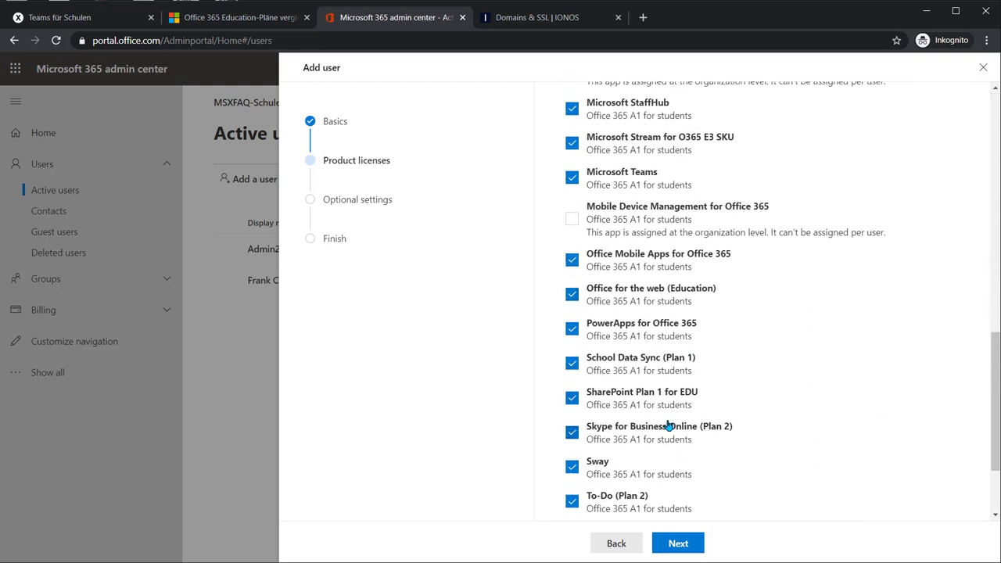
{"action": "scroll", "coordinate": [667, 425], "scroll_direction": "down", "scroll_amount": 2}
{"action": "scroll", "coordinate": [662, 420], "scroll_direction": "up", "scroll_amount": 10}
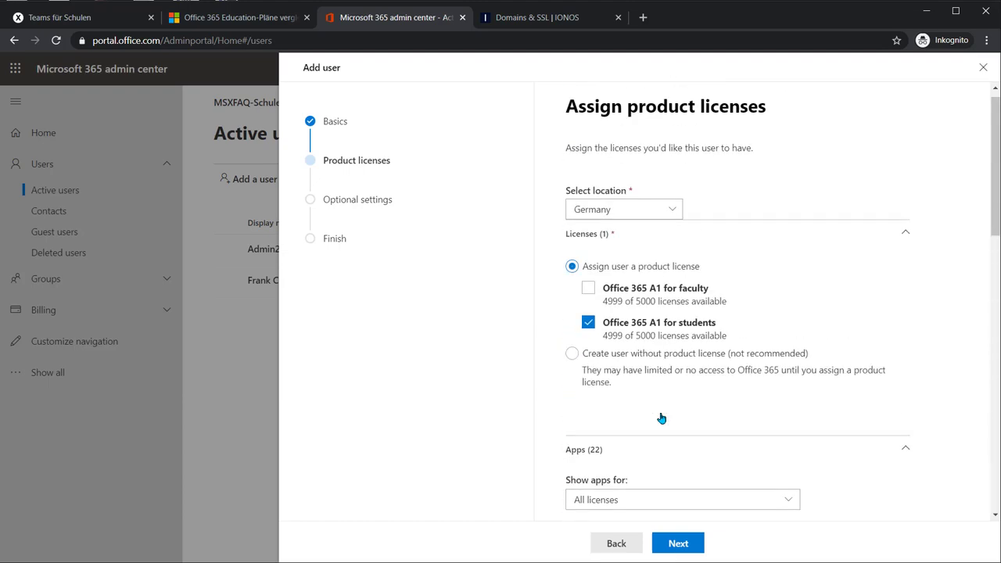
{"action": "scroll", "coordinate": [662, 418], "scroll_direction": "up", "scroll_amount": 1}
{"action": "scroll", "coordinate": [661, 419], "scroll_direction": "down", "scroll_amount": 1}
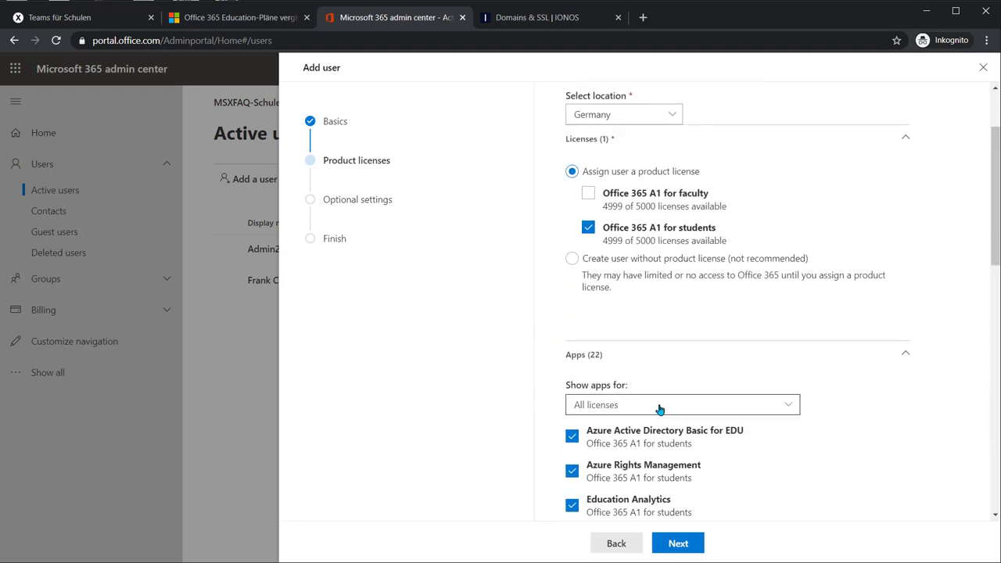
{"action": "left_click", "coordinate": [659, 407]}
{"action": "left_click", "coordinate": [659, 406]}
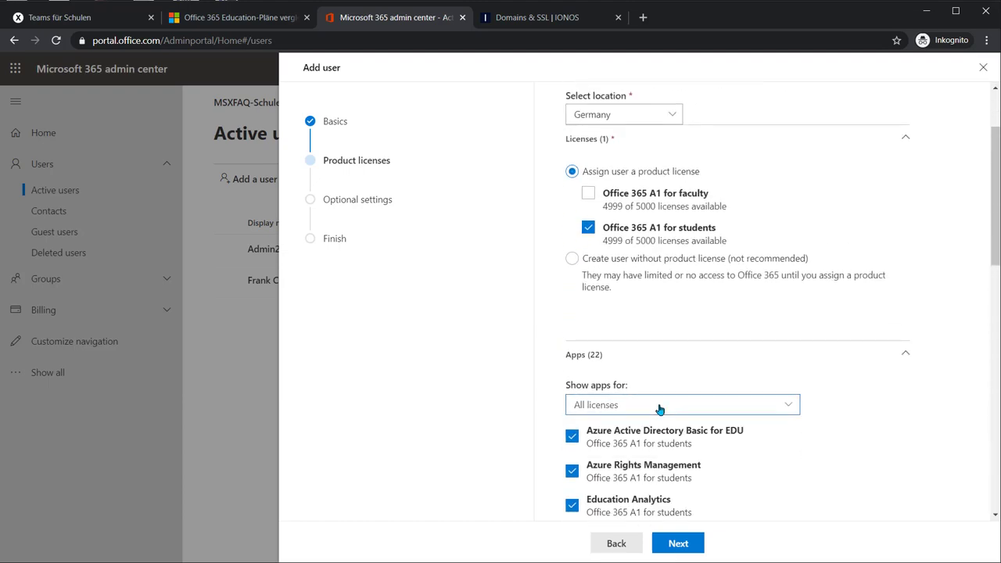
{"action": "scroll", "coordinate": [661, 409], "scroll_direction": "down", "scroll_amount": 1}
{"action": "scroll", "coordinate": [745, 395], "scroll_direction": "down", "scroll_amount": 2}
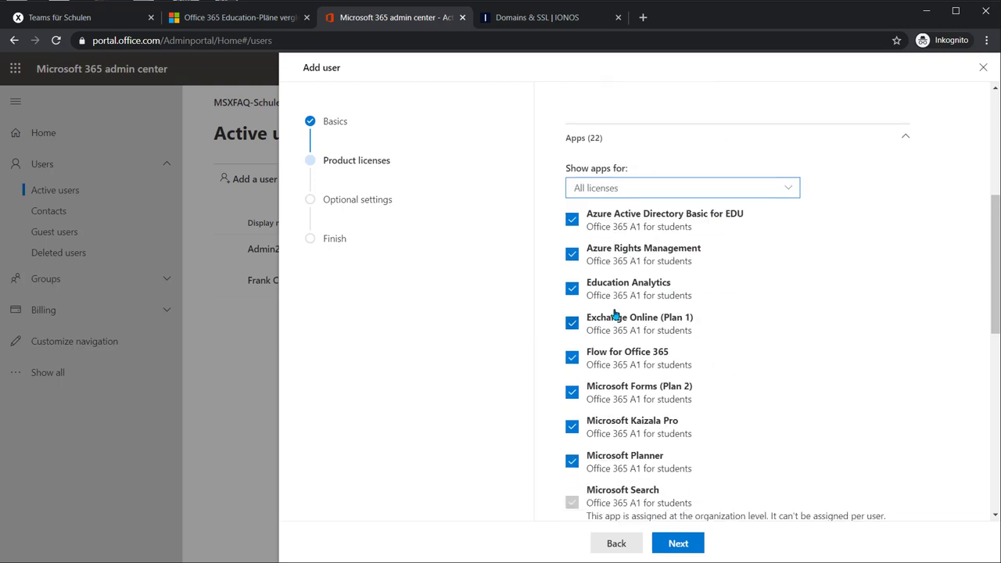
- Skip optional settings, finish creating Schüler1, and start adding another user
{"action": "left_click", "coordinate": [675, 545]}
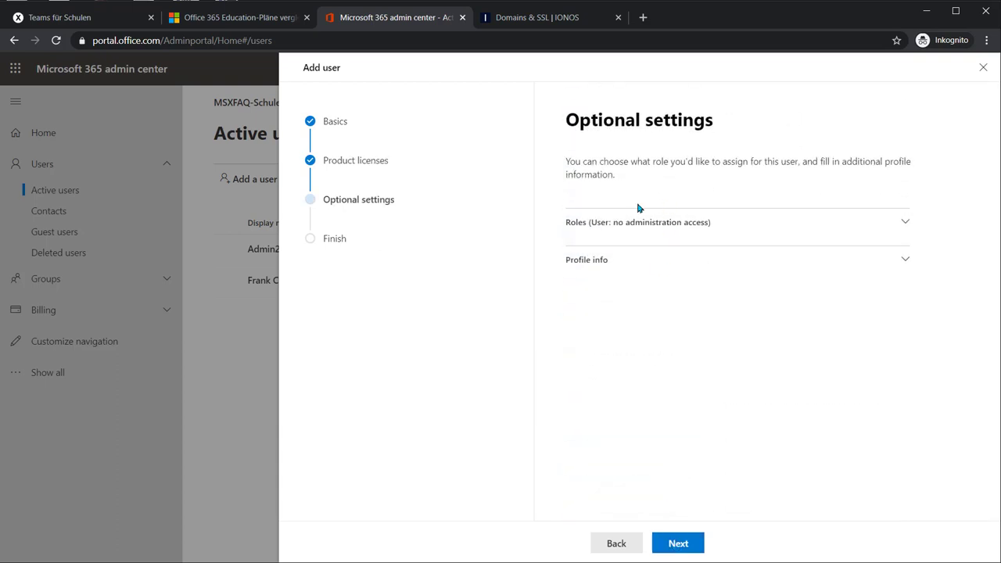
{"action": "left_click", "coordinate": [677, 542]}
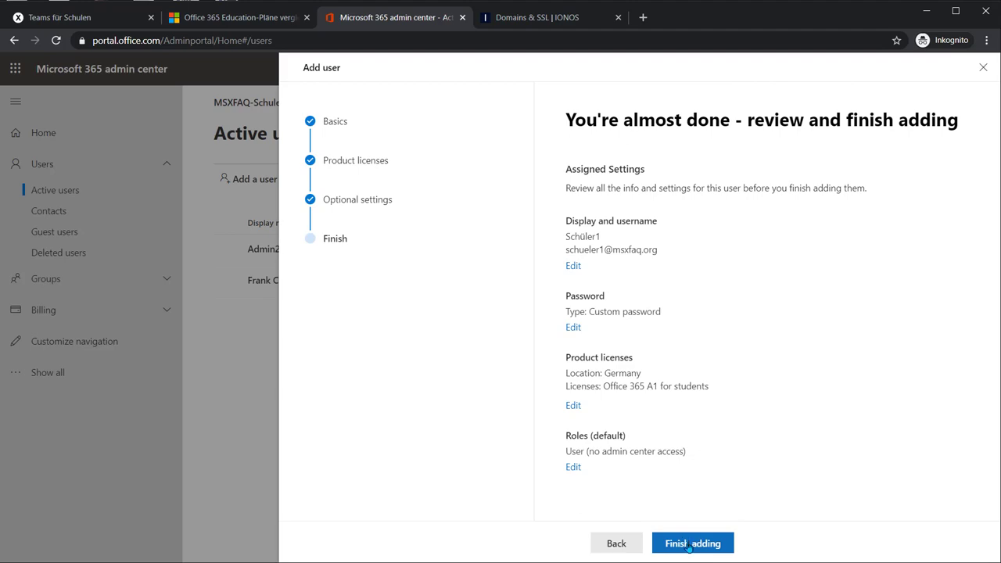
{"action": "left_click", "coordinate": [689, 547]}
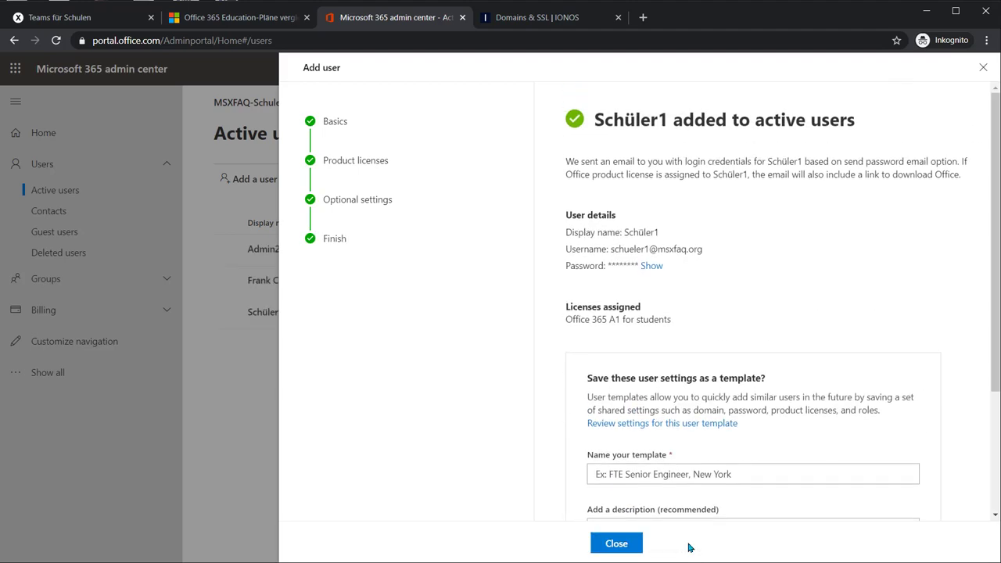
{"action": "left_click", "coordinate": [610, 545]}
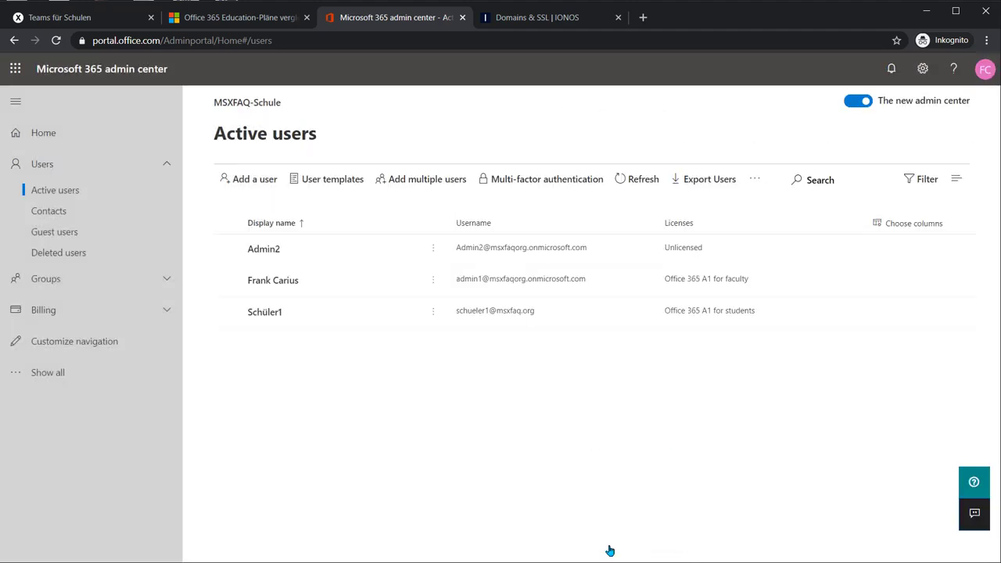
{"action": "left_click", "coordinate": [228, 182]}
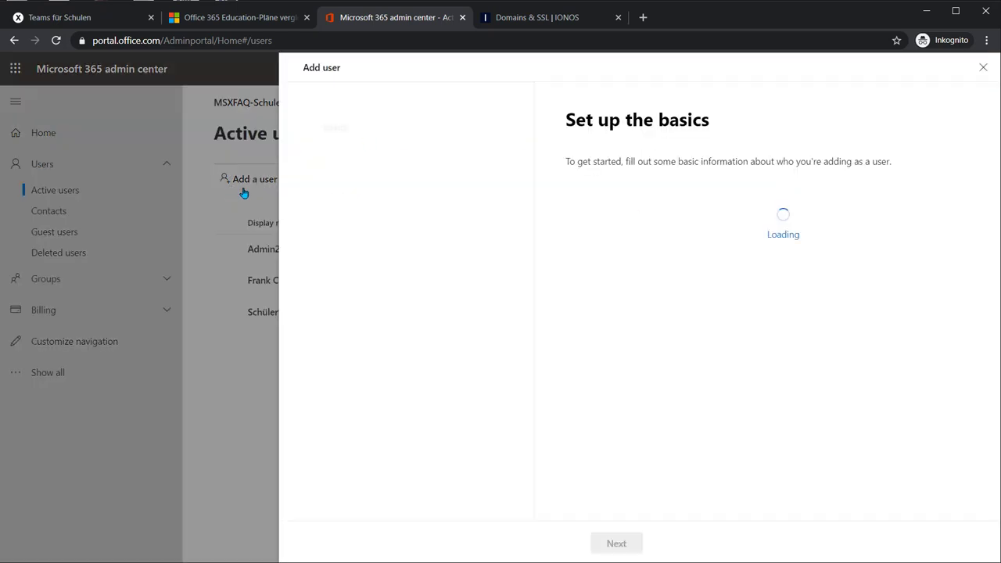
- Enter the new teacher's first name, username lehrer1 and a password
{"action": "left_click", "coordinate": [625, 217]}
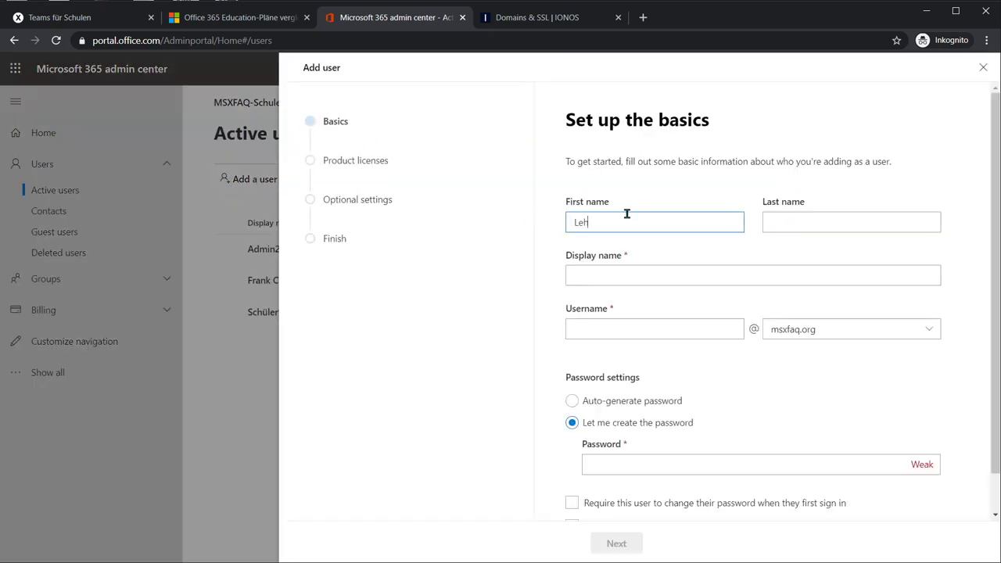
{"action": "key", "text": "Tab"}
{"action": "key", "text": "Tab"}
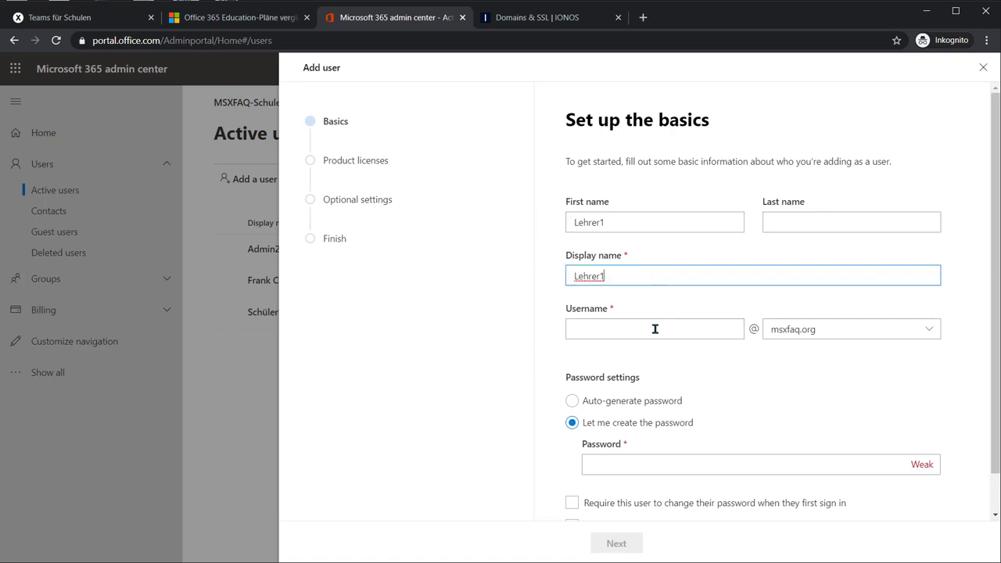
{"action": "left_click", "coordinate": [655, 328]}
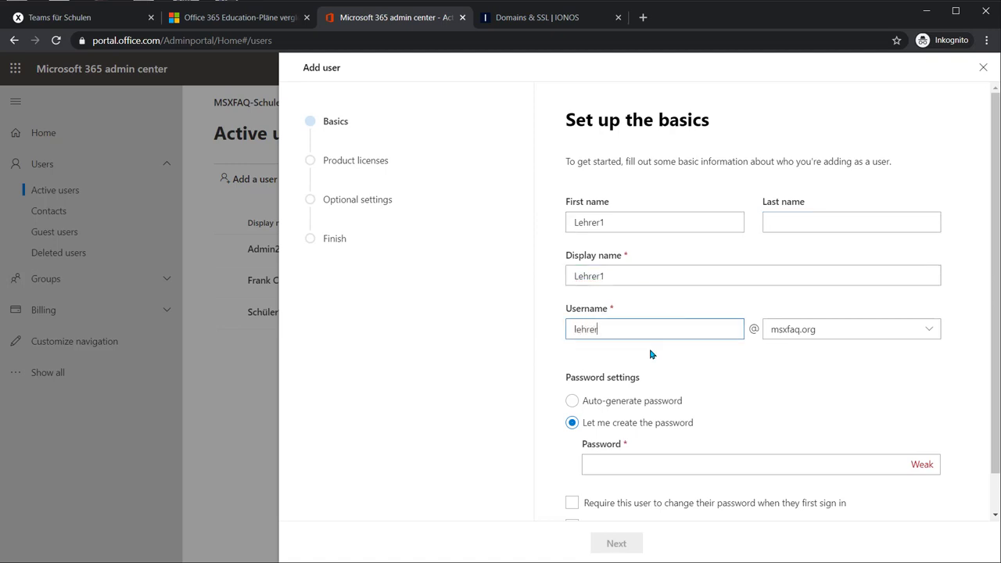
{"action": "type", "text": "lehrer1"}
{"action": "left_click", "coordinate": [660, 469]}
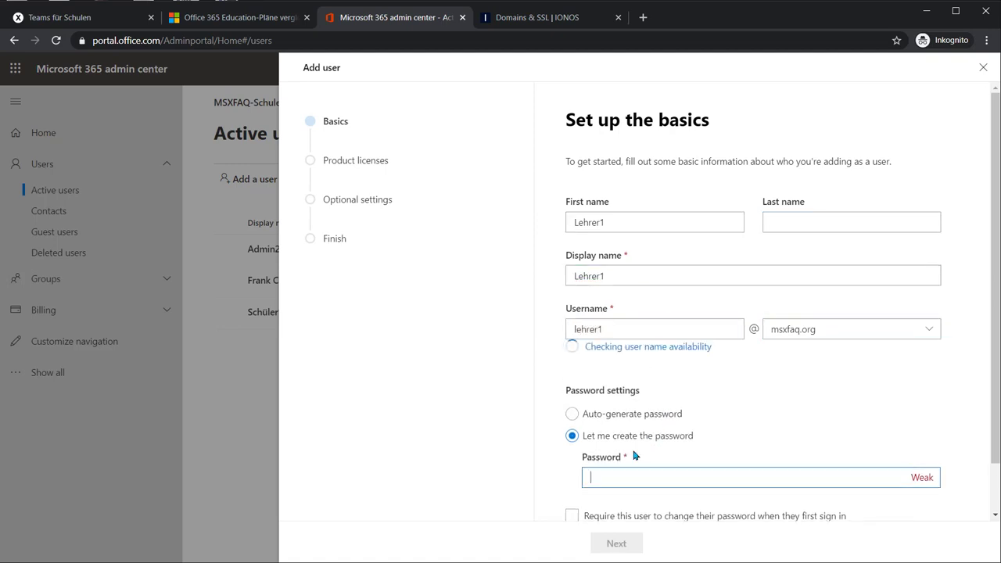
{"action": "type", "text": "•••••••••"}
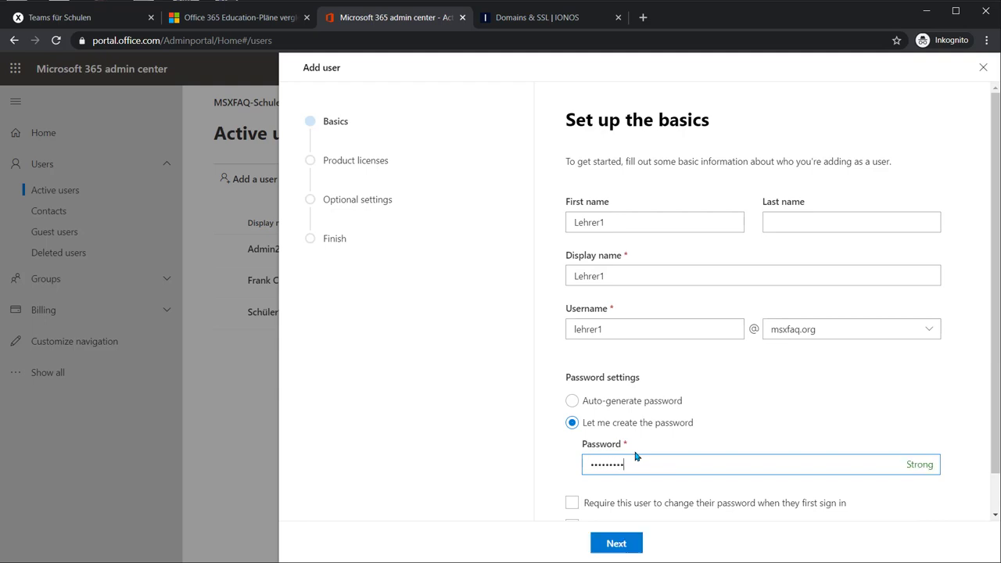
{"action": "scroll", "coordinate": [599, 456], "scroll_direction": "down", "scroll_amount": 1}
{"action": "left_click", "coordinate": [618, 548]}
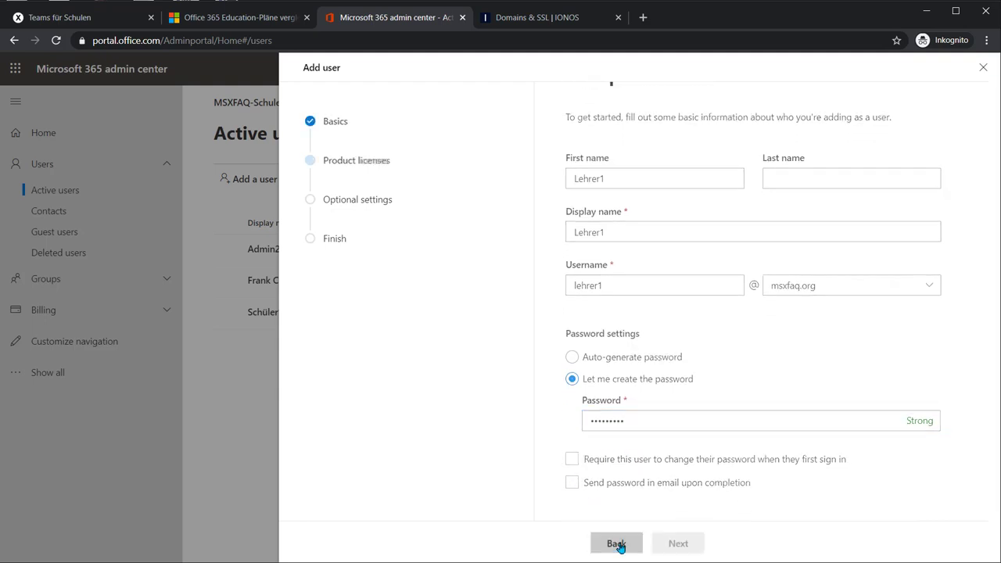
- Give Lehrer1 the Office 365 A1 for faculty licence and finish creating the account
{"action": "left_click", "coordinate": [590, 303]}
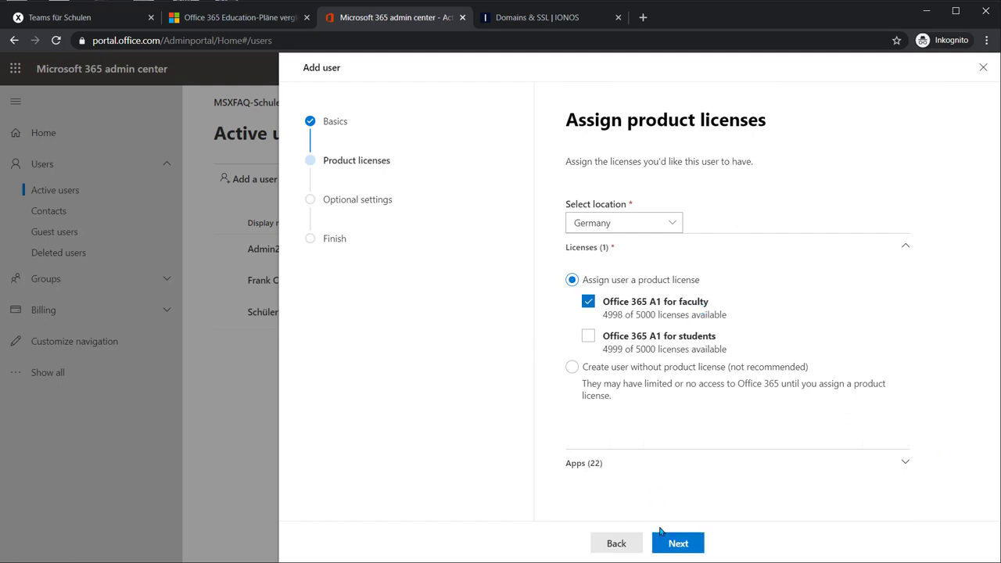
{"action": "left_click", "coordinate": [678, 545]}
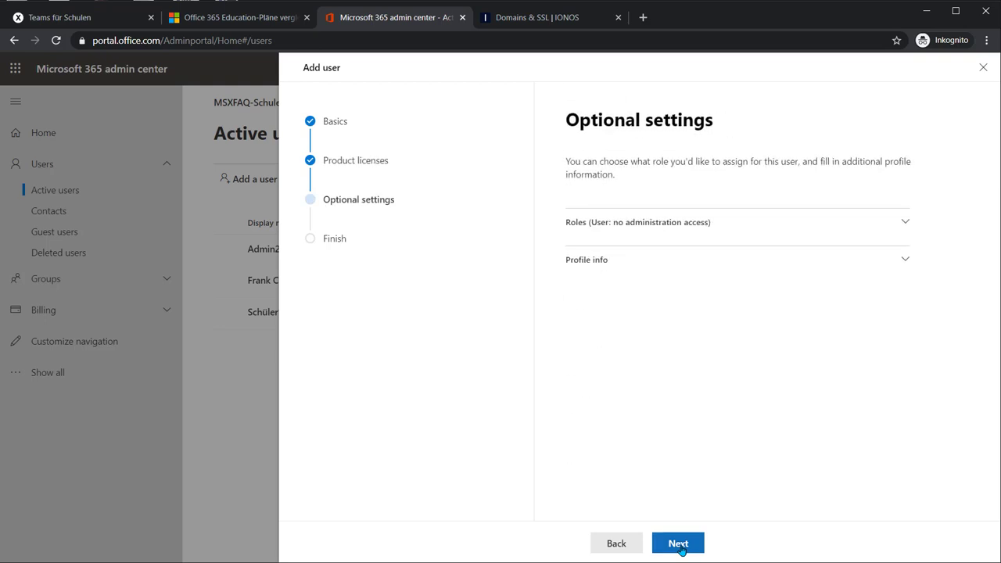
{"action": "left_click", "coordinate": [681, 238]}
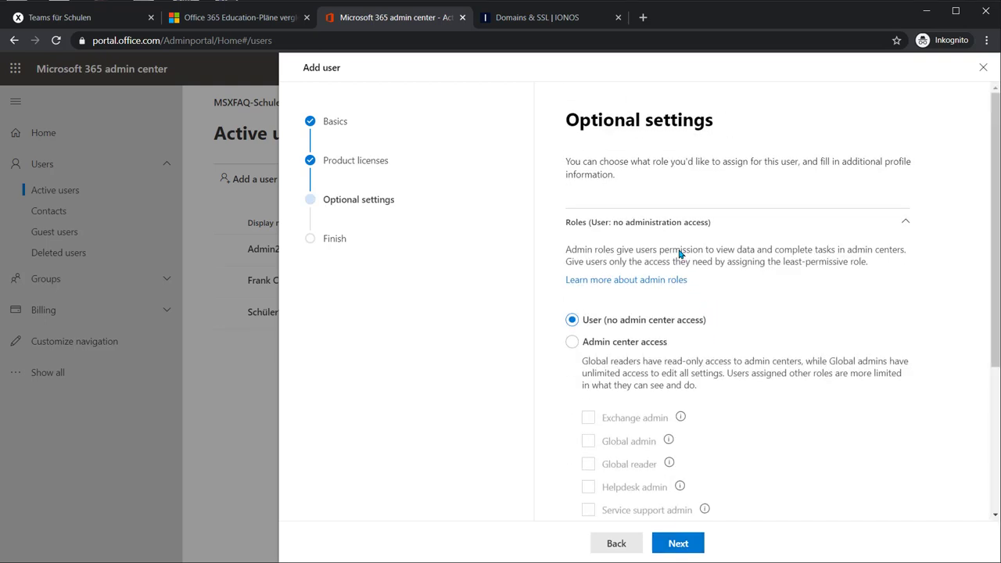
{"action": "left_click", "coordinate": [676, 227]}
{"action": "left_click", "coordinate": [670, 260]}
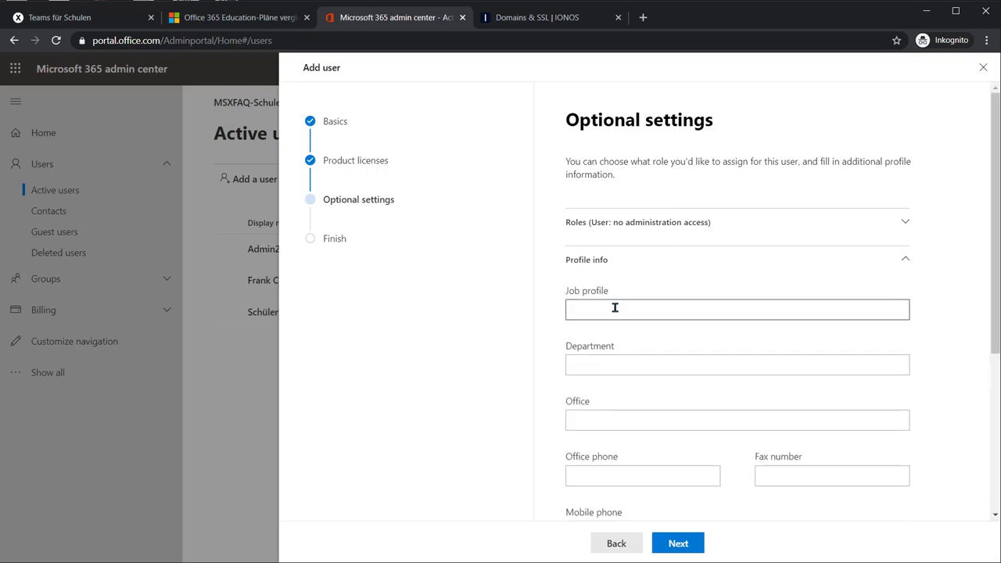
{"action": "left_click", "coordinate": [686, 544]}
{"action": "left_click", "coordinate": [691, 543]}
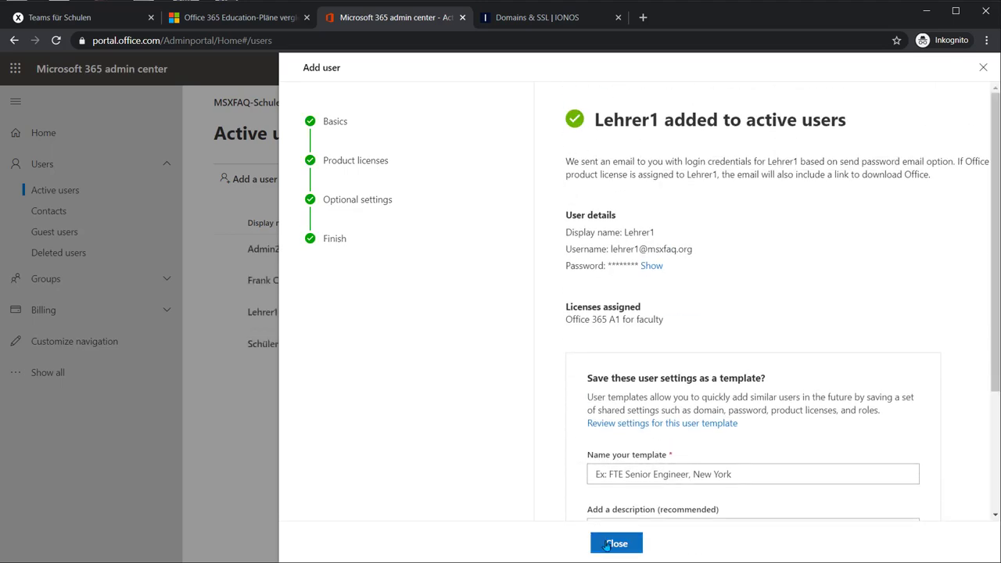
{"action": "left_click", "coordinate": [608, 544]}
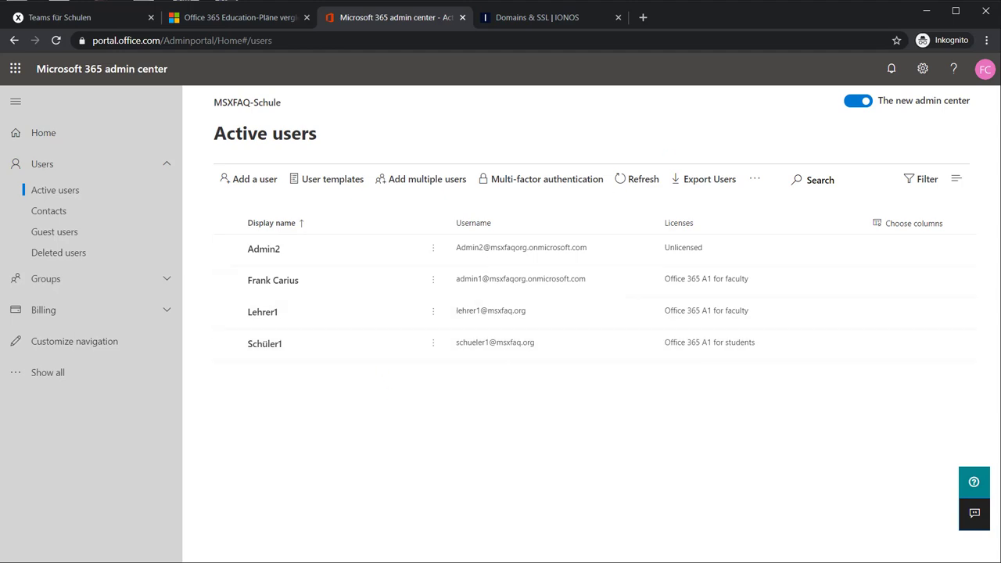
- Back in the Teams für Schulen article, highlight the Benutzer und Gruppen anlegen, Manuell and CSV import text
{"action": "key", "text": "ctrl+1"}
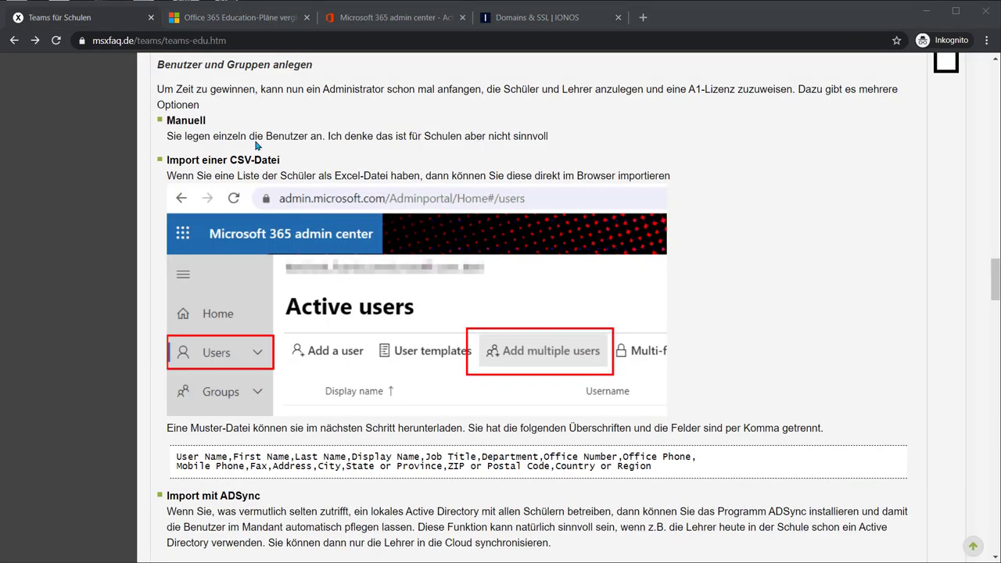
{"action": "scroll", "coordinate": [235, 165], "scroll_direction": "up", "scroll_amount": 2}
{"action": "left_click_drag", "start_coordinate": [169, 173], "coordinate": [342, 172]}
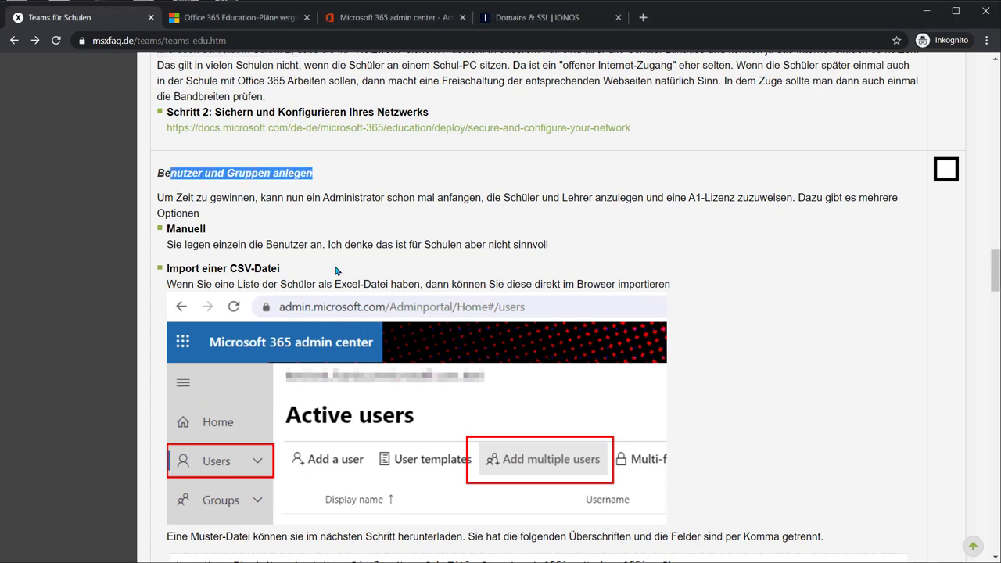
{"action": "scroll", "coordinate": [322, 232], "scroll_direction": "down", "scroll_amount": 2}
{"action": "left_click_drag", "start_coordinate": [169, 123], "coordinate": [244, 137]}
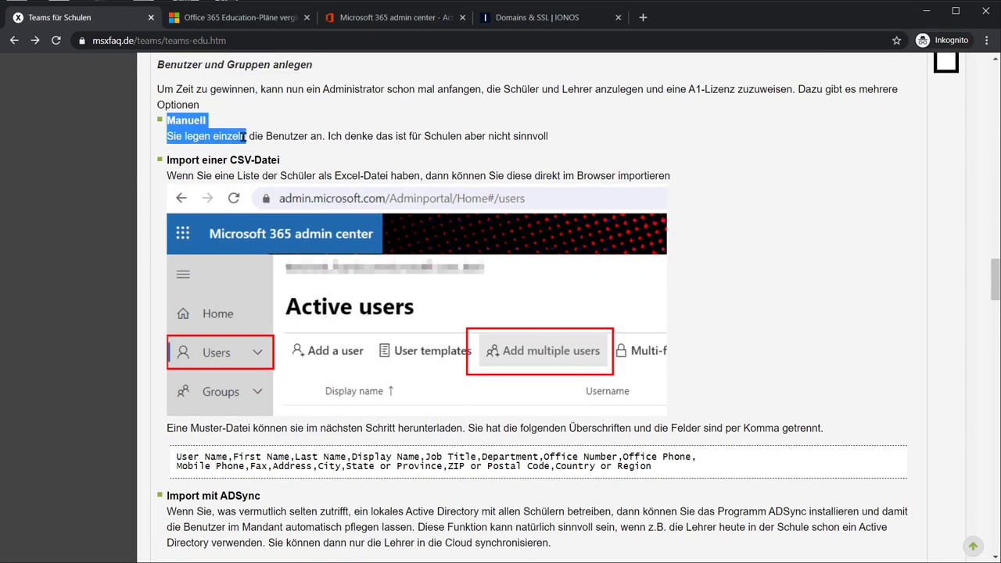
{"action": "left_click_drag", "start_coordinate": [198, 160], "coordinate": [292, 226]}
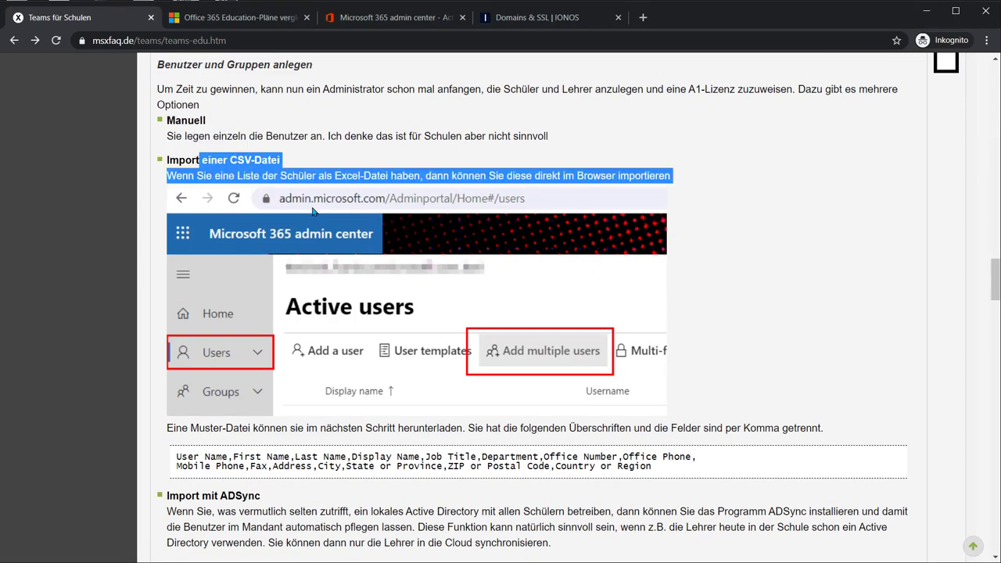
- Highlight the Import mit ADSync and School Data Sync headings and read further down
{"action": "scroll", "coordinate": [316, 210], "scroll_direction": "down", "scroll_amount": 2}
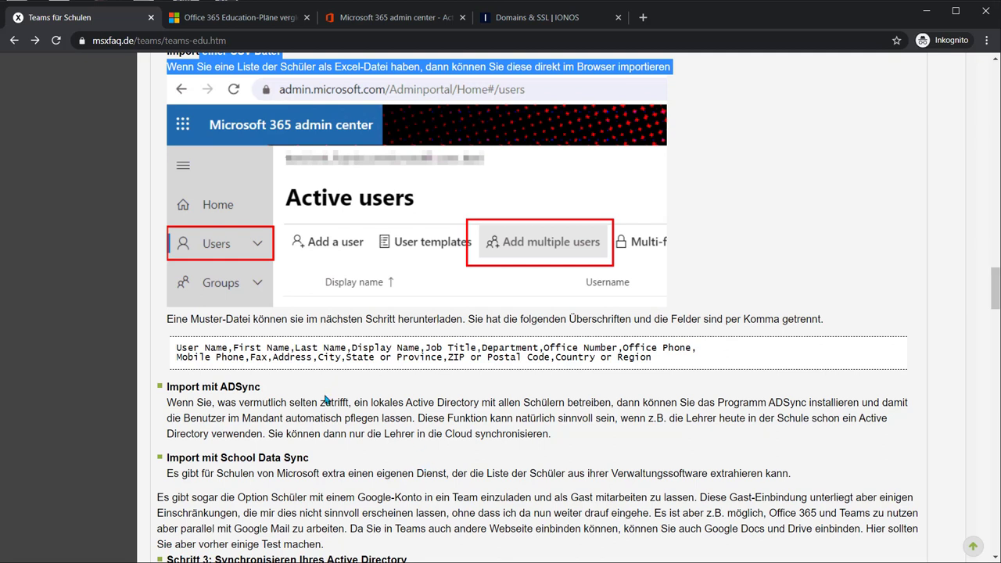
{"action": "left_click_drag", "start_coordinate": [191, 387], "coordinate": [249, 388]}
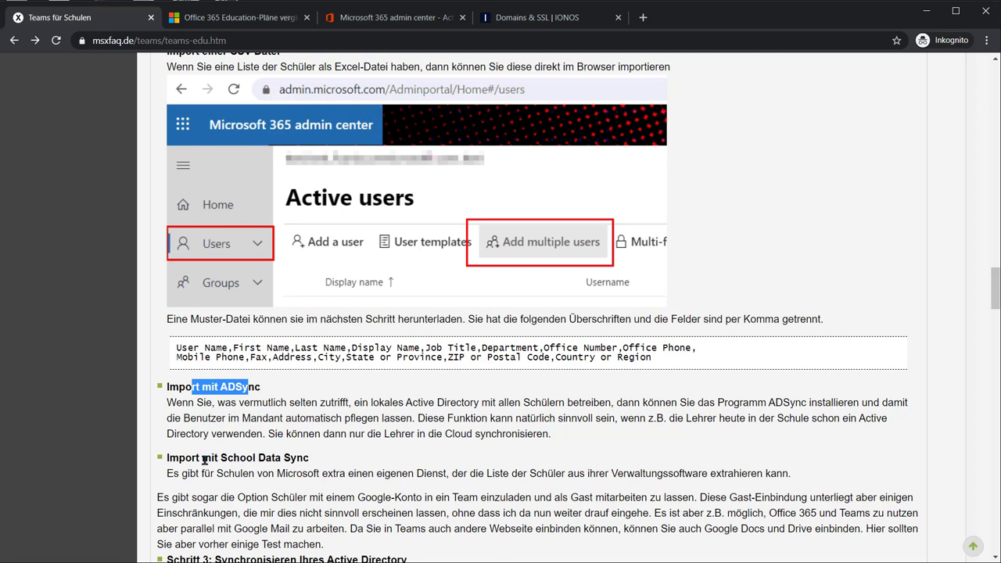
{"action": "left_click_drag", "start_coordinate": [203, 458], "coordinate": [319, 465]}
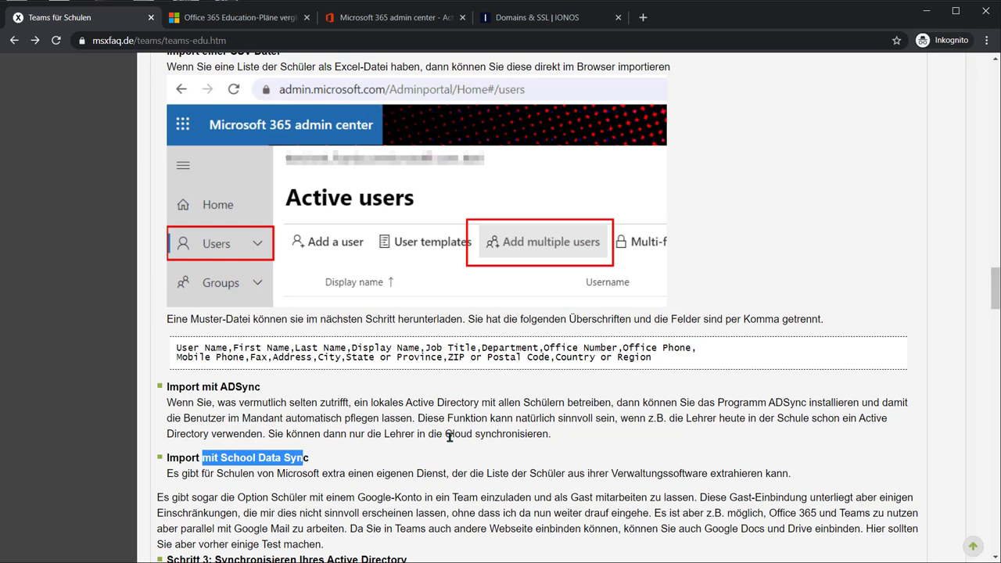
{"action": "scroll", "coordinate": [450, 436], "scroll_direction": "down", "scroll_amount": 2}
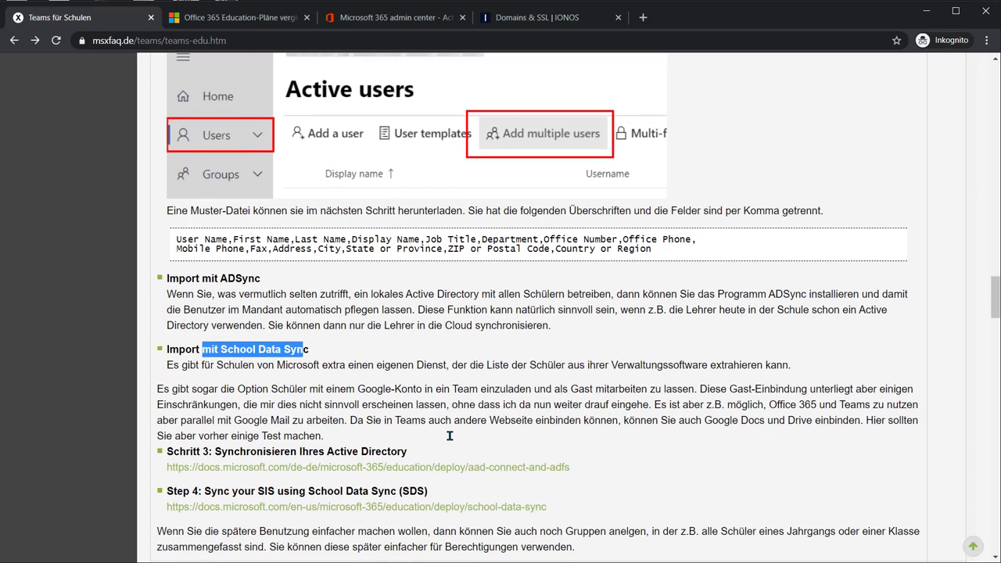
{"action": "scroll", "coordinate": [407, 440], "scroll_direction": "down", "scroll_amount": 2}
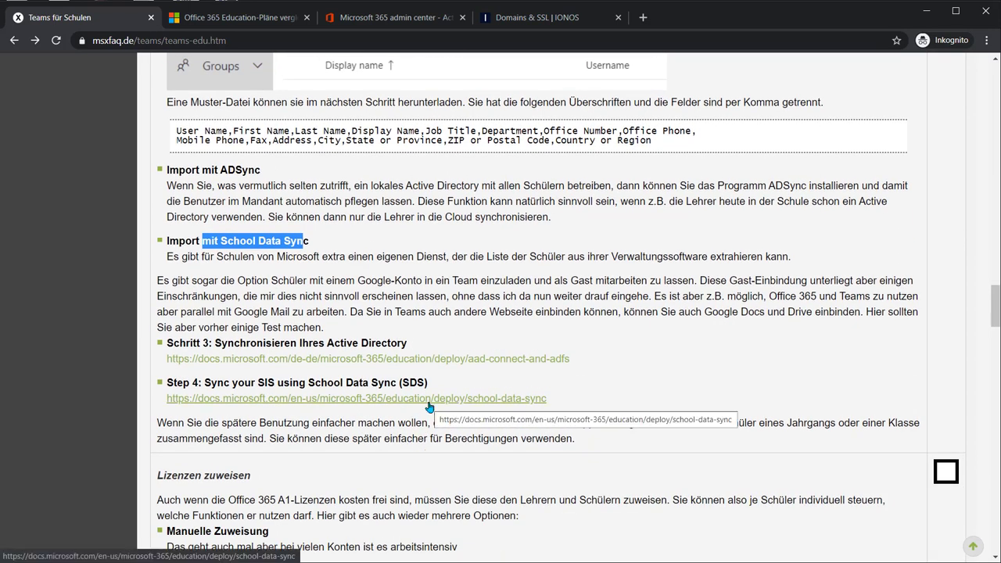
{"action": "scroll", "coordinate": [429, 406], "scroll_direction": "down", "scroll_amount": 4}
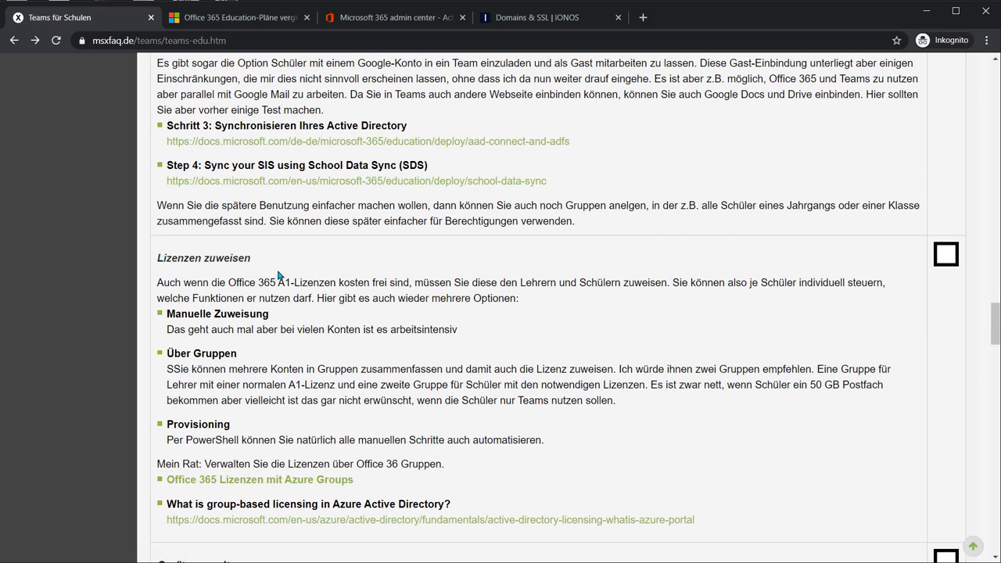
- Highlight the Geräte verwalten paragraph on Office 365 EDU devices, then open the incognito profile options
{"action": "scroll", "coordinate": [280, 274], "scroll_direction": "down", "scroll_amount": 6}
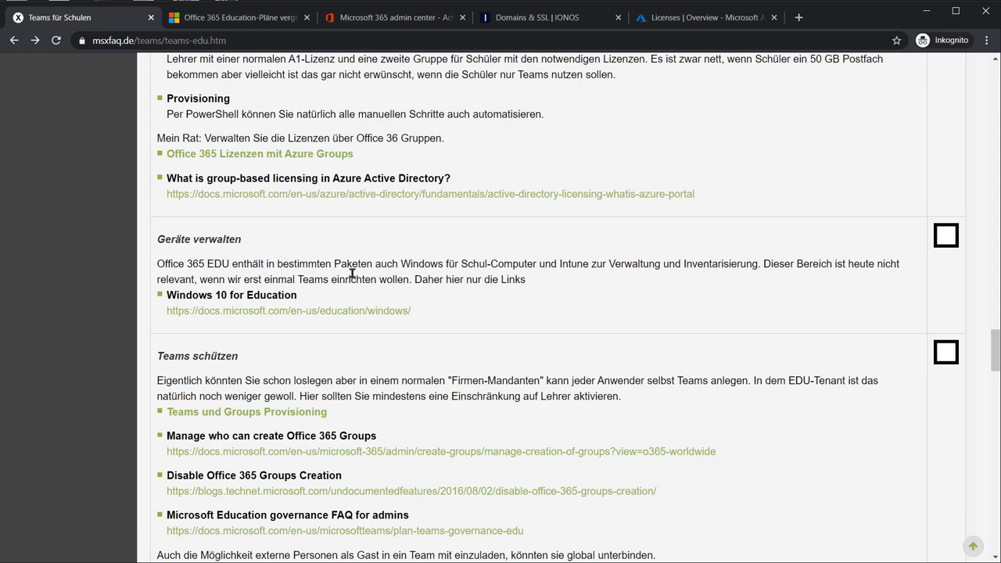
{"action": "left_click_drag", "start_coordinate": [214, 264], "coordinate": [378, 279]}
{"action": "scroll", "coordinate": [434, 243], "scroll_direction": "down", "scroll_amount": 2}
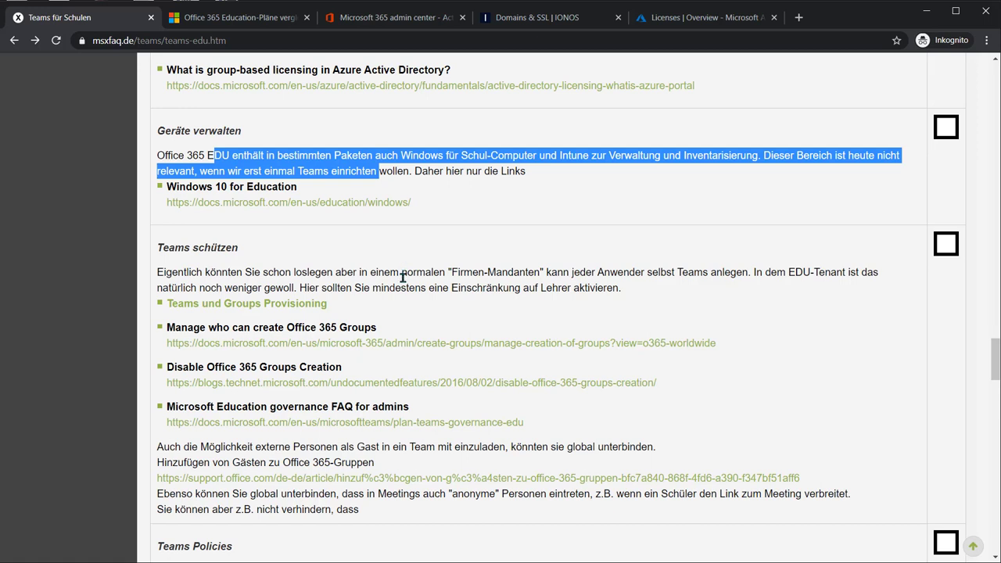
{"action": "left_click", "coordinate": [948, 40]}
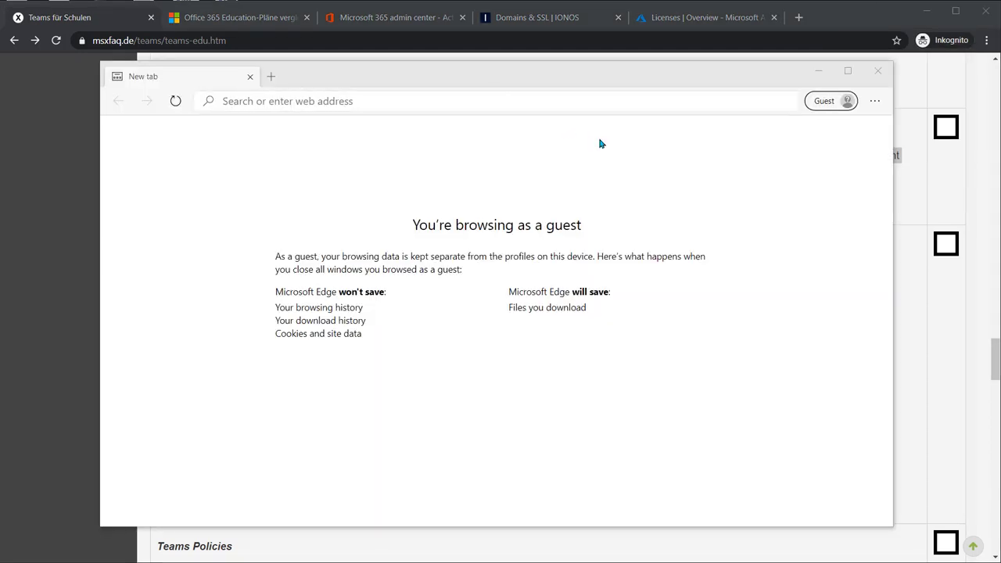
- Go to portal.office365.com in the Edge guest window
{"action": "left_click", "coordinate": [382, 100]}
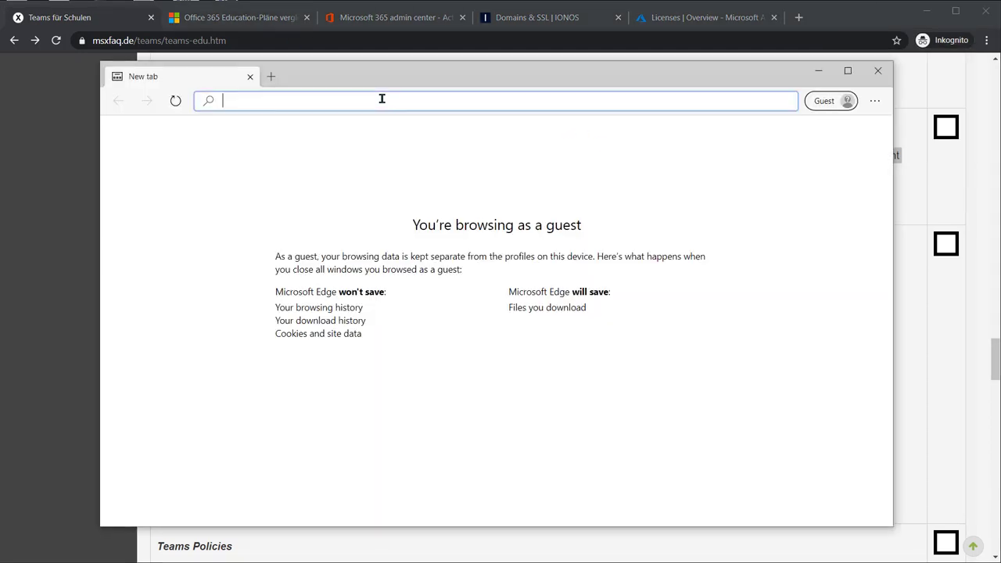
{"action": "type", "text": "portal."}
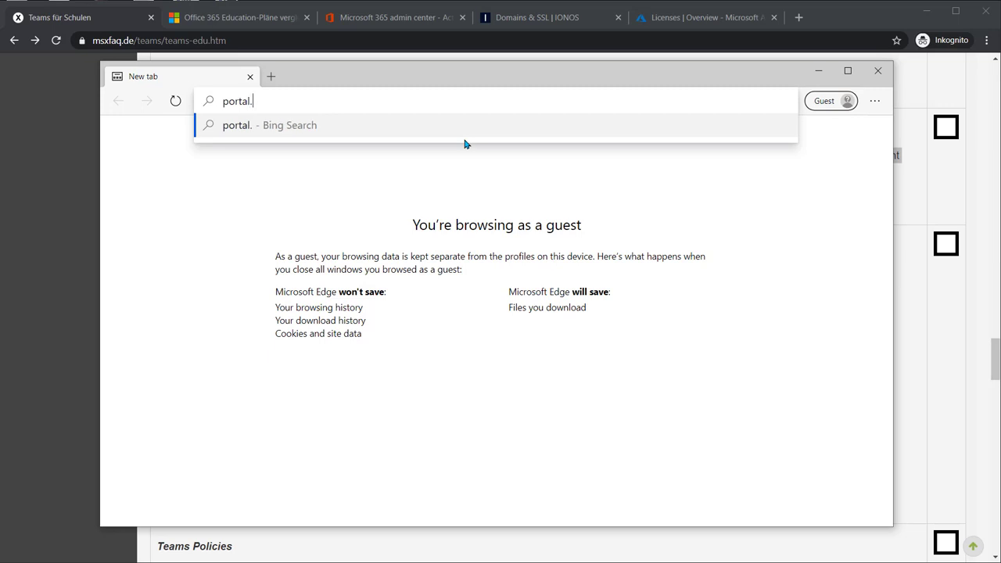
{"action": "type", "text": "office365.com"}
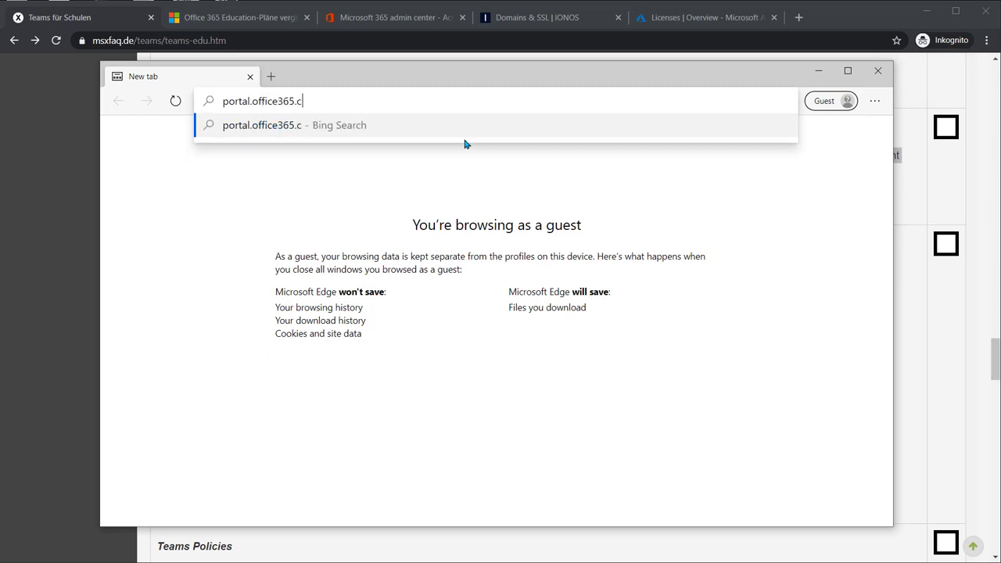
{"action": "key", "text": "Return"}
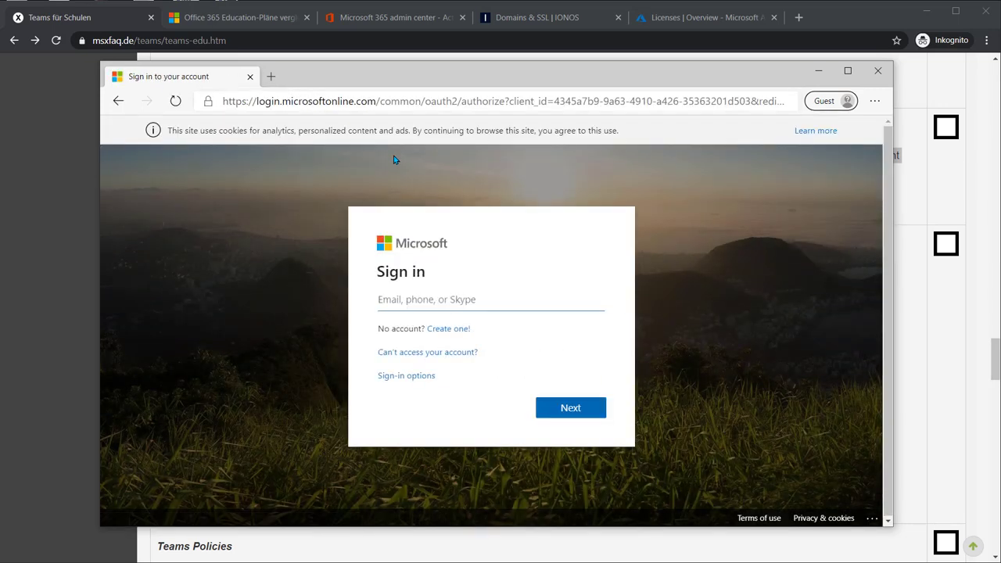
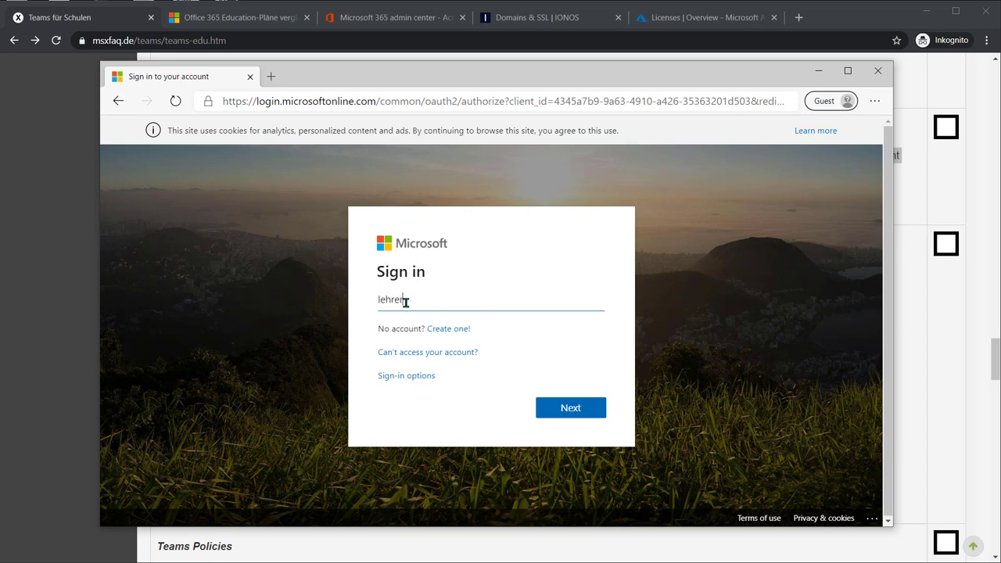
- Sign in with the teacher account's e-mail and password, declining to stay signed in
{"action": "left_click", "coordinate": [570, 408]}
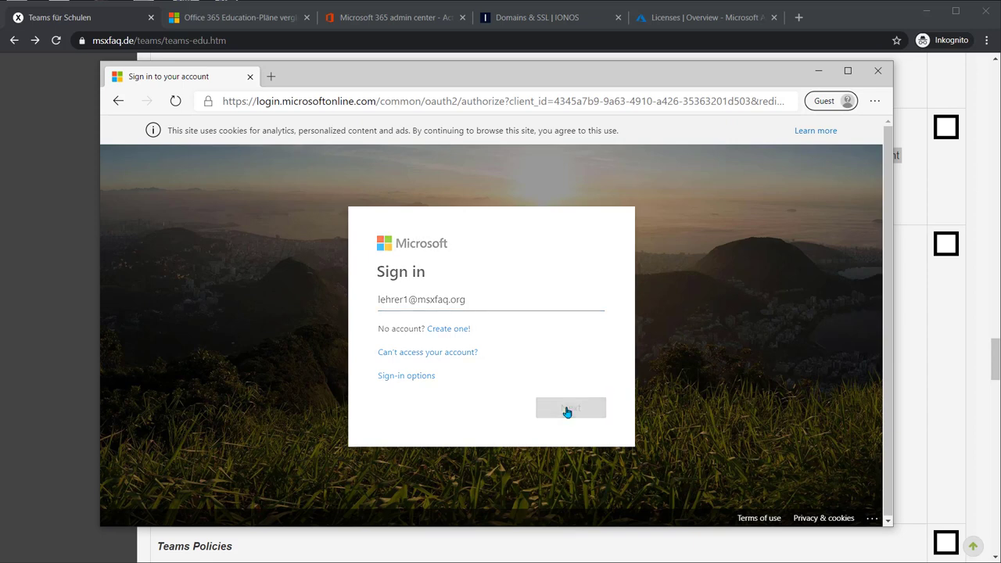
{"action": "type", "text": "••••"}
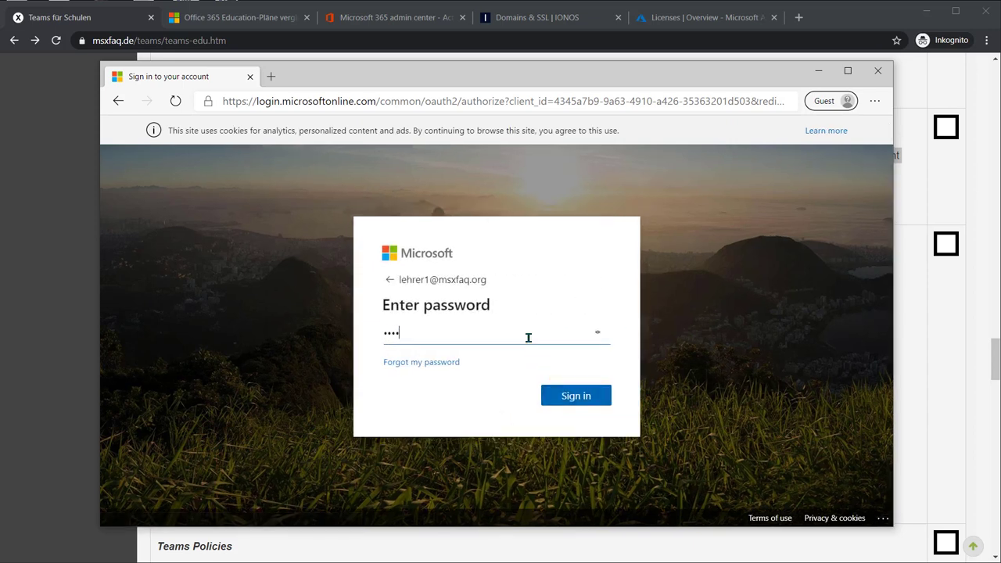
{"action": "type", "text": "••••"}
{"action": "key", "text": "Return"}
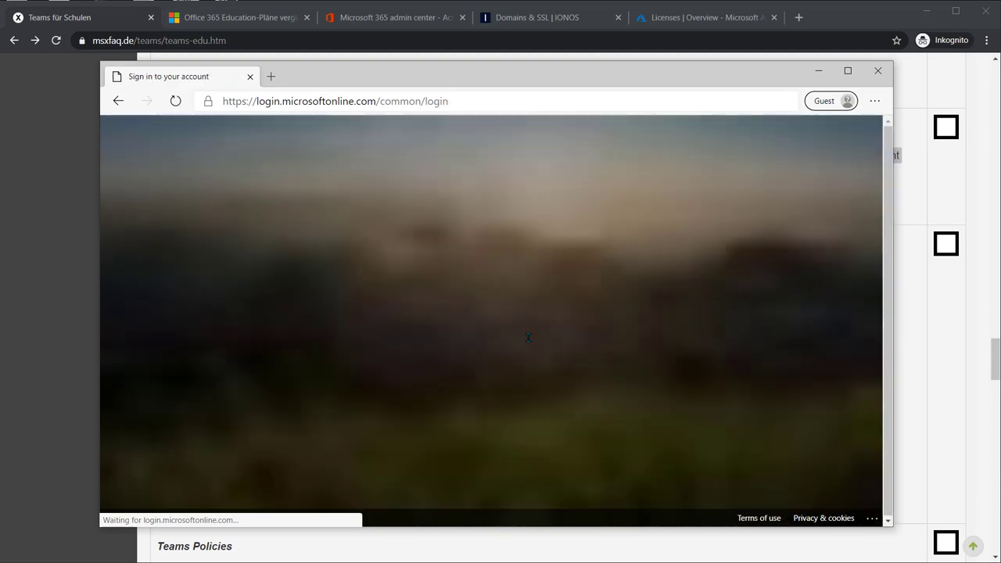
{"action": "left_click", "coordinate": [501, 394]}
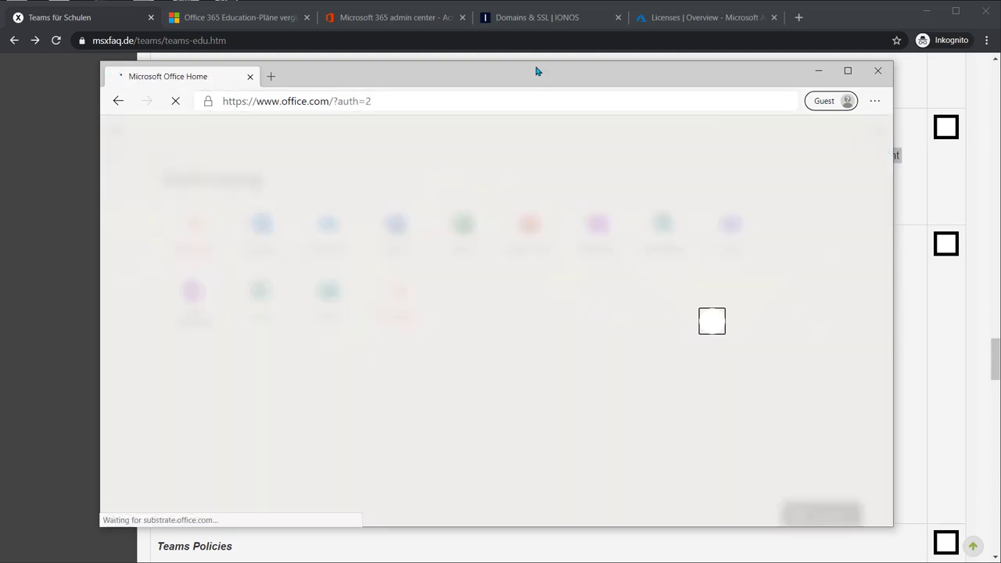
- Dismiss the Office 365 welcome dialog and Forms quiz tip, then launch the Teams tile
{"action": "left_click_drag", "start_coordinate": [534, 70], "coordinate": [516, 34]}
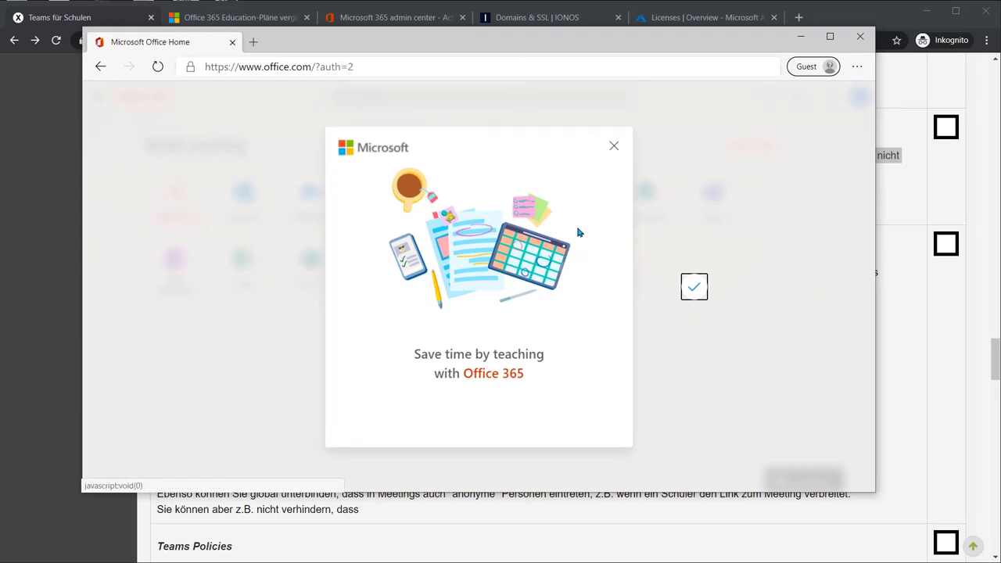
{"action": "left_click", "coordinate": [689, 290]}
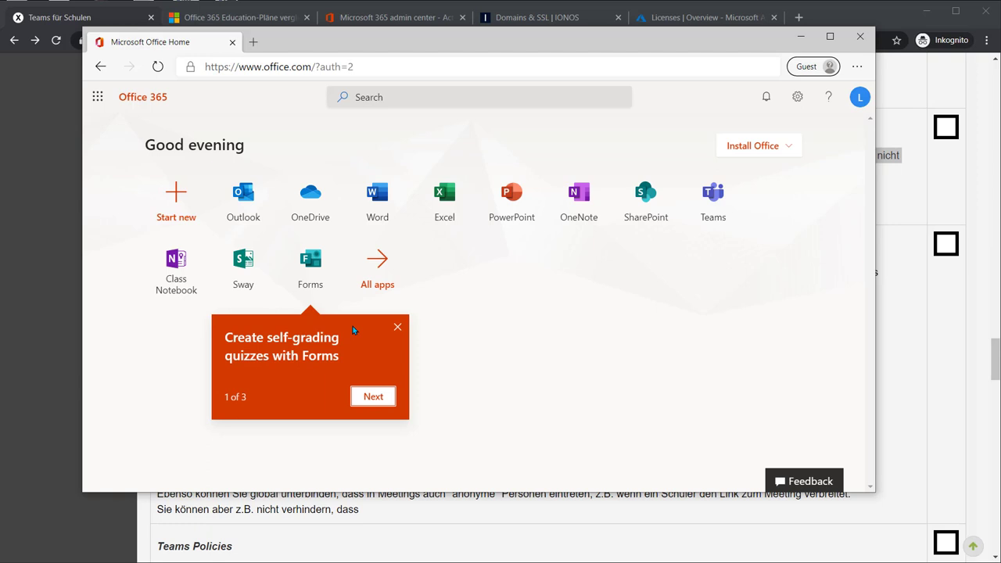
{"action": "left_click", "coordinate": [397, 329]}
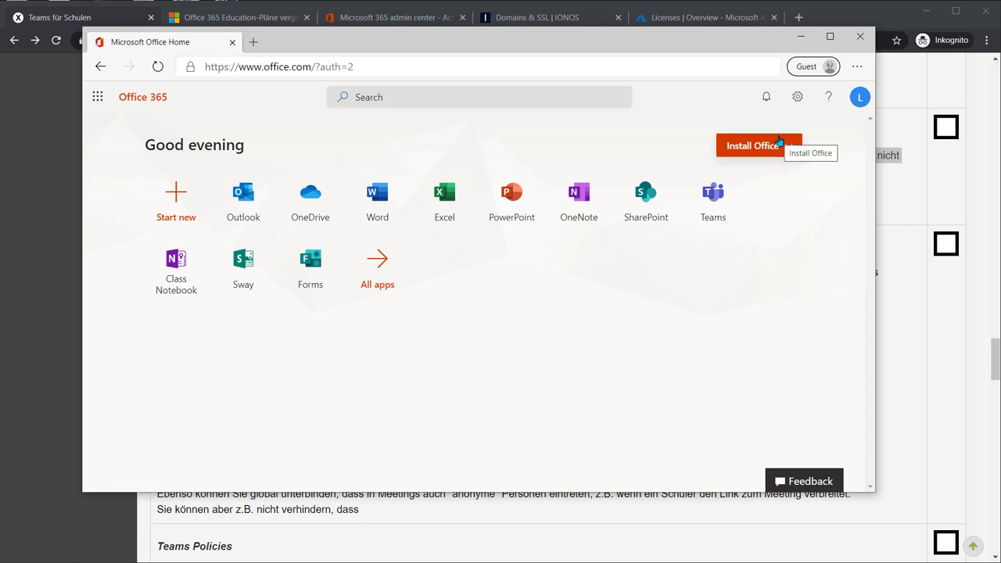
{"action": "left_click", "coordinate": [726, 205]}
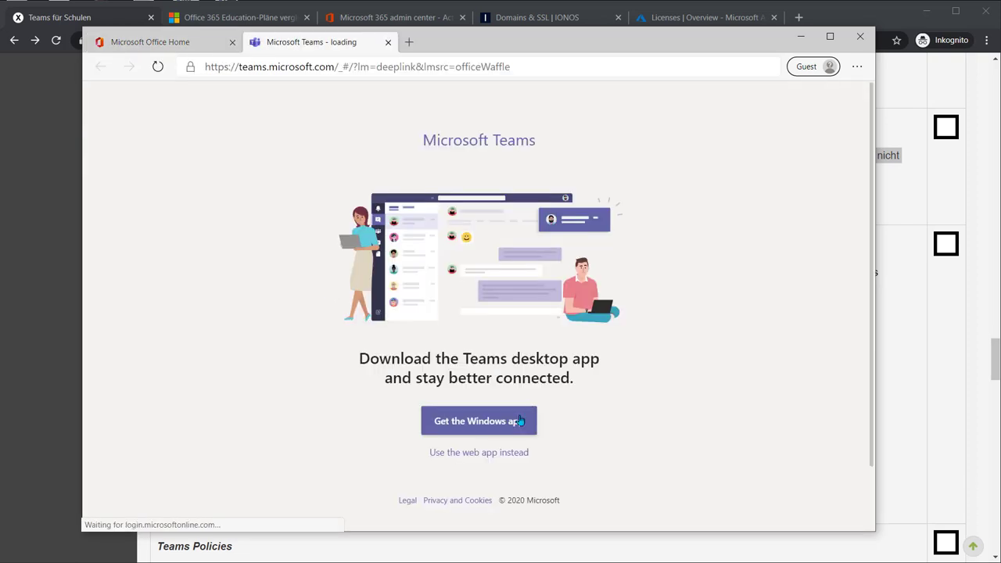
- Switch to the Teams web app and begin creating a new team
{"action": "left_click", "coordinate": [503, 457]}
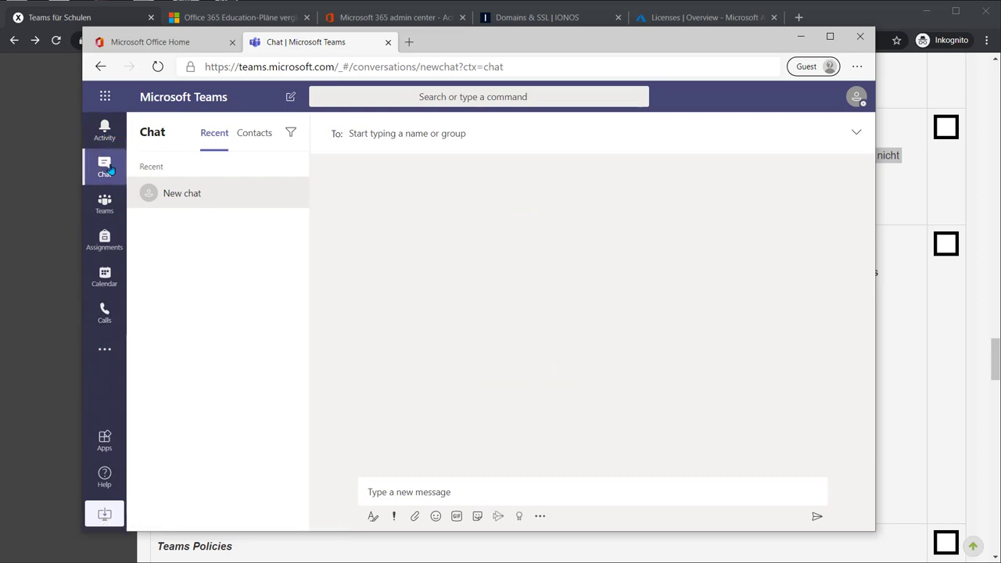
{"action": "left_click", "coordinate": [104, 206]}
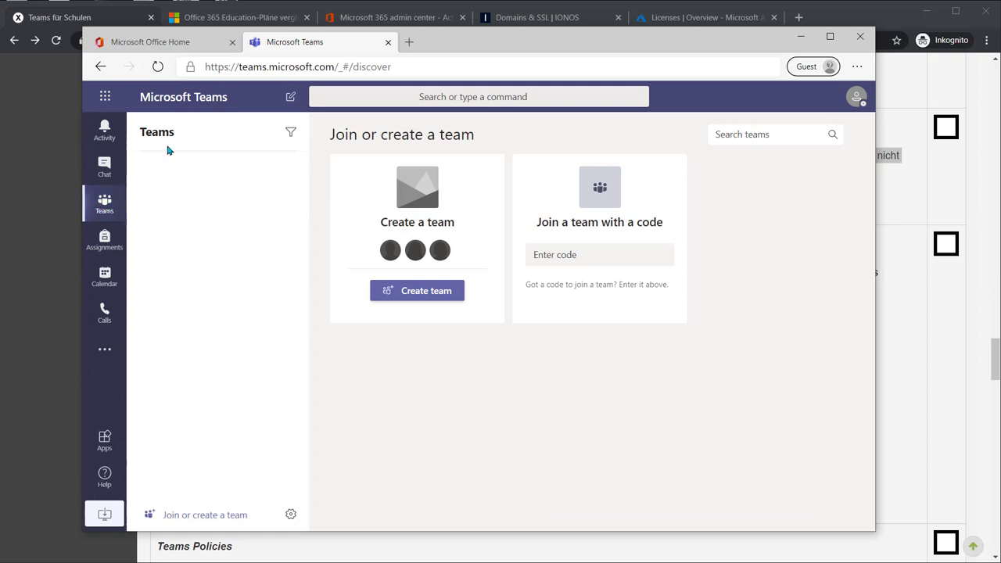
{"action": "left_click", "coordinate": [427, 291]}
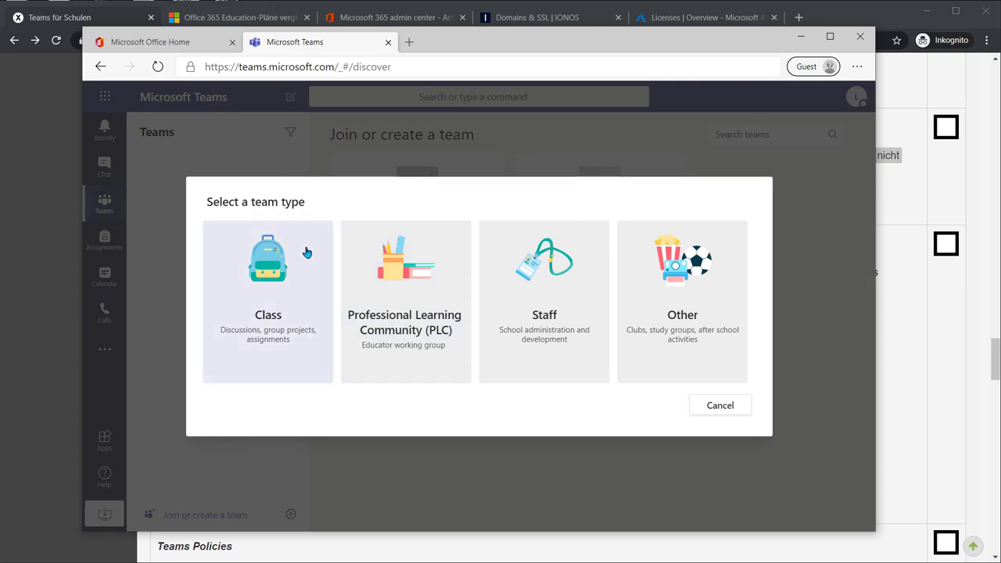
- Choose the Class team type and name it '5a Englisch', correcting a typo
{"action": "left_click", "coordinate": [257, 302]}
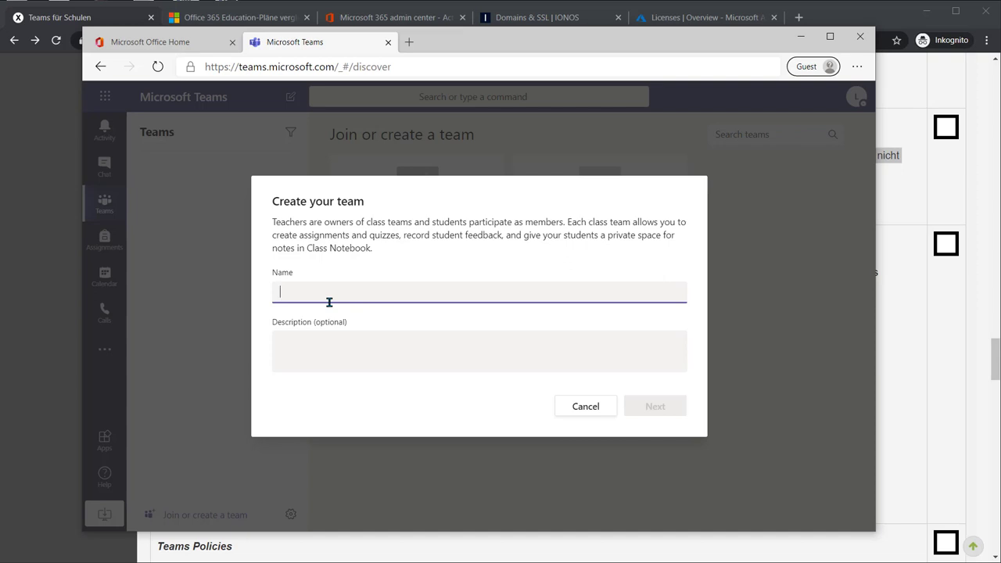
{"action": "type", "text": "a En"}
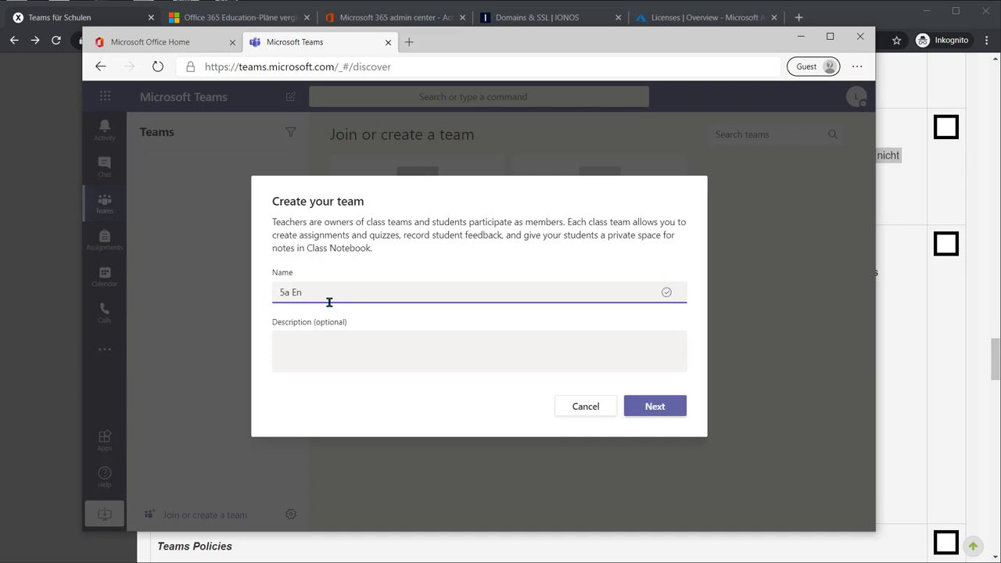
{"action": "type", "text": "glisch"}
{"action": "double_click", "coordinate": [305, 292]}
{"action": "type", "text": "Englisch"}
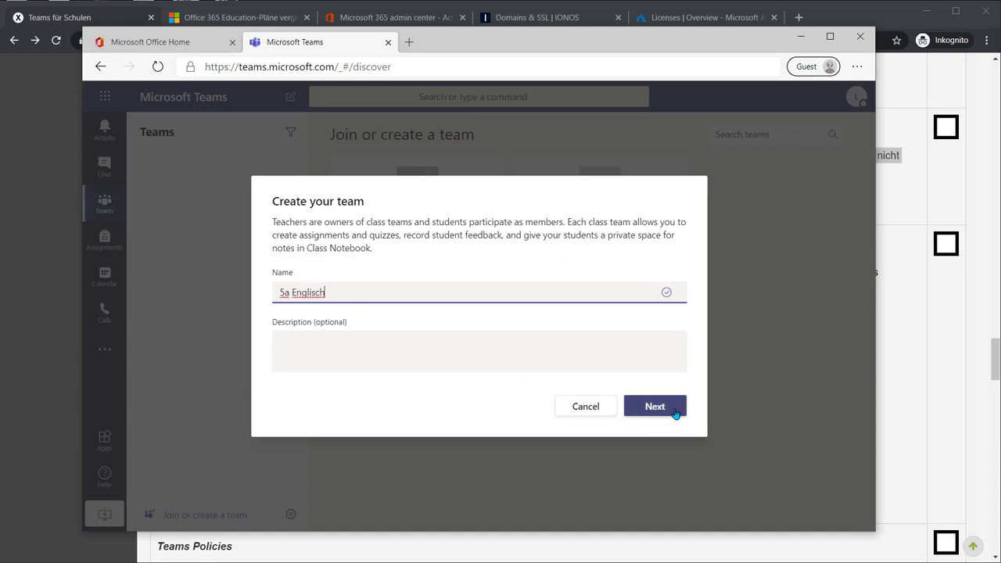
{"action": "left_click", "coordinate": [669, 407]}
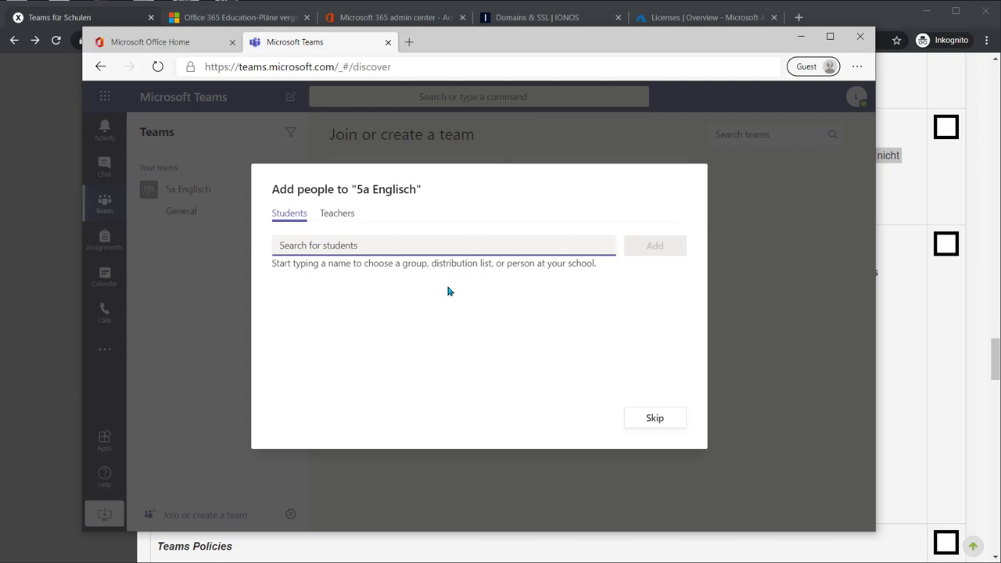
- Search for Schüler1, add them to 5a Englisch as a student, and close the dialog
{"action": "type", "text": "sch"}
{"action": "left_click", "coordinate": [355, 295]}
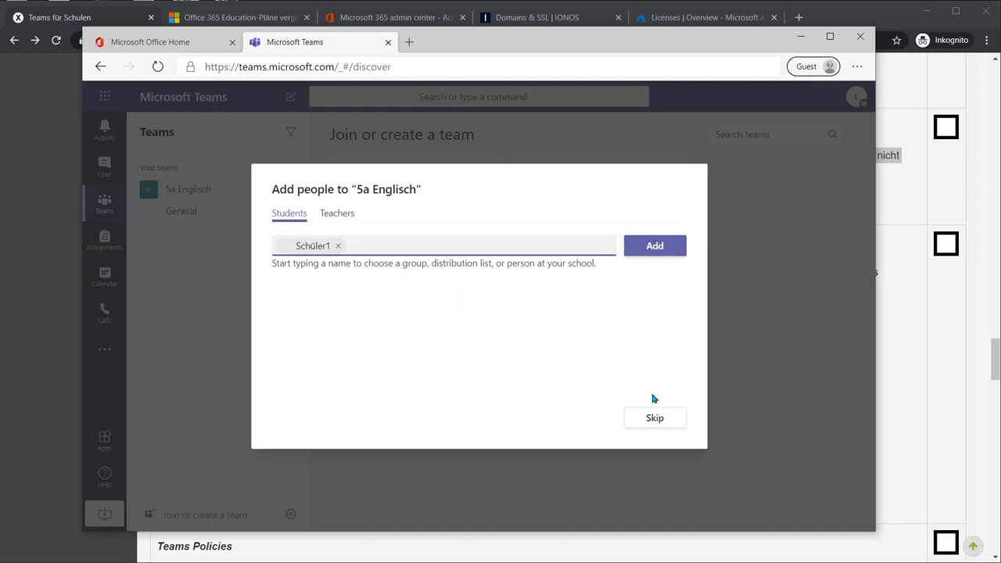
{"action": "left_click", "coordinate": [653, 255]}
{"action": "left_click", "coordinate": [654, 255]}
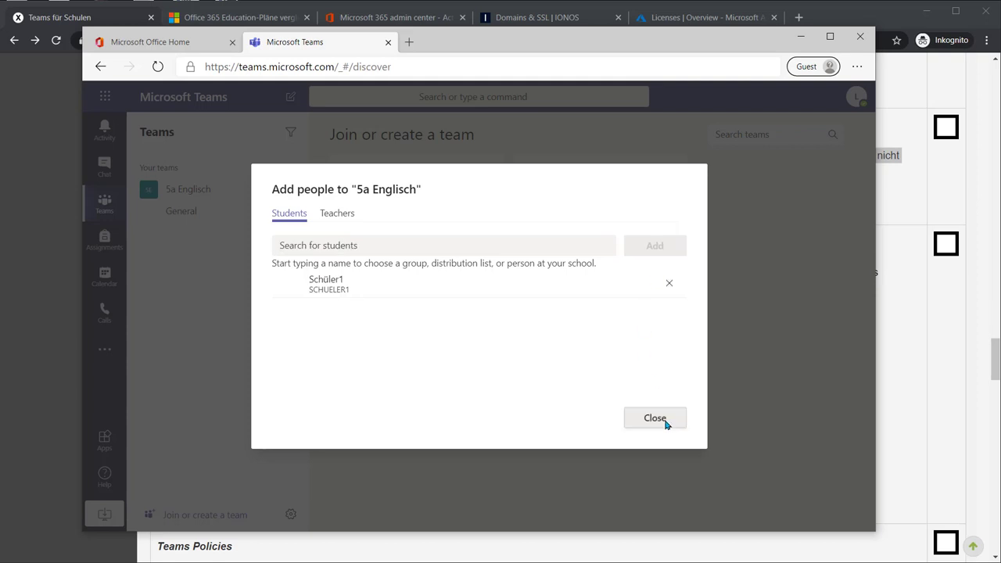
{"action": "left_click", "coordinate": [655, 419]}
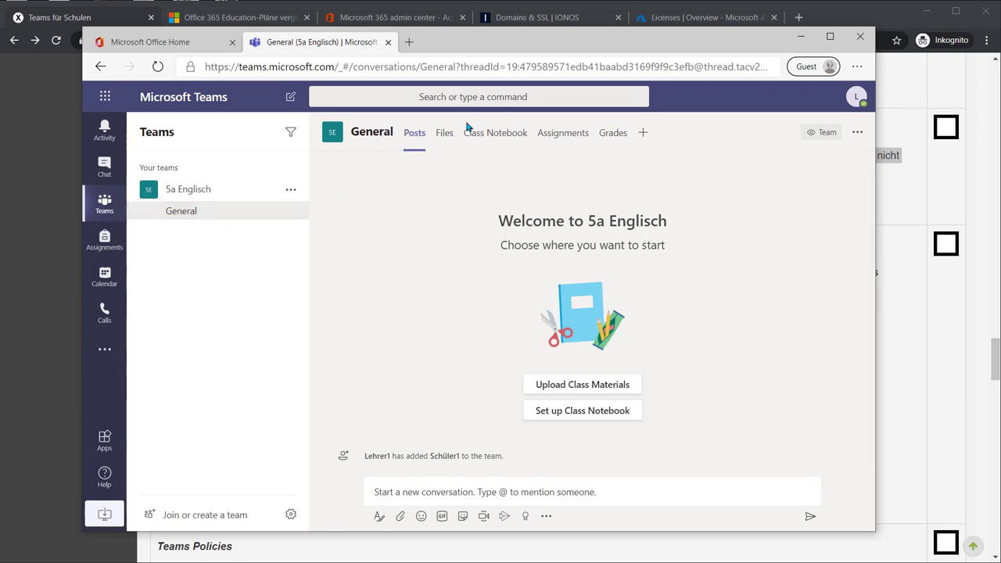
- View the Files tab, then start setting up a blank OneNote Class Notebook
{"action": "left_click", "coordinate": [444, 136]}
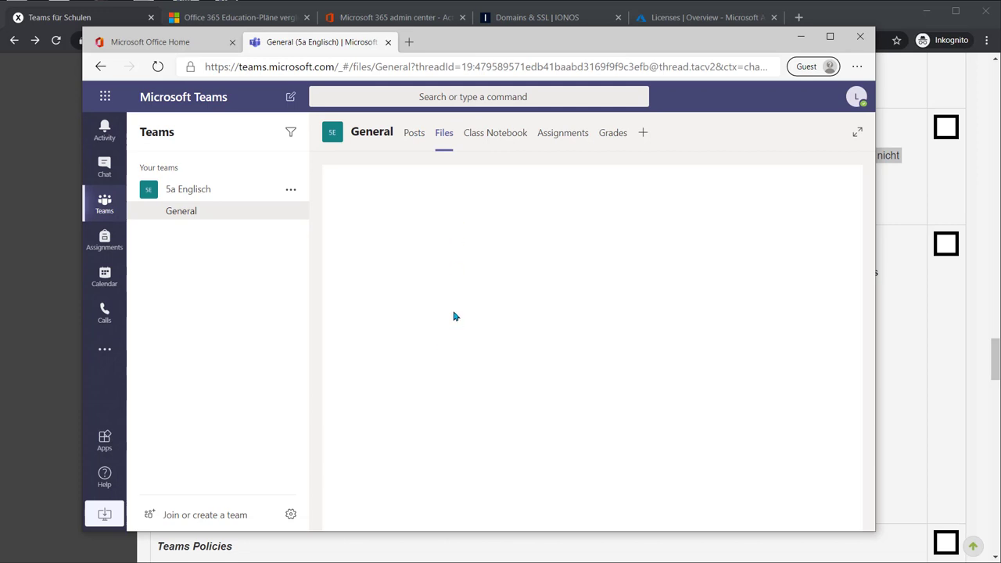
{"action": "left_click", "coordinate": [489, 133]}
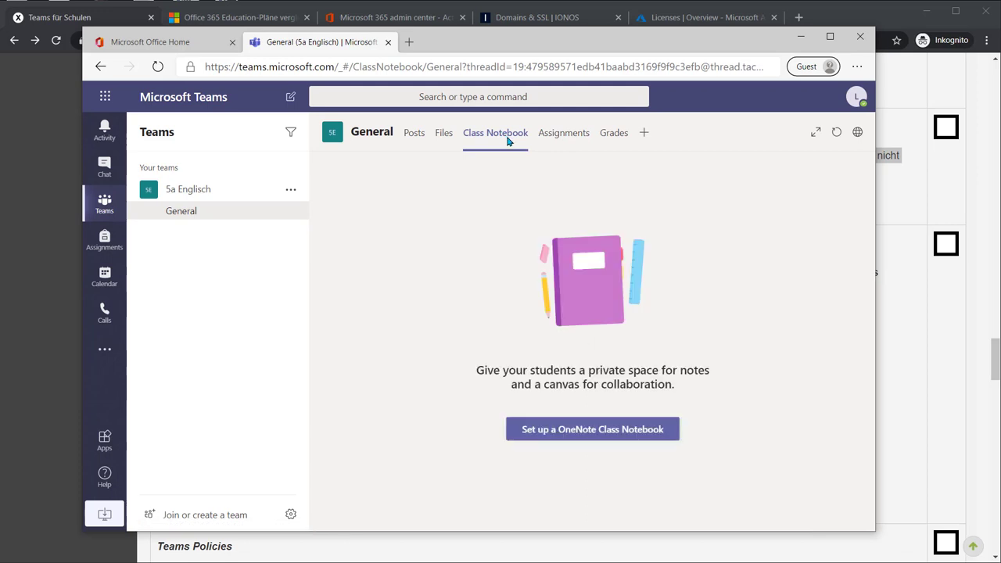
{"action": "left_click", "coordinate": [580, 426]}
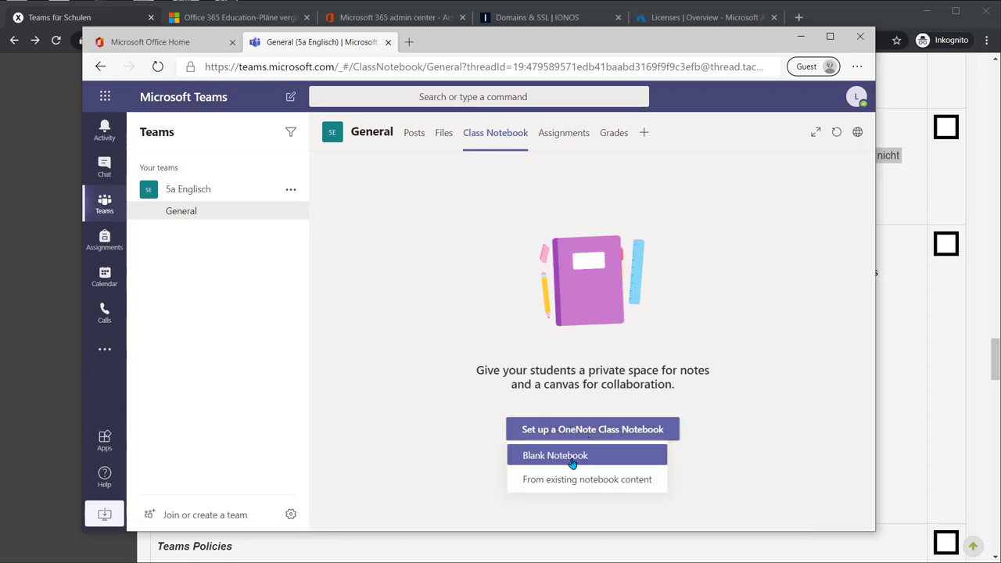
{"action": "left_click", "coordinate": [571, 461]}
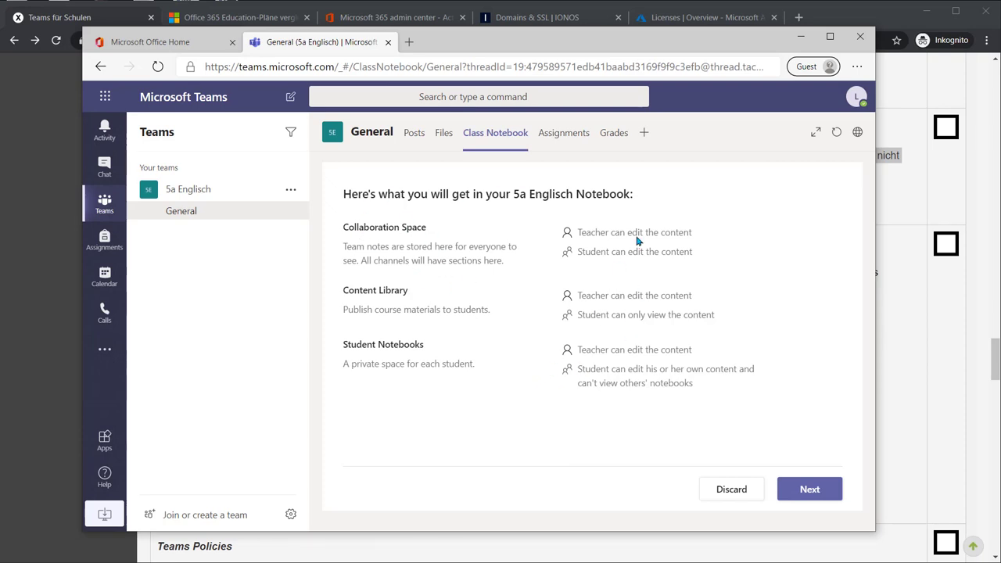
- Review the Collaboration Space and student notebook permissions, continue, then view Assignments
{"action": "left_click_drag", "start_coordinate": [382, 227], "coordinate": [407, 228]}
{"action": "left_click_drag", "start_coordinate": [608, 232], "coordinate": [645, 250]}
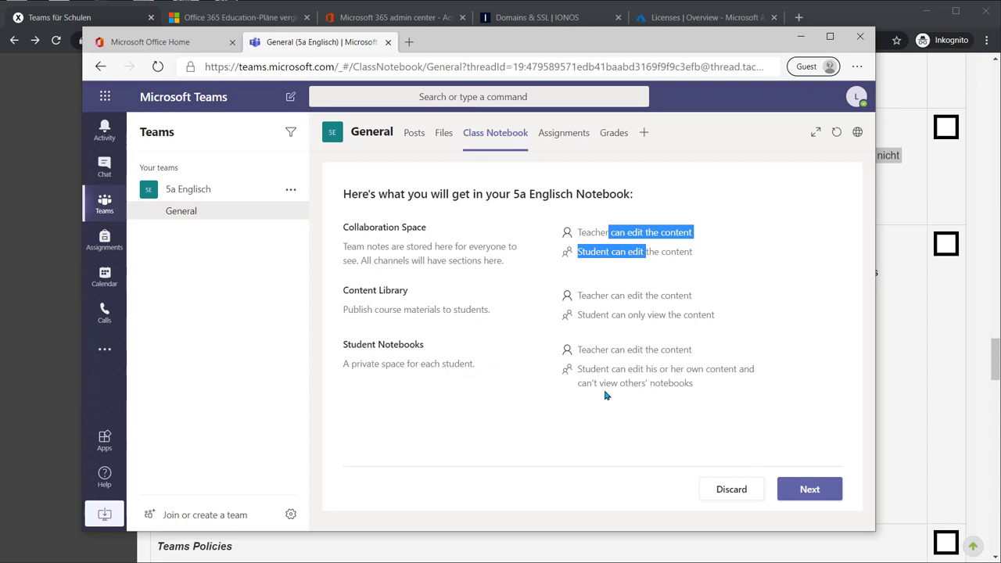
{"action": "left_click_drag", "start_coordinate": [594, 349], "coordinate": [659, 350]}
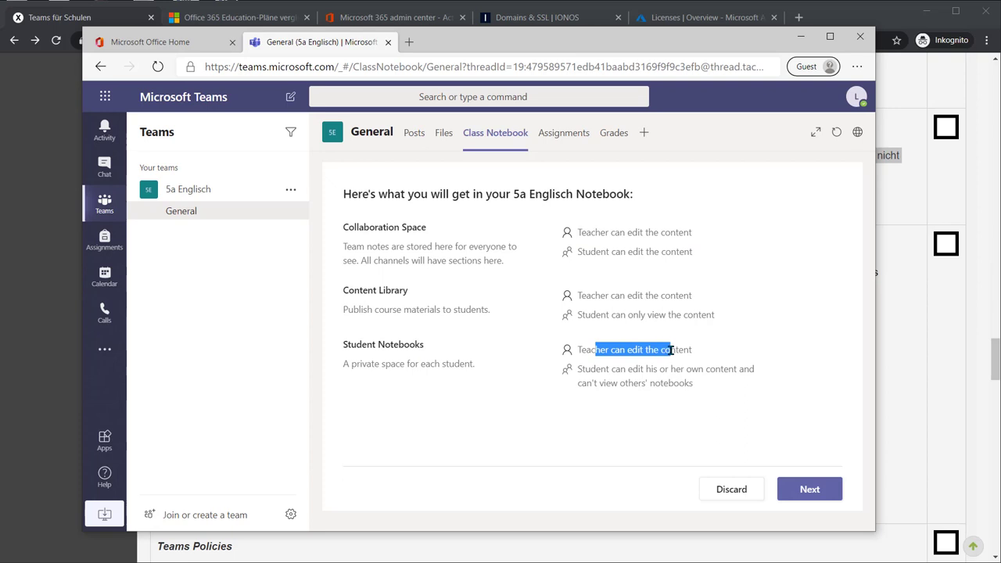
{"action": "left_click_drag", "start_coordinate": [609, 369], "coordinate": [634, 371]}
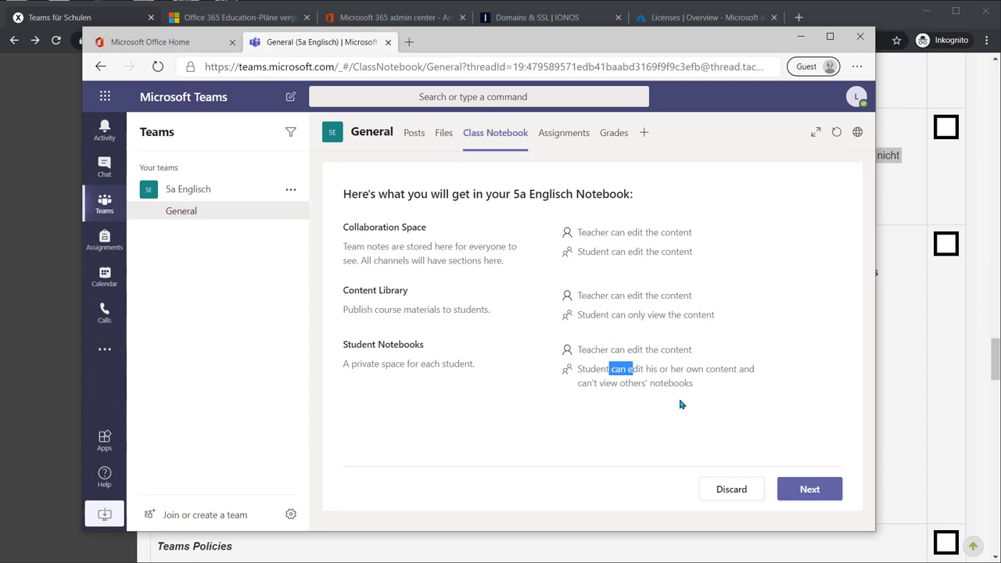
{"action": "left_click", "coordinate": [810, 489]}
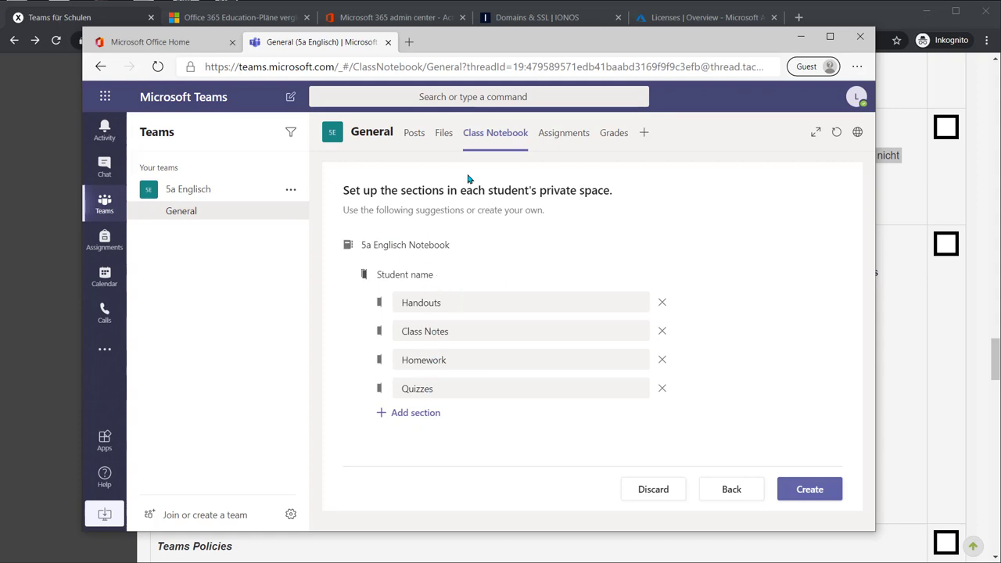
{"action": "left_click", "coordinate": [576, 136]}
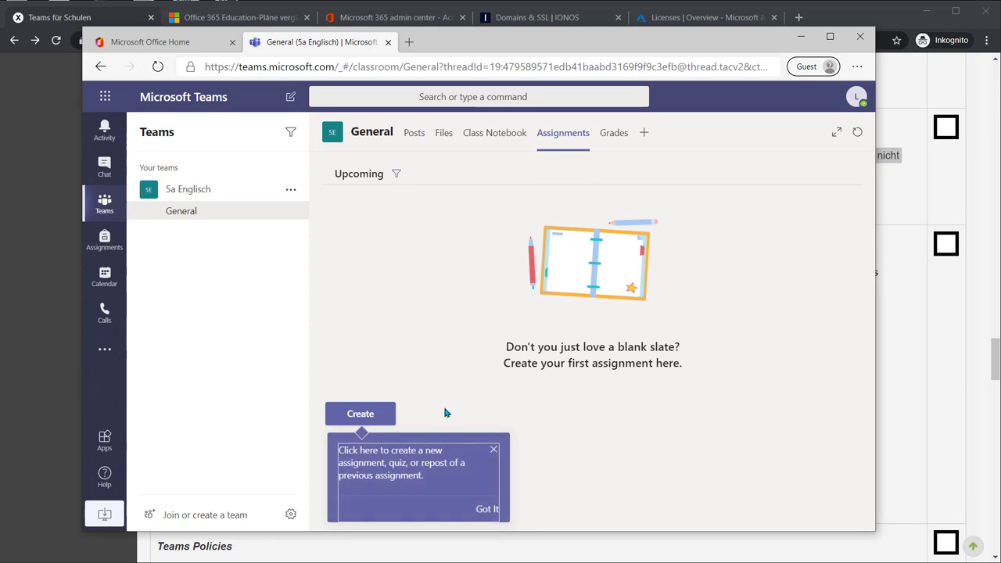
- Dismiss the create-assignment tip and minimize the Edge window with Teams
{"action": "left_click", "coordinate": [494, 451]}
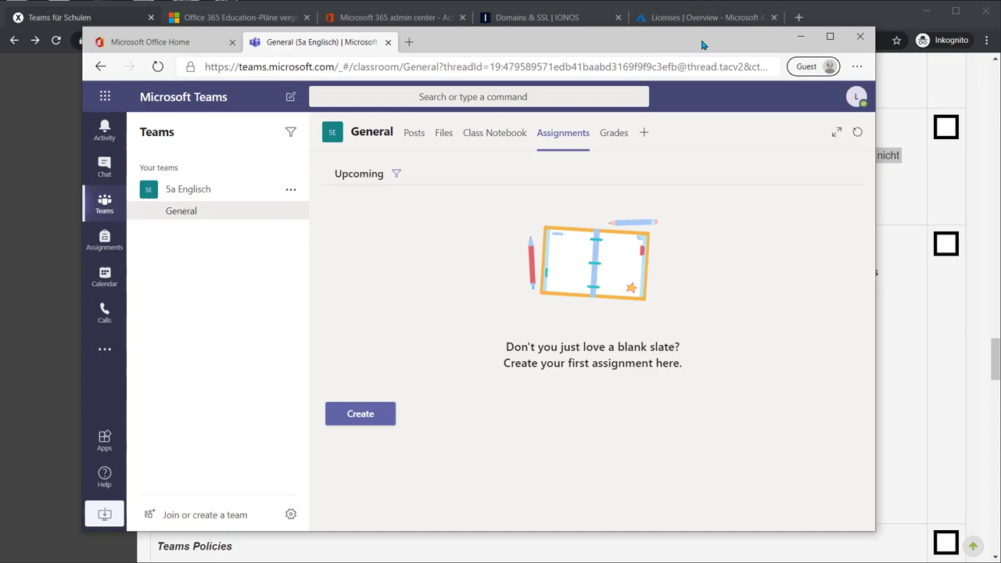
{"action": "key", "text": "super+Down"}
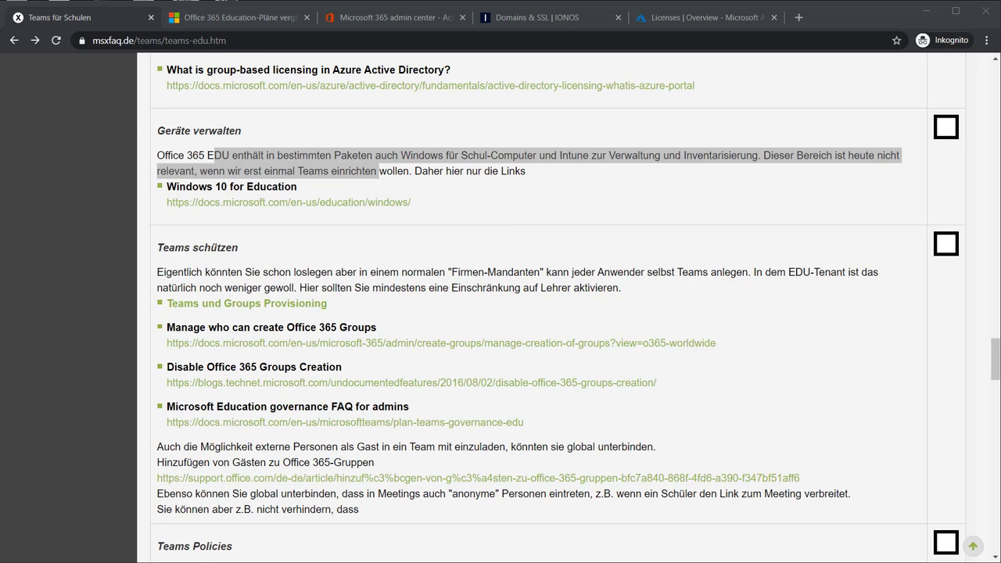
- Sign in to Microsoft 365 with the student's e-mail and password, declining to stay signed in
{"action": "key", "text": "alt+Tab"}
{"action": "type", "text": "msx"}
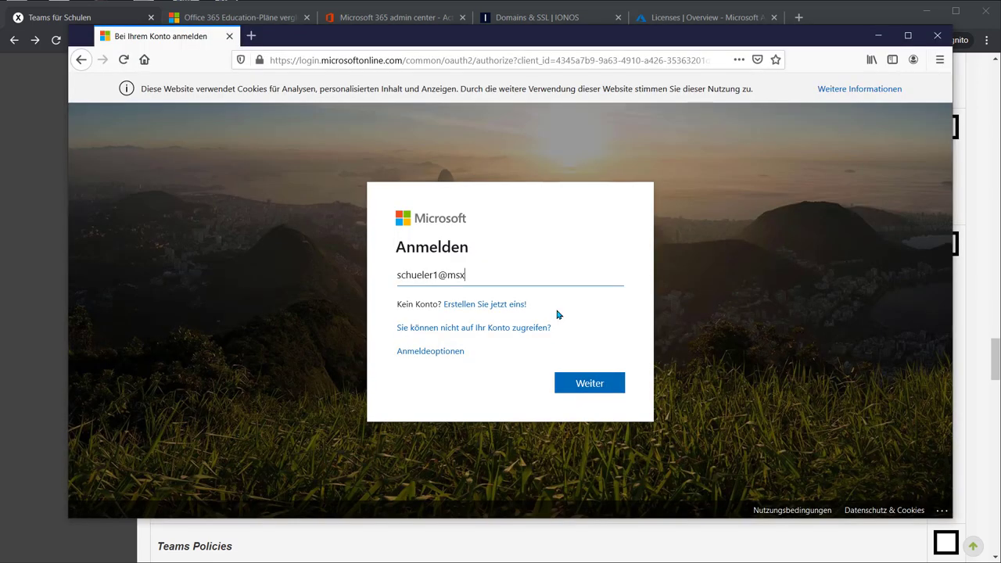
{"action": "type", "text": "faq.org"}
{"action": "key", "text": "Return"}
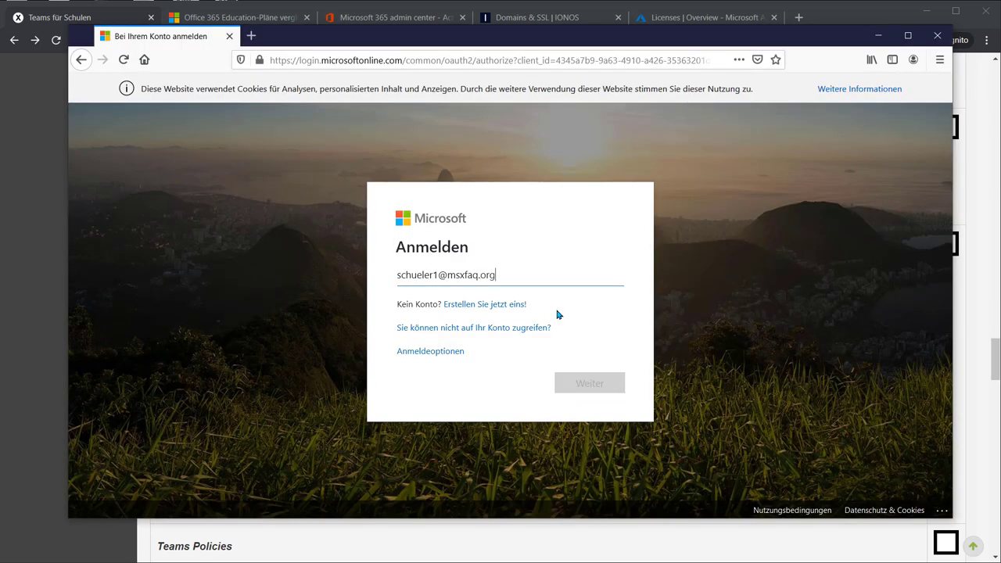
{"action": "type", "text": "***"}
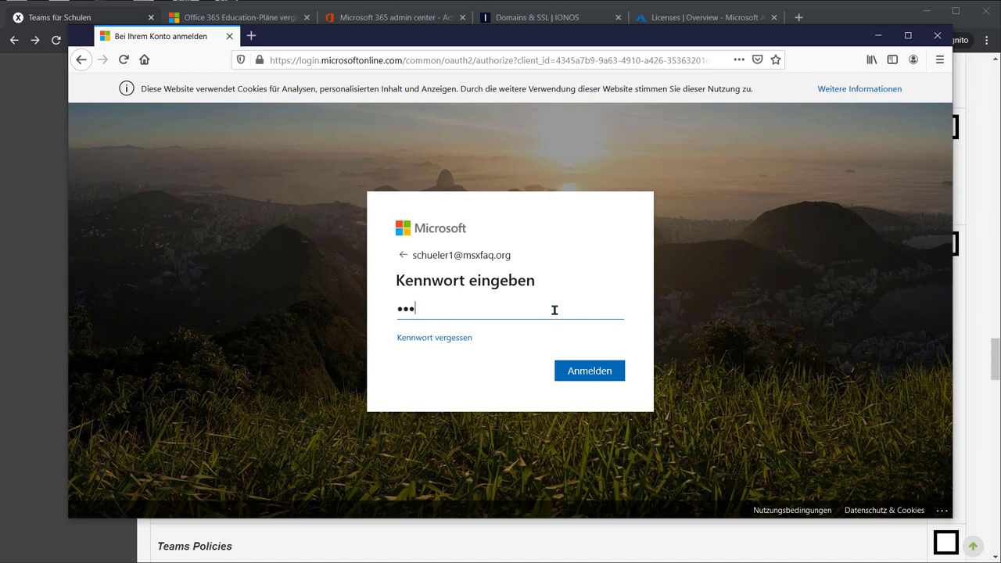
{"action": "key", "text": "Return"}
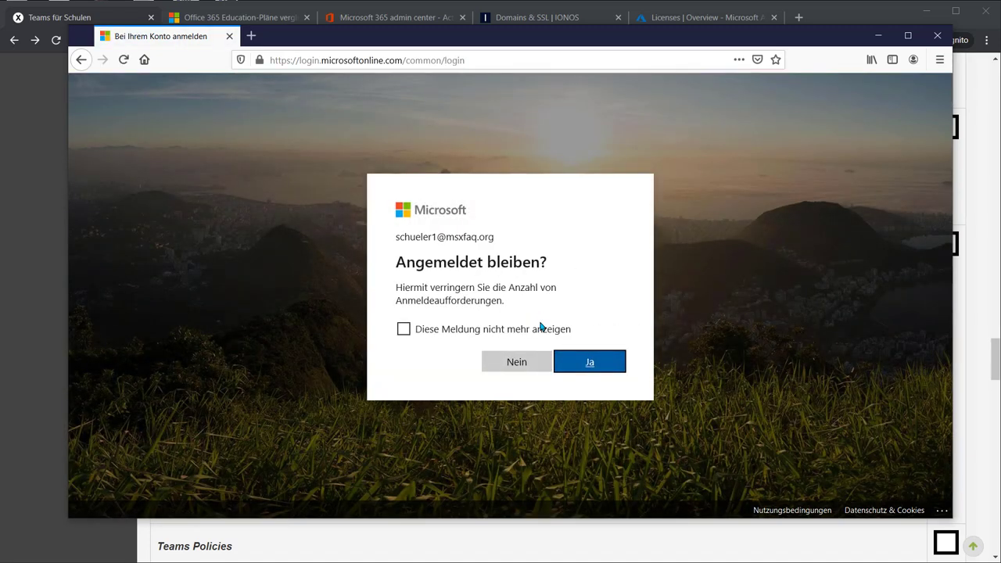
{"action": "left_click", "coordinate": [524, 365]}
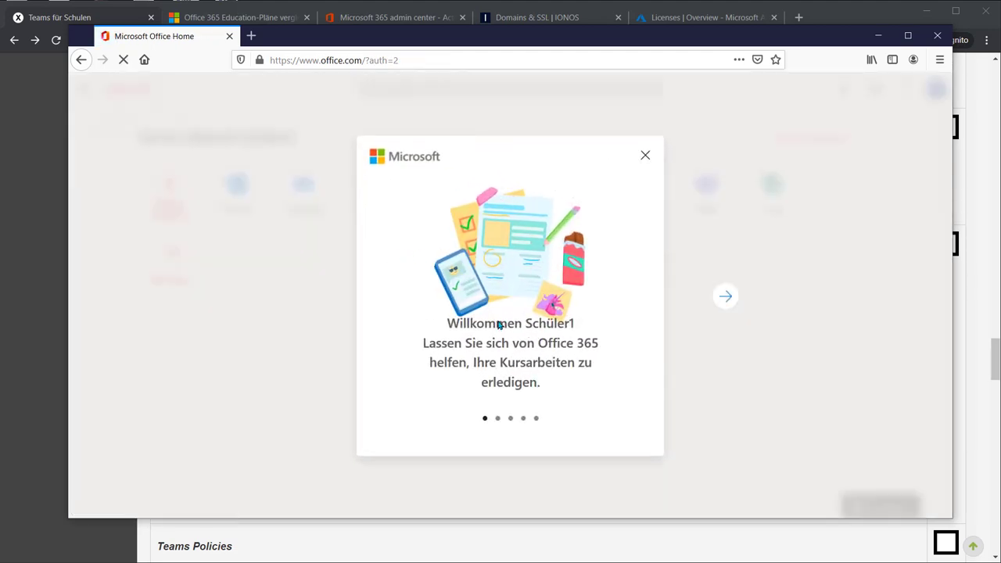
- Step through and close the Office 365 welcome slides, then start Teams from the Office home tile
{"action": "left_click", "coordinate": [722, 304]}
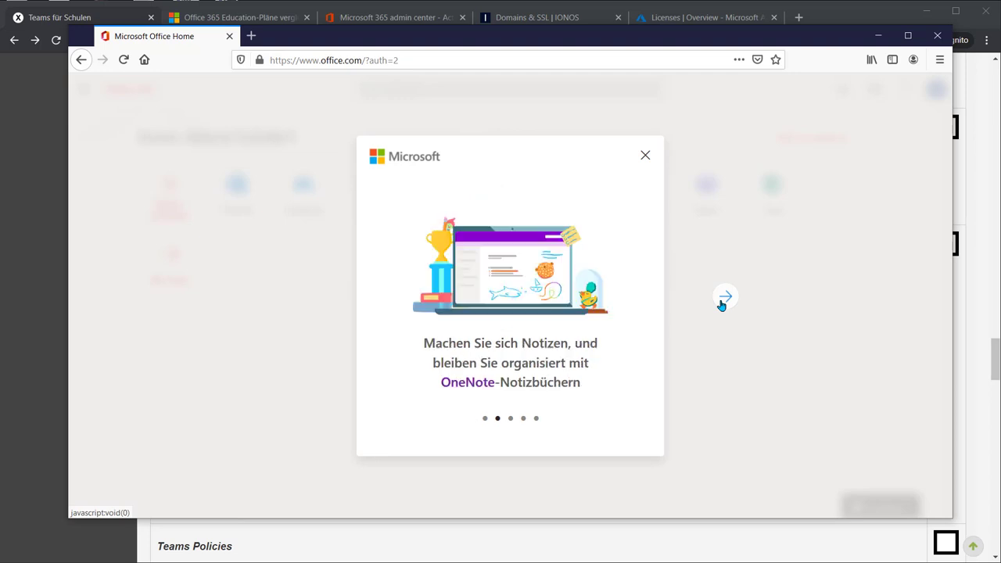
{"action": "left_click", "coordinate": [722, 303]}
{"action": "left_click", "coordinate": [721, 303]}
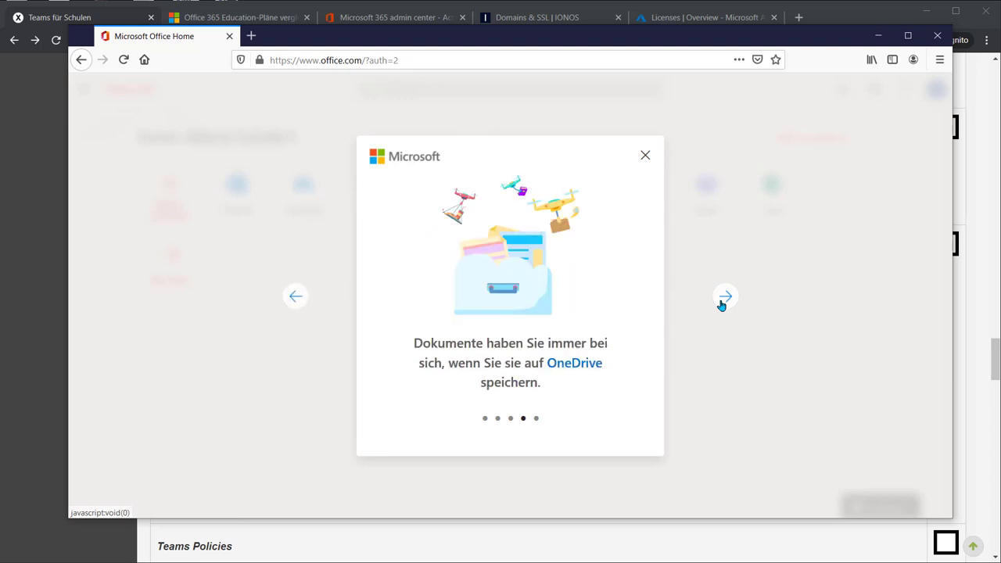
{"action": "left_click", "coordinate": [722, 303]}
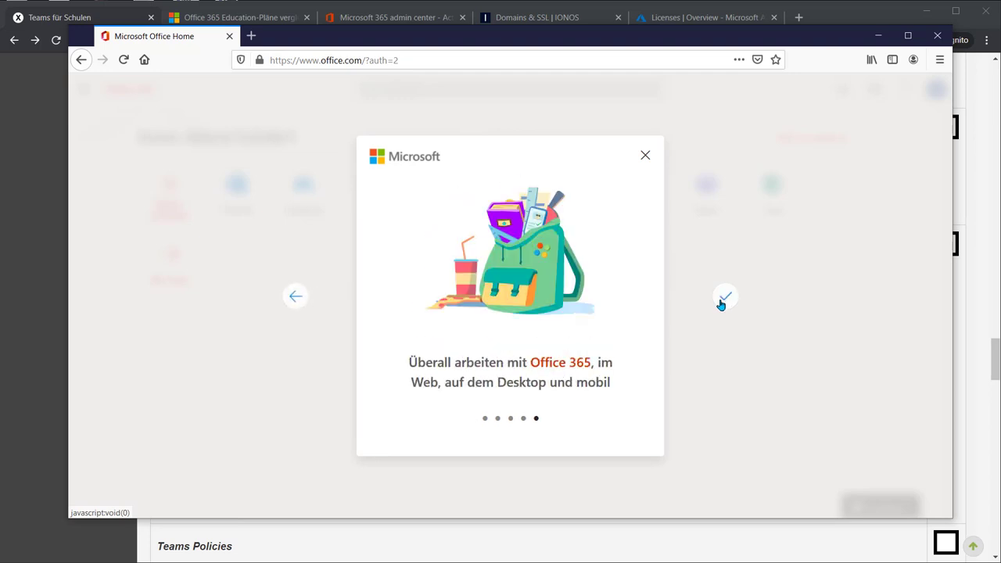
{"action": "left_click", "coordinate": [721, 301]}
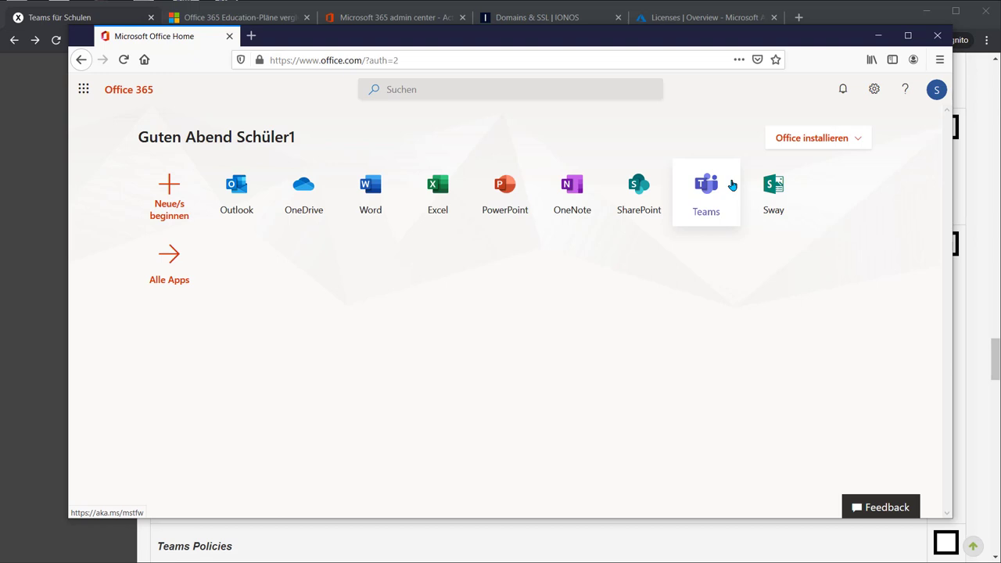
{"action": "left_click", "coordinate": [715, 194]}
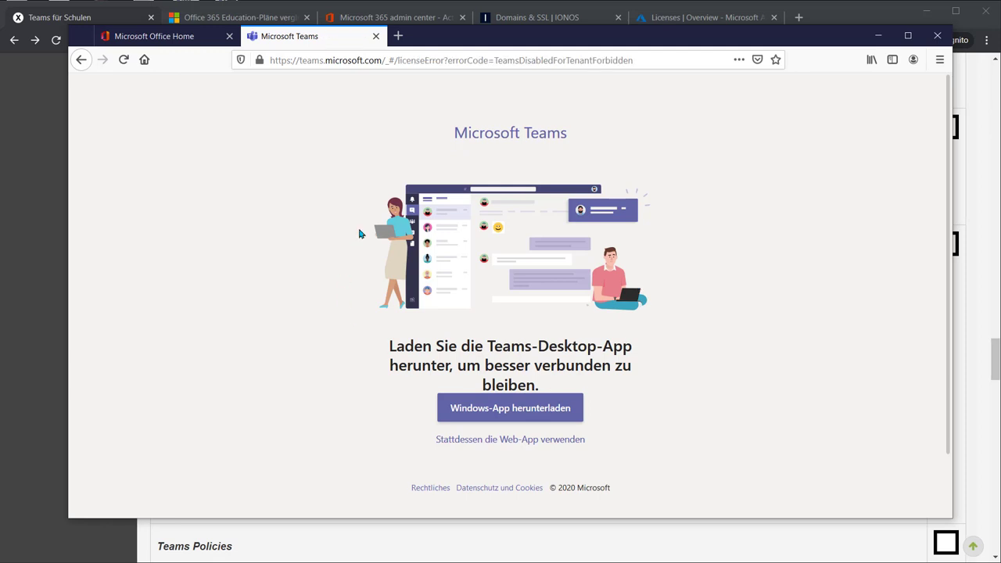
- Choose the Teams web app instead of the Windows download, then return to the admin center's Active users
{"action": "left_click", "coordinate": [493, 415]}
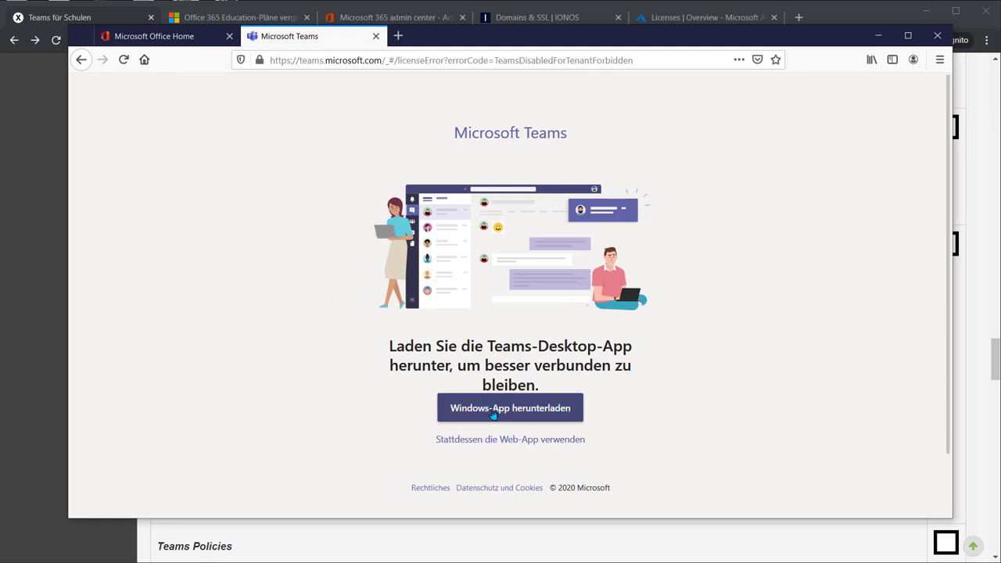
{"action": "left_click", "coordinate": [515, 440]}
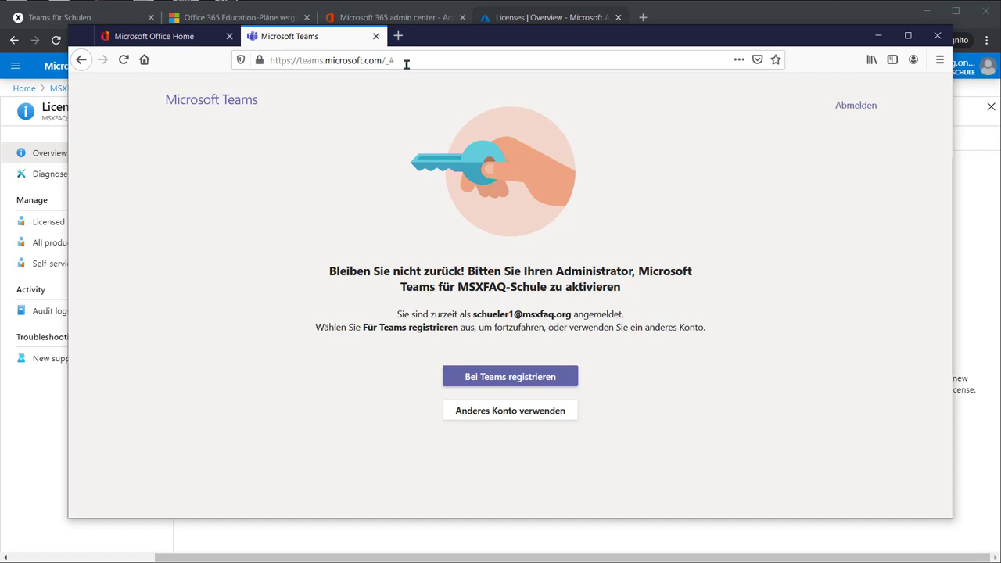
{"action": "left_click", "coordinate": [366, 17]}
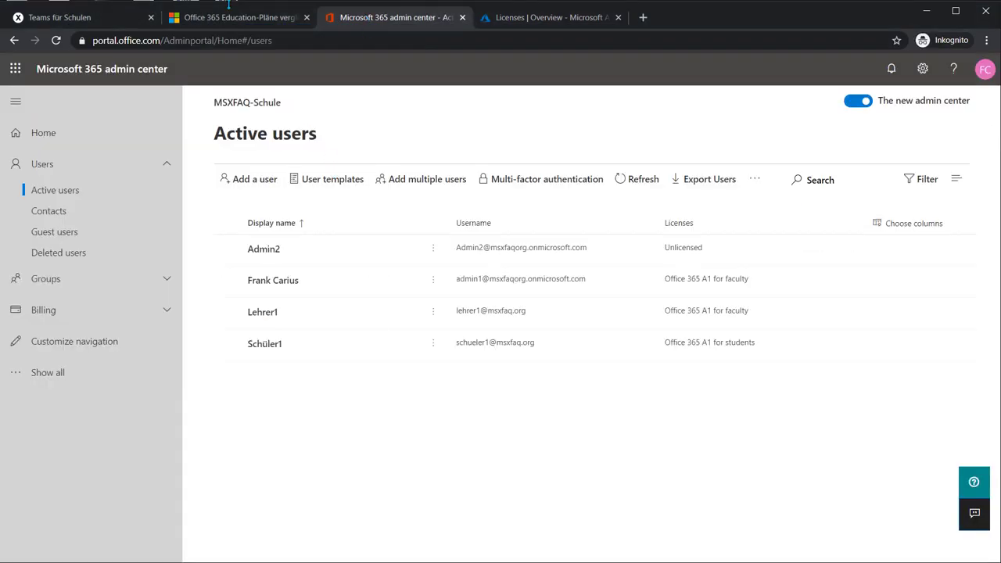
{"action": "key", "text": "ctrl+1"}
{"action": "scroll", "coordinate": [297, 254], "scroll_direction": "down", "scroll_amount": 2}
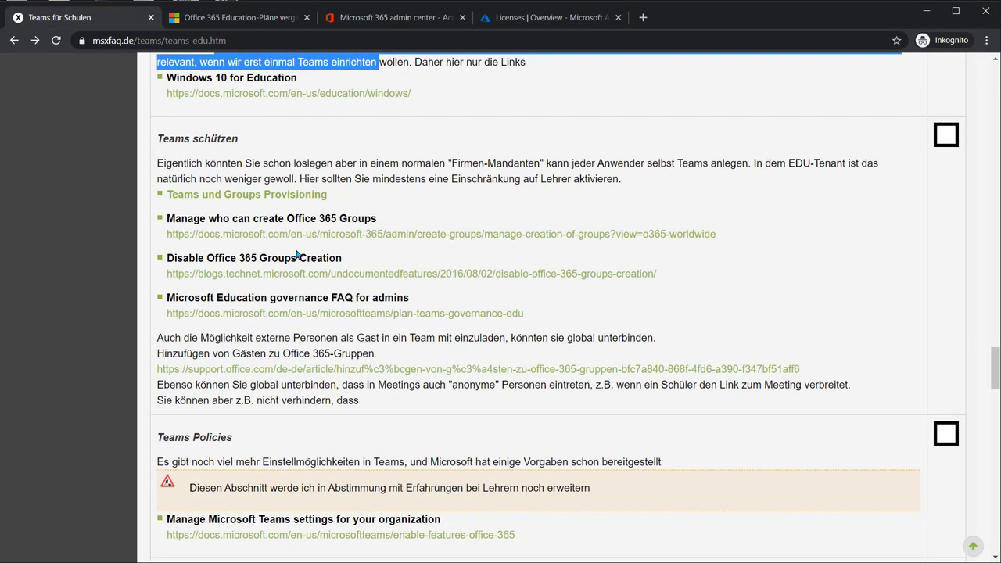
{"action": "left_click_drag", "start_coordinate": [168, 139], "coordinate": [235, 138]}
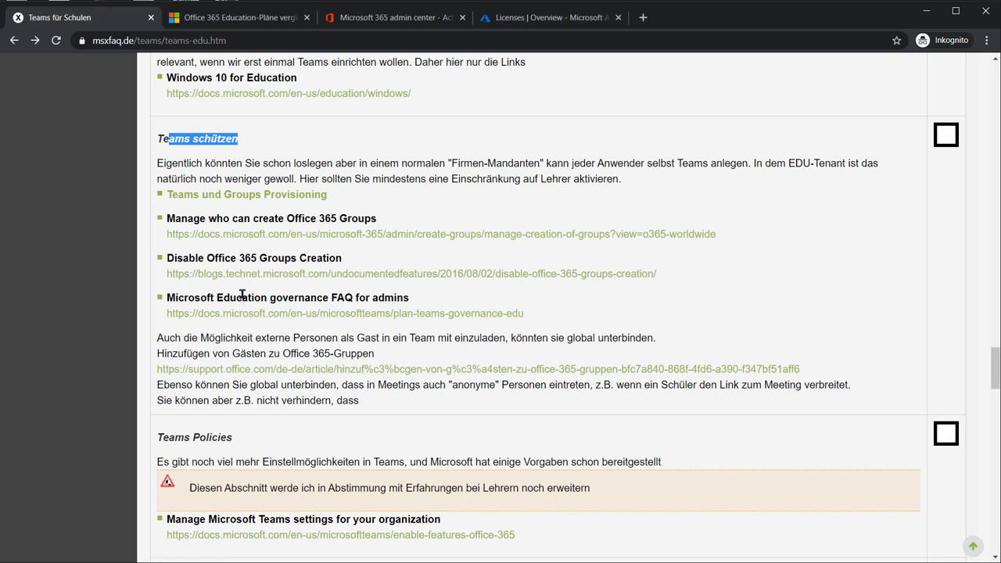
{"action": "scroll", "coordinate": [268, 286], "scroll_direction": "down", "scroll_amount": 3}
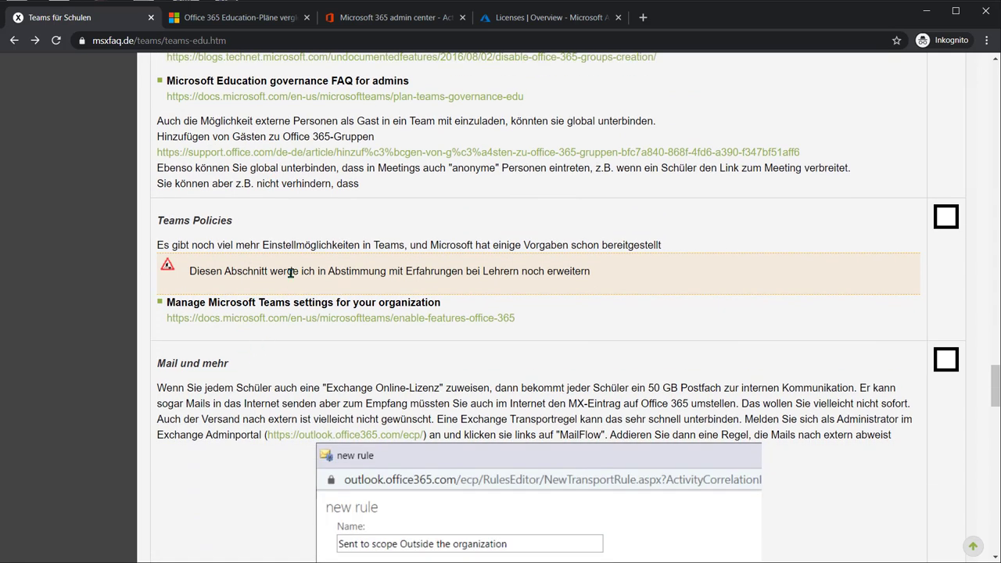
{"action": "left_click", "coordinate": [400, 17]}
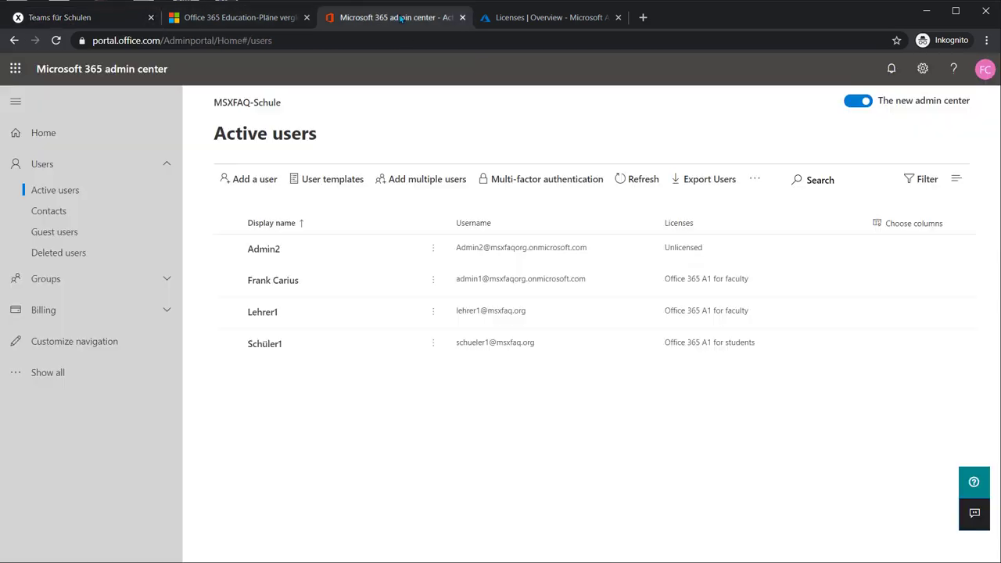
- Go to the Teams admin center and bring up its Users list
{"action": "left_click", "coordinate": [48, 373]}
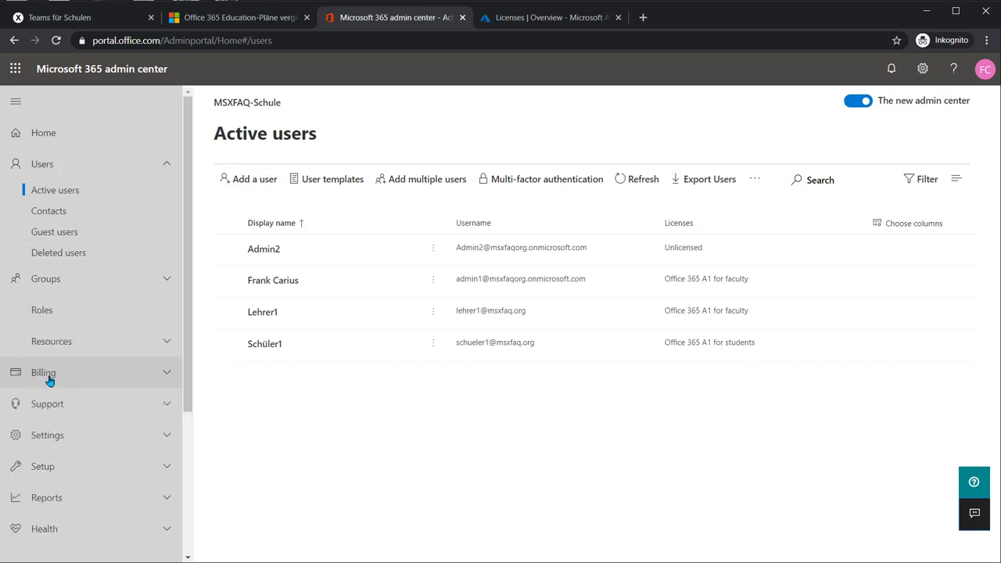
{"action": "scroll", "coordinate": [86, 320], "scroll_direction": "down", "scroll_amount": 3}
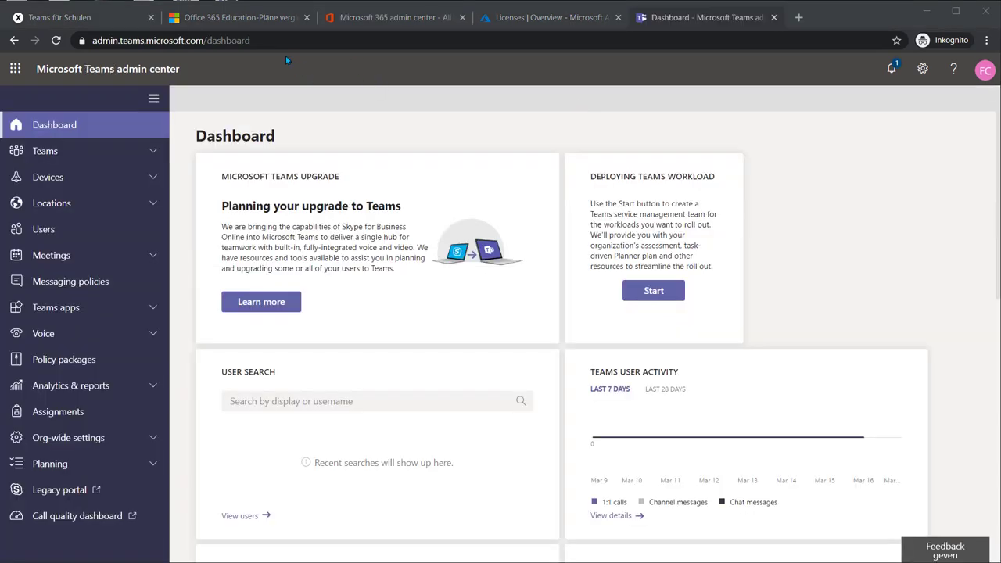
{"action": "left_click", "coordinate": [95, 40]}
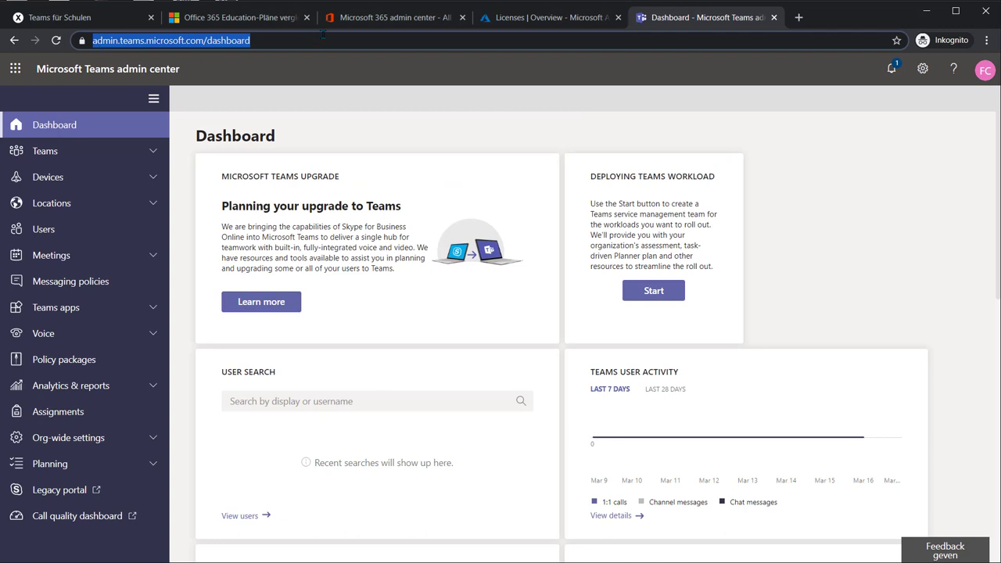
{"action": "left_click", "coordinate": [66, 229]}
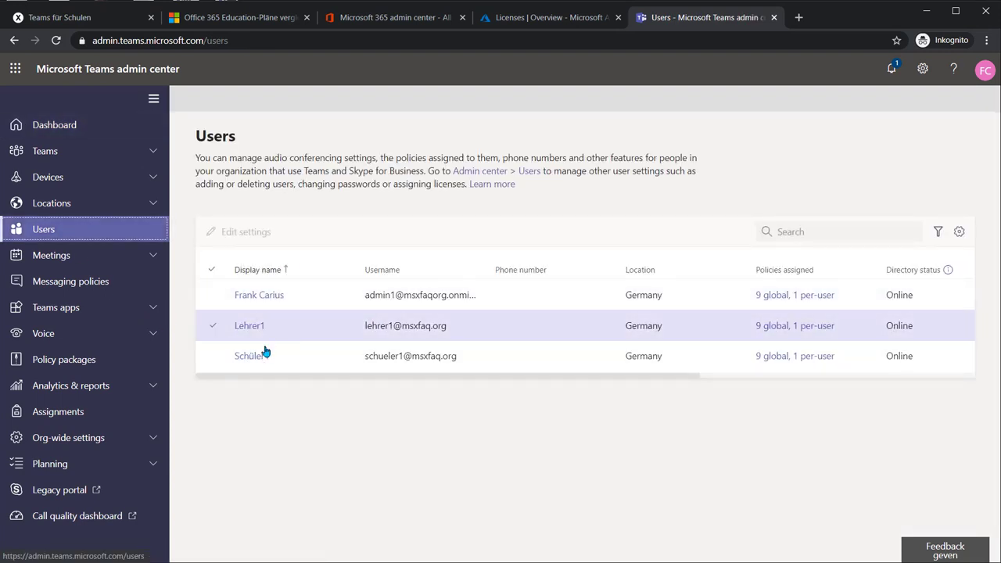
- Select and deselect the first user, then show Manage teams listing 5a Englisch
{"action": "left_click", "coordinate": [288, 295]}
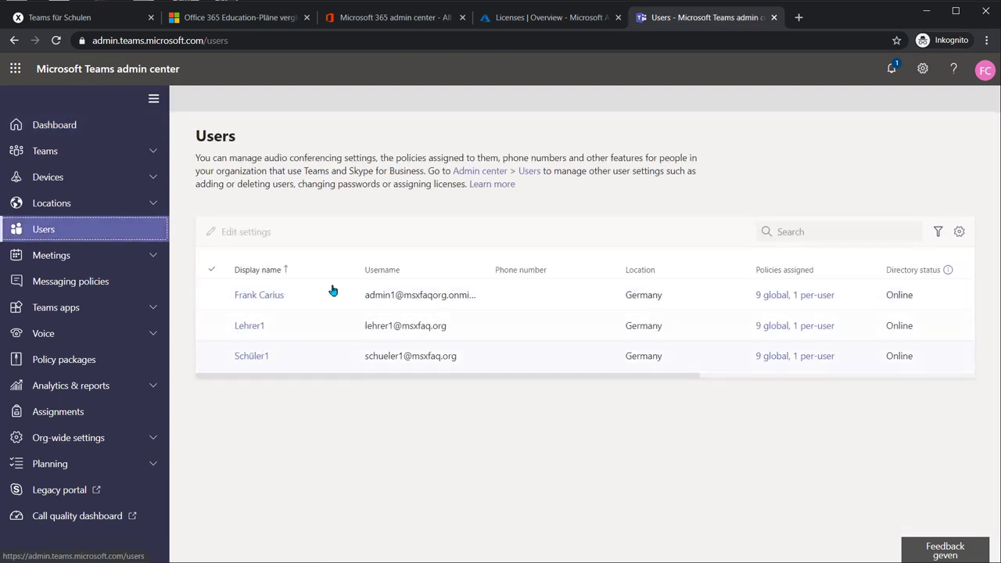
{"action": "left_click", "coordinate": [374, 294]}
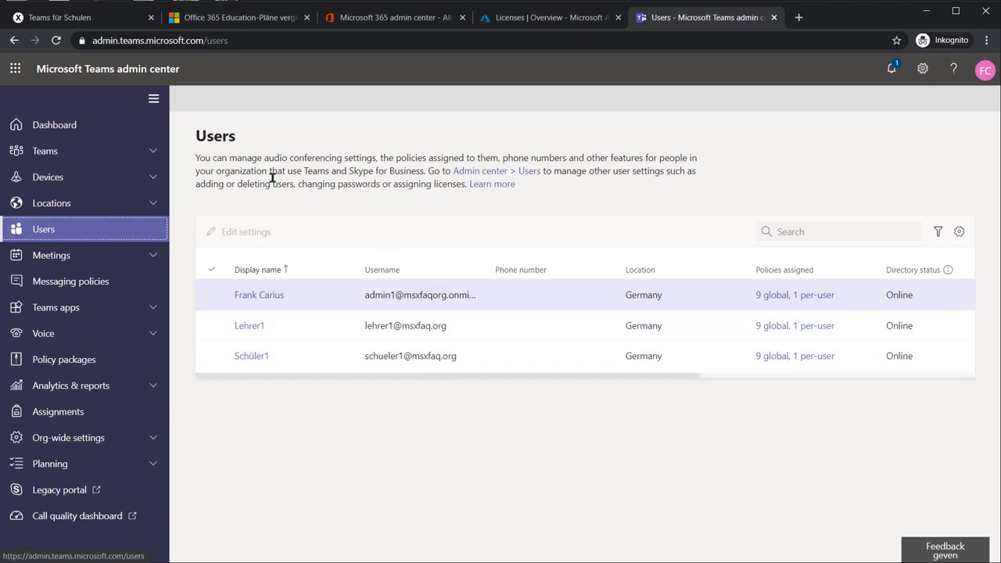
{"action": "left_click", "coordinate": [121, 156]}
{"action": "left_click", "coordinate": [78, 177]}
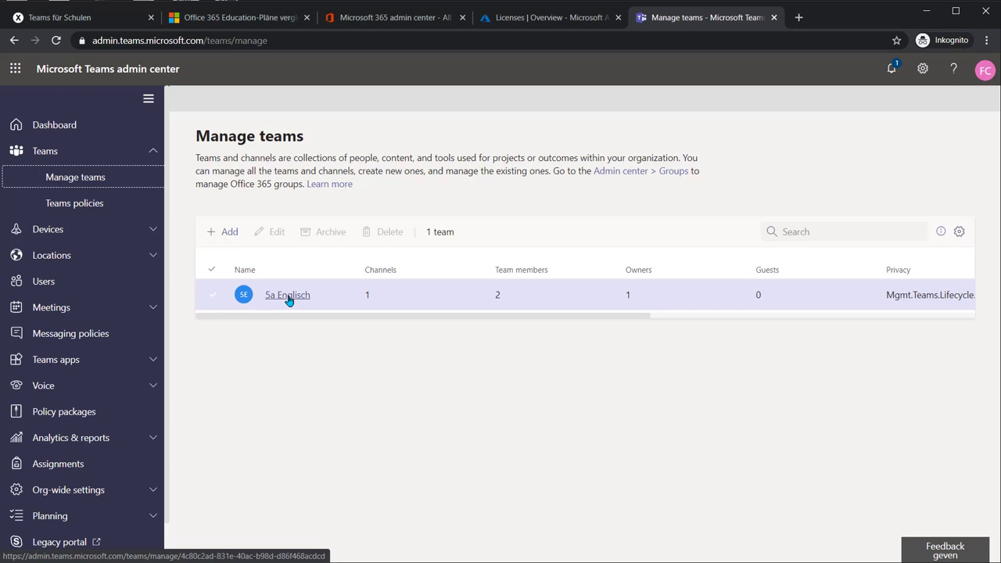
- Inspect the 5a Englisch team members and the student's role options without changing anything
{"action": "left_click", "coordinate": [288, 298]}
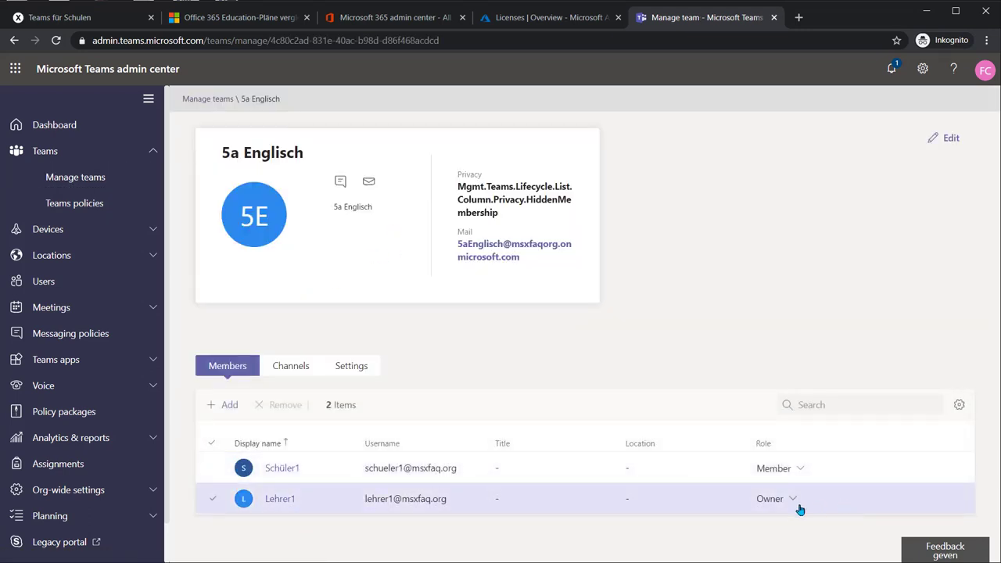
{"action": "left_click", "coordinate": [799, 469]}
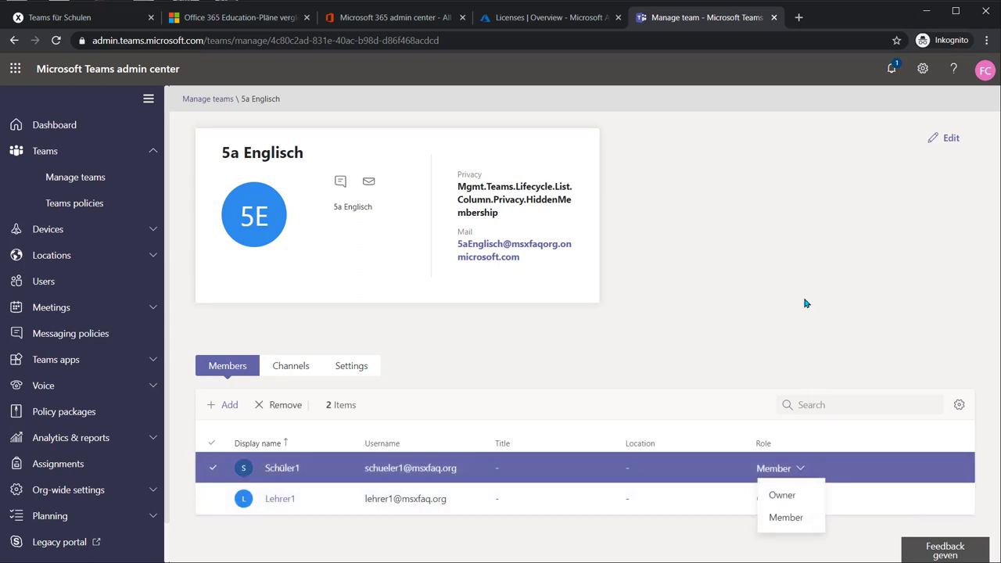
{"action": "left_click", "coordinate": [742, 315]}
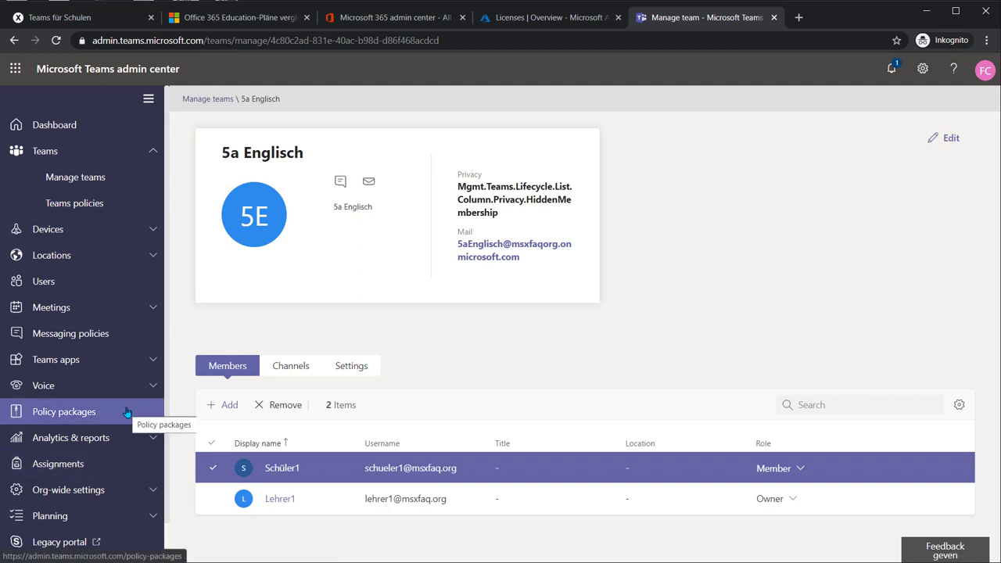
{"action": "left_click", "coordinate": [66, 413]}
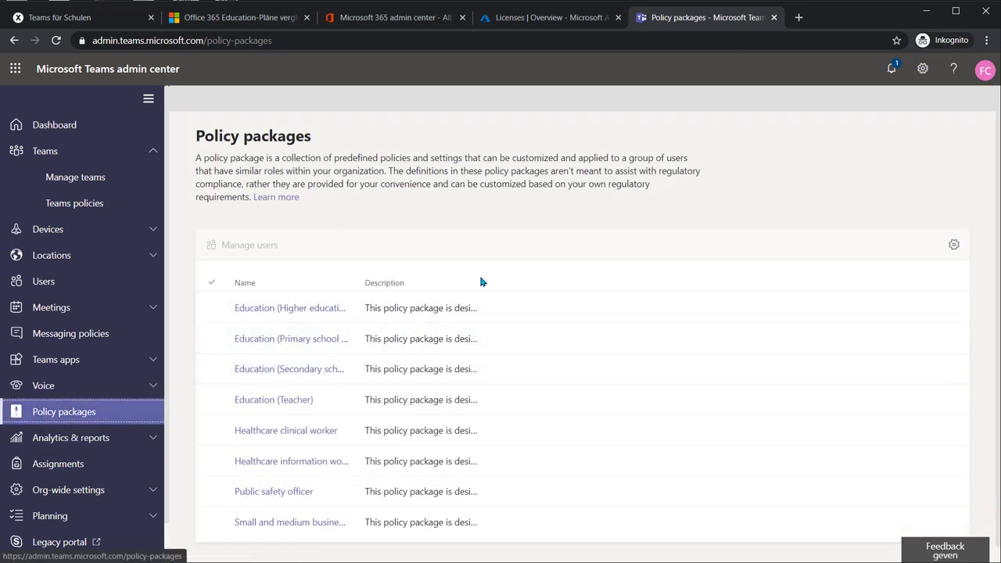
- Widen the Description column and view the Education (Primary school student) package's five Education_PrimaryStudent policies
{"action": "double_click", "coordinate": [487, 279]}
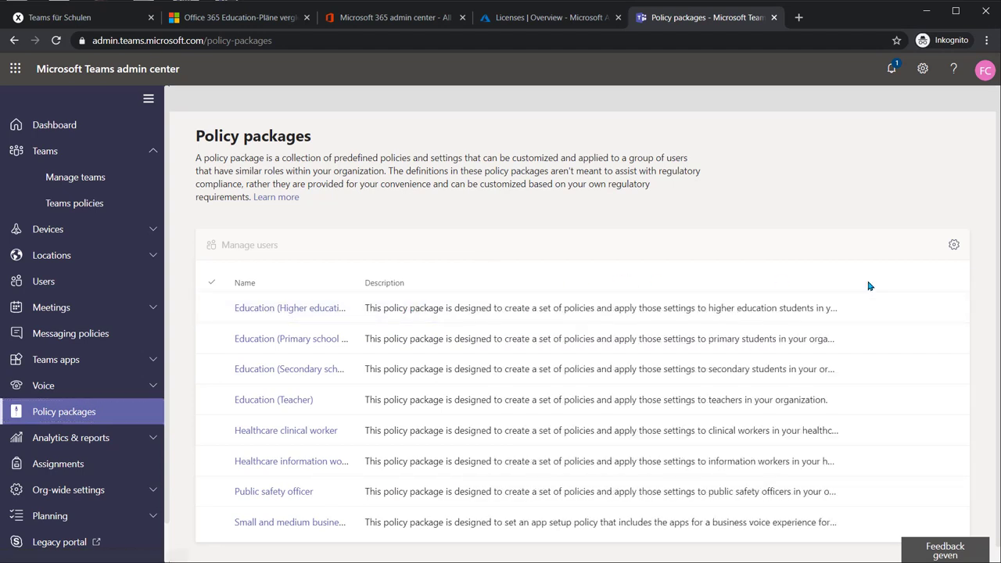
{"action": "scroll", "coordinate": [509, 332], "scroll_direction": "down", "scroll_amount": 1}
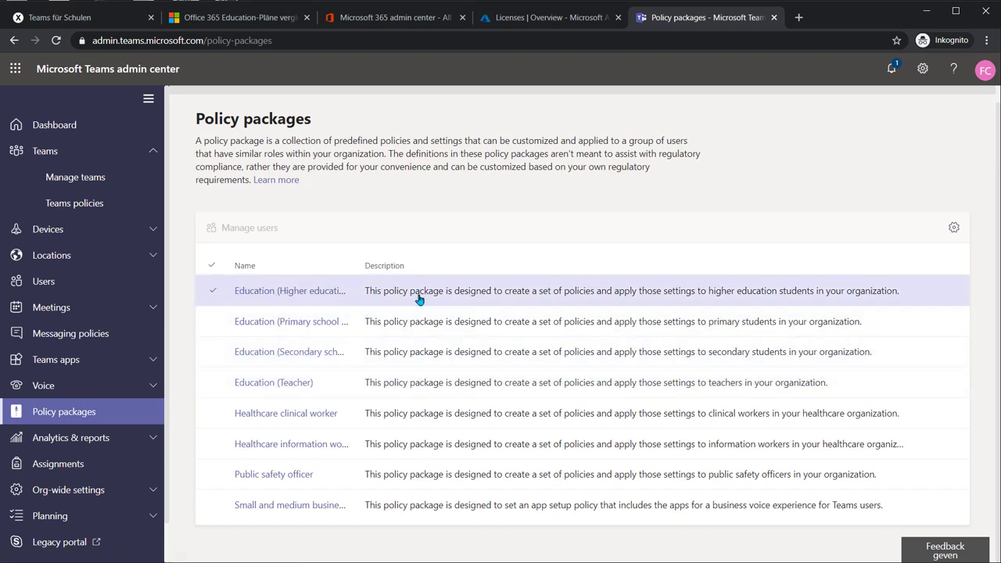
{"action": "left_click", "coordinate": [277, 323]}
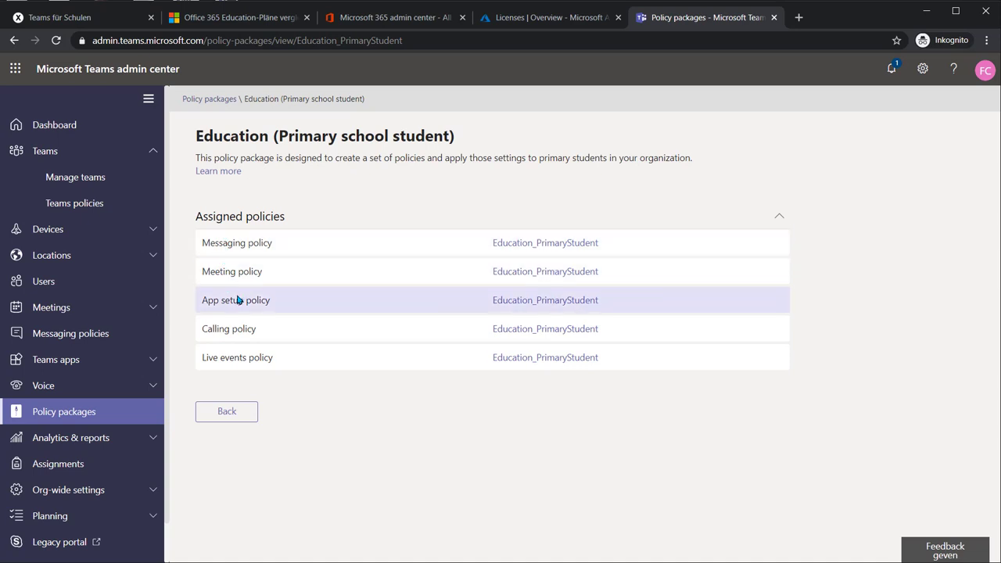
{"action": "left_click", "coordinate": [134, 311]}
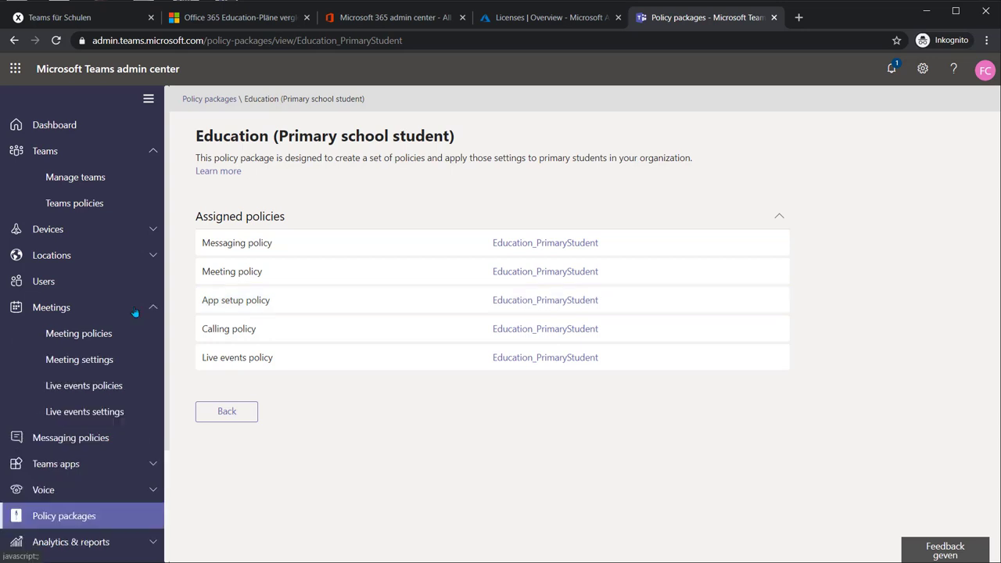
- Look through the Global meeting policy's General, Audio & video, Content sharing and Participants & guests settings
{"action": "left_click", "coordinate": [94, 341]}
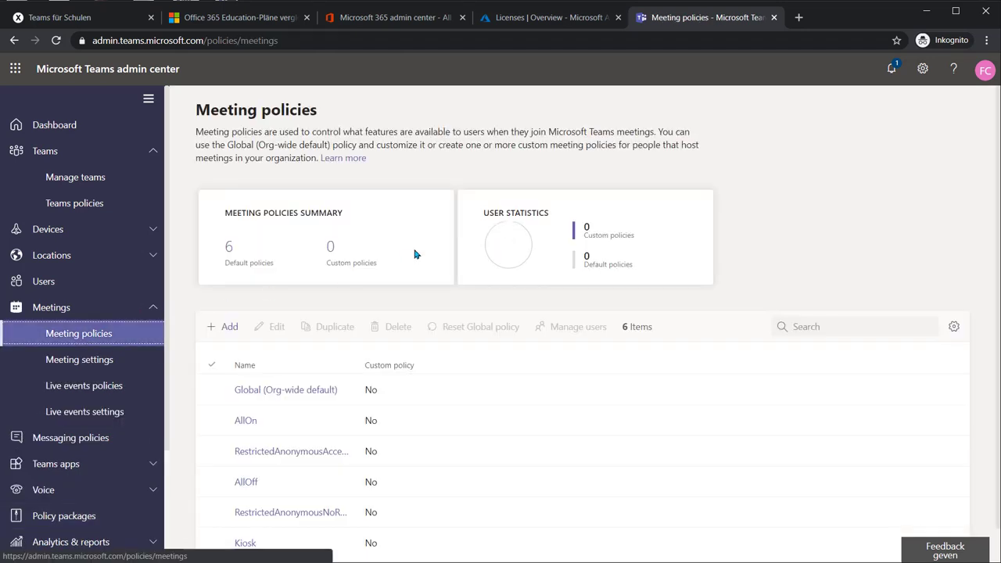
{"action": "scroll", "coordinate": [415, 255], "scroll_direction": "down", "scroll_amount": 1}
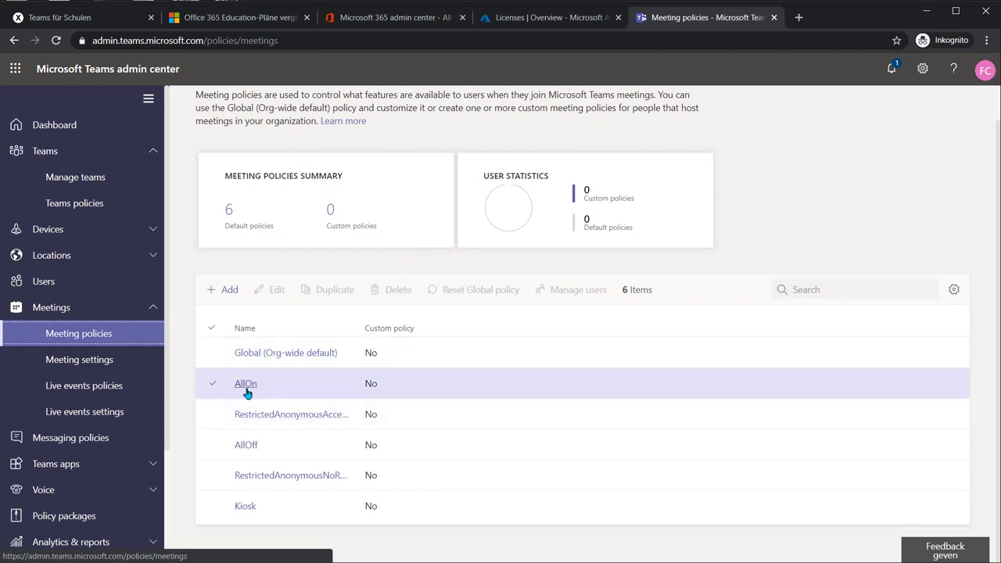
{"action": "left_click", "coordinate": [264, 356]}
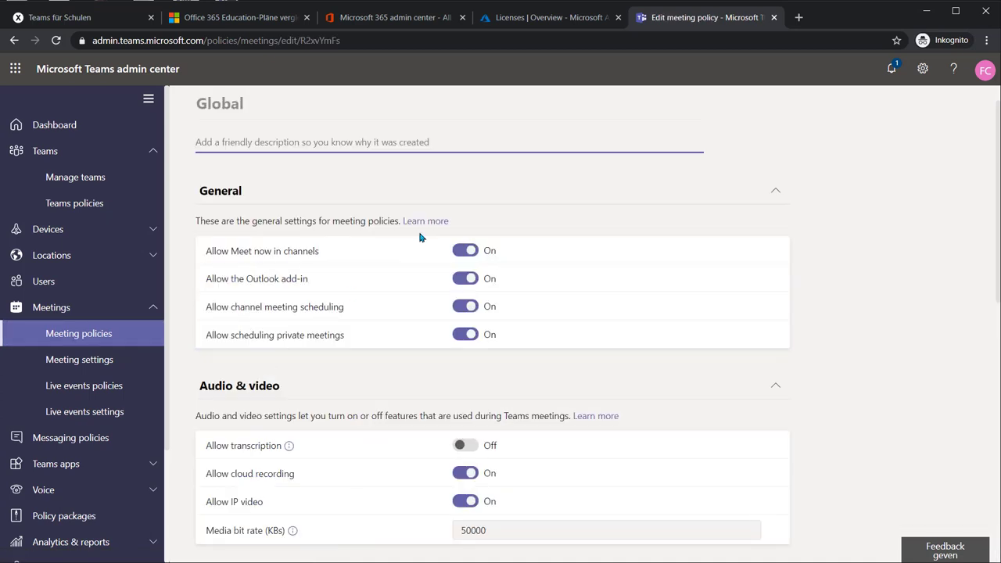
{"action": "scroll", "coordinate": [364, 338], "scroll_direction": "down", "scroll_amount": 4}
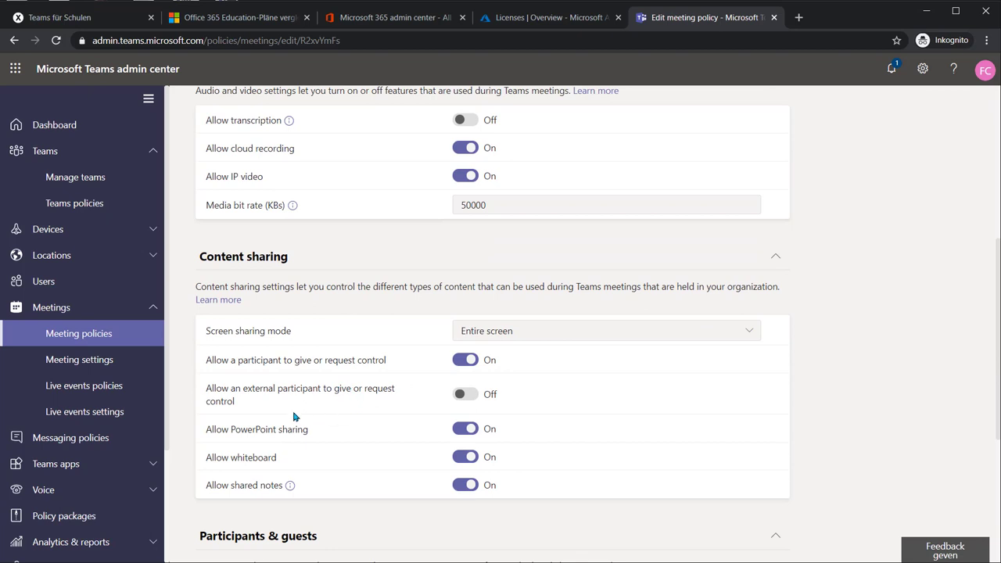
{"action": "scroll", "coordinate": [294, 421], "scroll_direction": "down", "scroll_amount": 1}
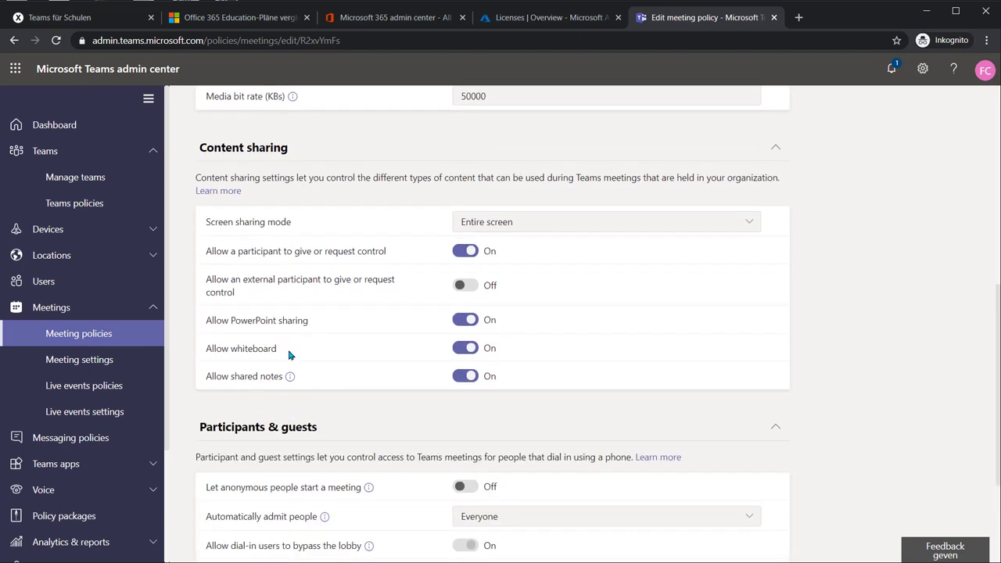
{"action": "scroll", "coordinate": [316, 440], "scroll_direction": "down", "scroll_amount": 1}
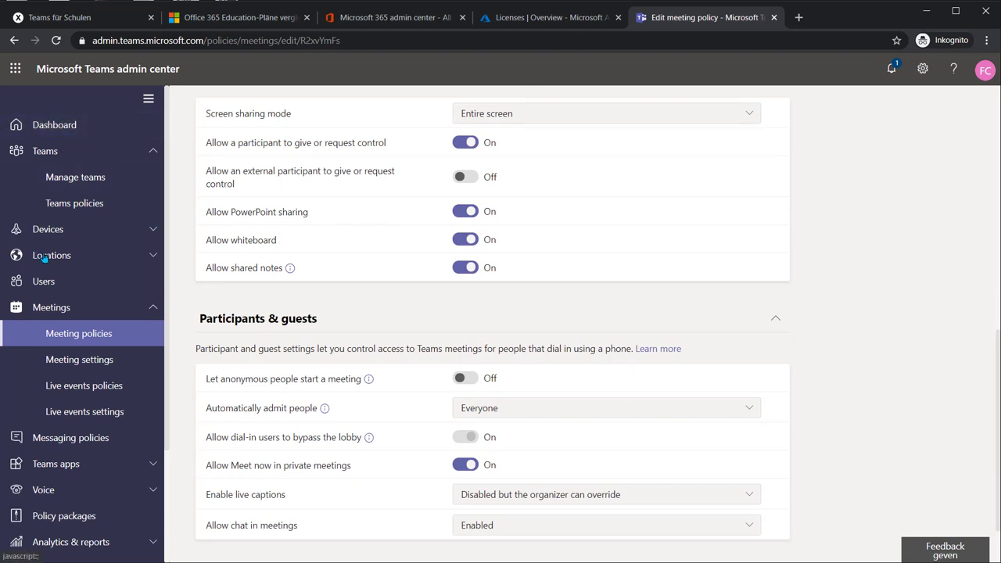
{"action": "left_click", "coordinate": [91, 280]}
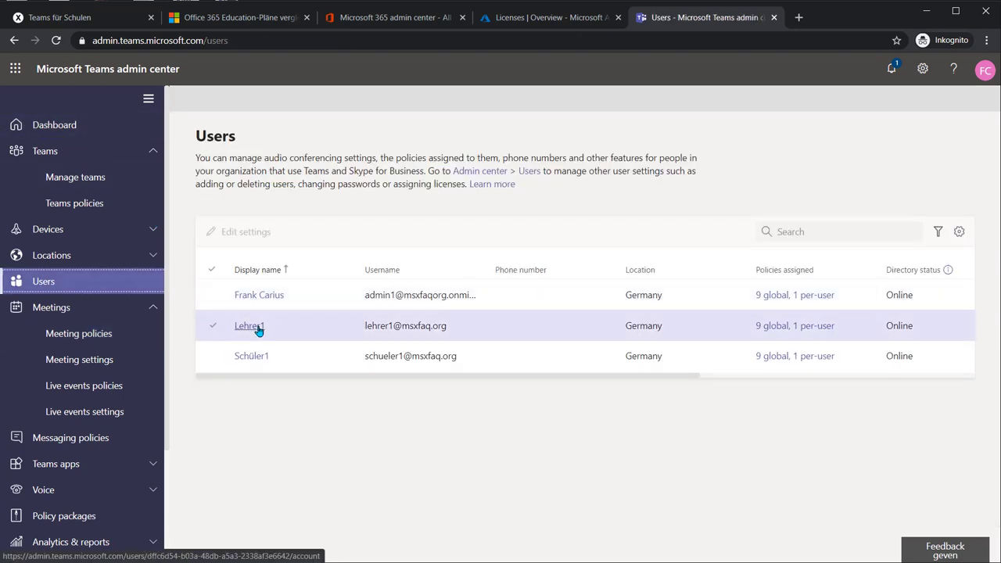
- Review the policies assigned to the teacher account on its Policies tab
{"action": "left_click", "coordinate": [253, 328]}
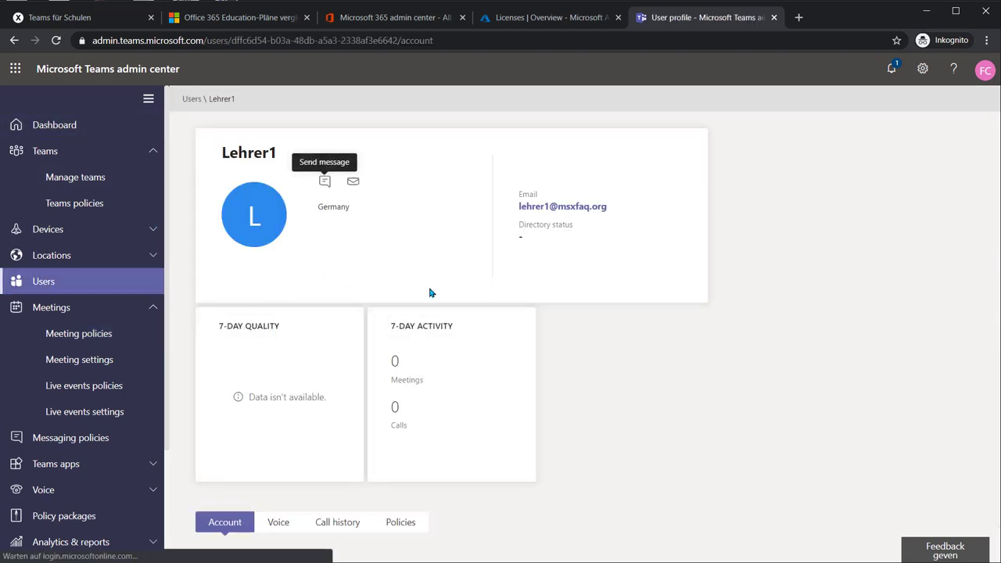
{"action": "left_click", "coordinate": [398, 521]}
{"action": "scroll", "coordinate": [451, 304], "scroll_direction": "down", "scroll_amount": 1}
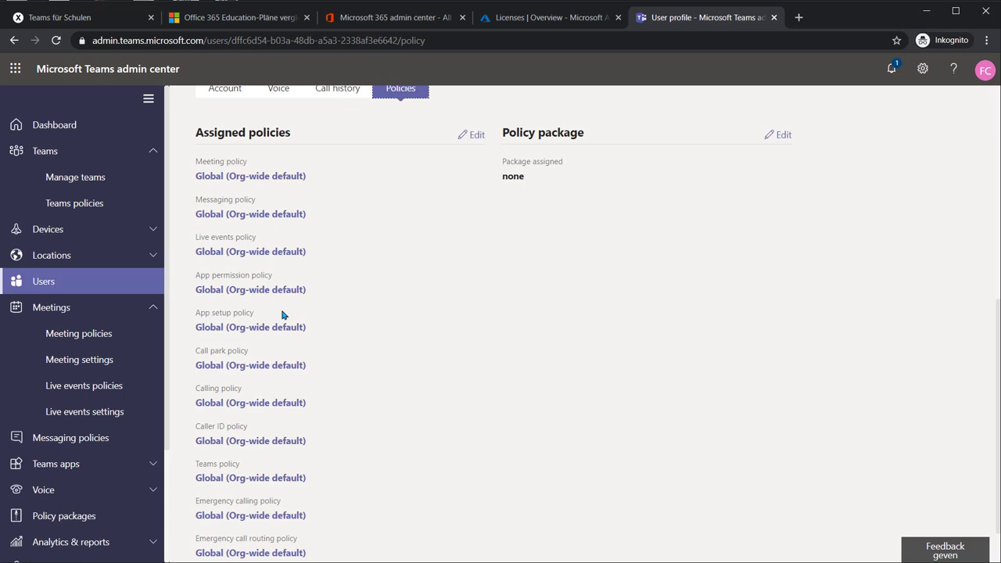
{"action": "scroll", "coordinate": [284, 505], "scroll_direction": "down", "scroll_amount": 2}
{"action": "scroll", "coordinate": [284, 505], "scroll_direction": "up", "scroll_amount": 8}
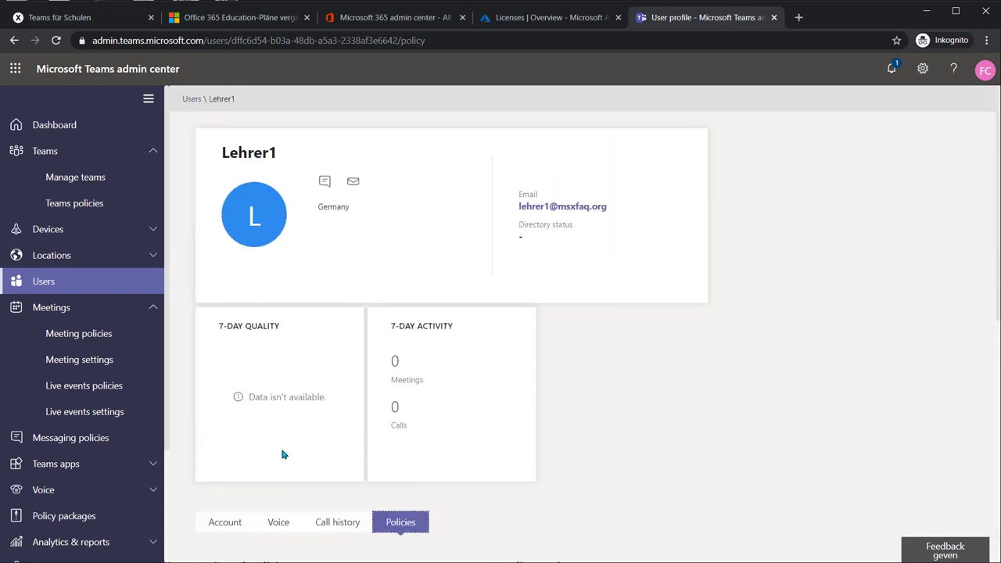
{"action": "left_click", "coordinate": [126, 274]}
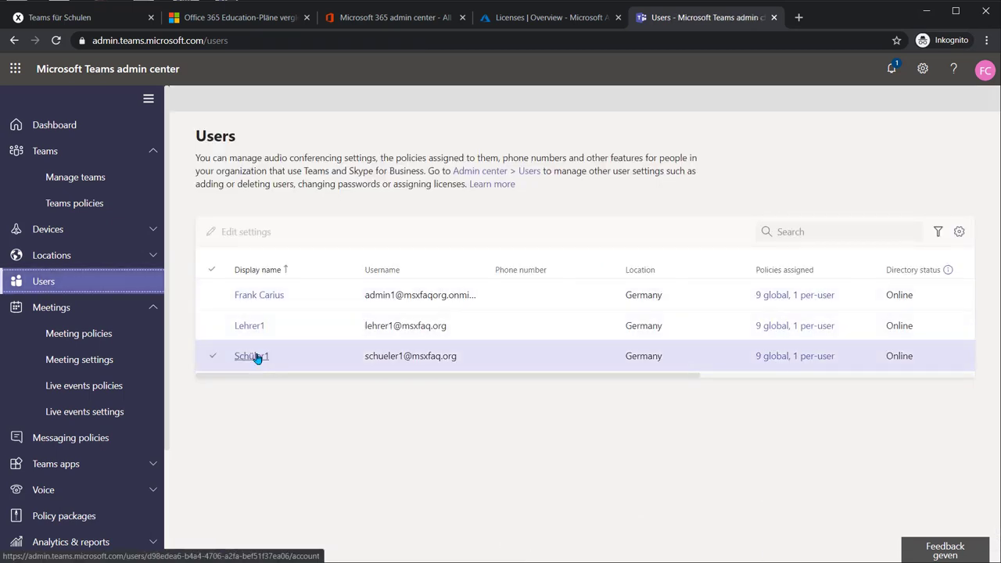
- Review the student account's Policies tab, all set to Global (Org-wide default)
{"action": "left_click", "coordinate": [256, 355]}
{"action": "left_click", "coordinate": [400, 522]}
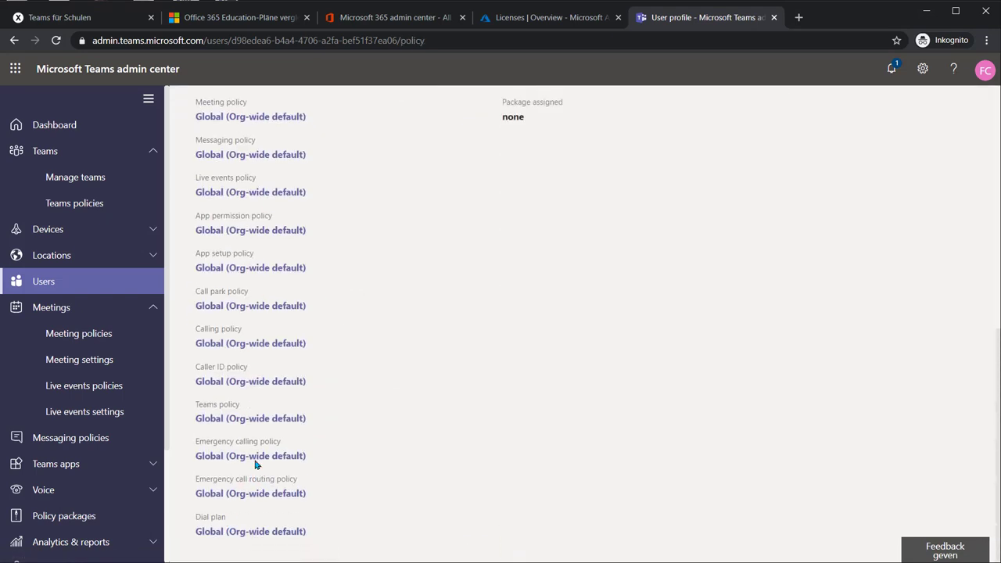
{"action": "scroll", "coordinate": [172, 326], "scroll_direction": "up", "scroll_amount": 6}
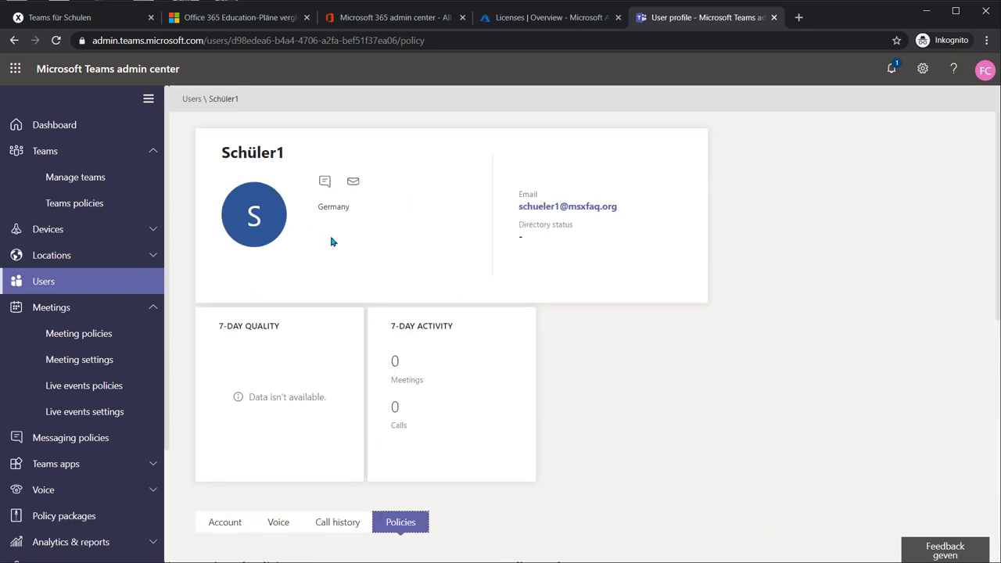
{"action": "scroll", "coordinate": [362, 266], "scroll_direction": "down", "scroll_amount": 1}
{"action": "scroll", "coordinate": [362, 266], "scroll_direction": "down", "scroll_amount": 2}
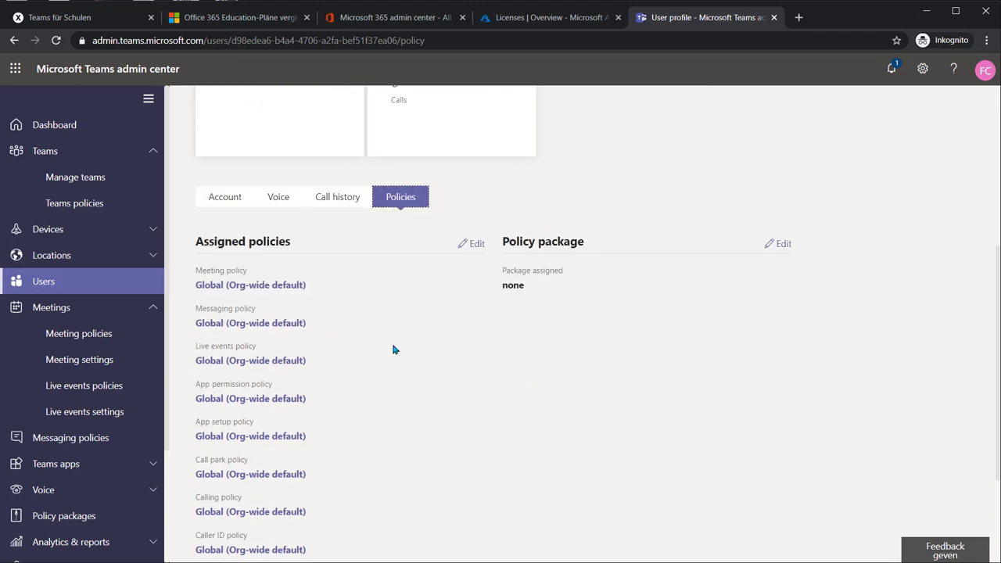
- Edit the student's assigned policies, look at the app permission policy choices, and cancel unchanged
{"action": "left_click", "coordinate": [472, 248]}
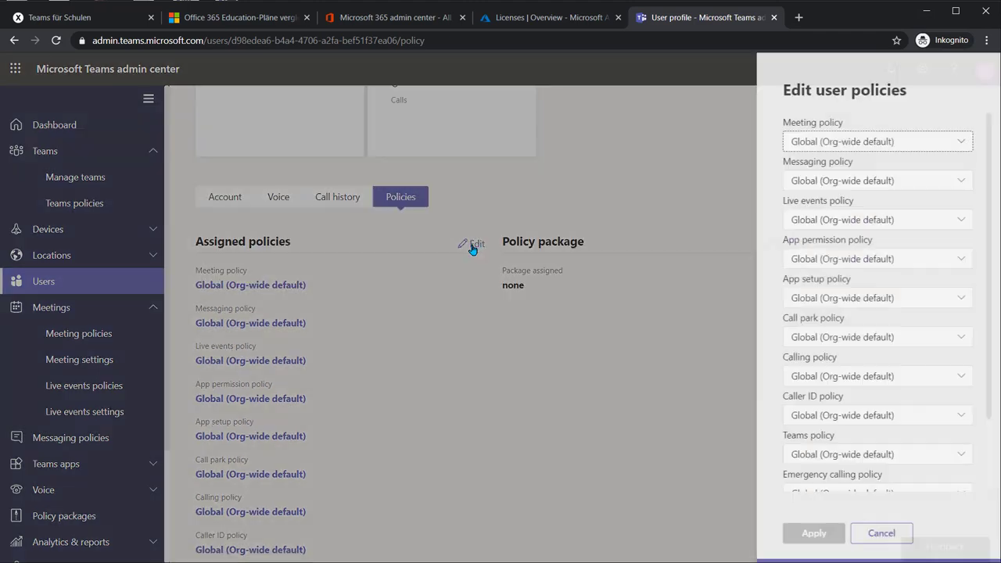
{"action": "left_click", "coordinate": [852, 259]}
{"action": "left_click", "coordinate": [852, 259]}
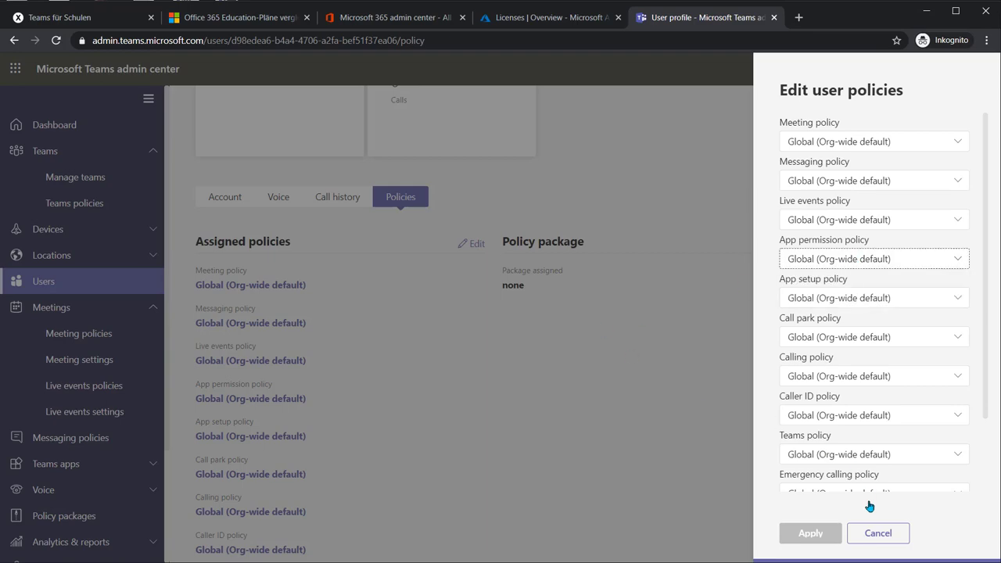
{"action": "left_click", "coordinate": [877, 532]}
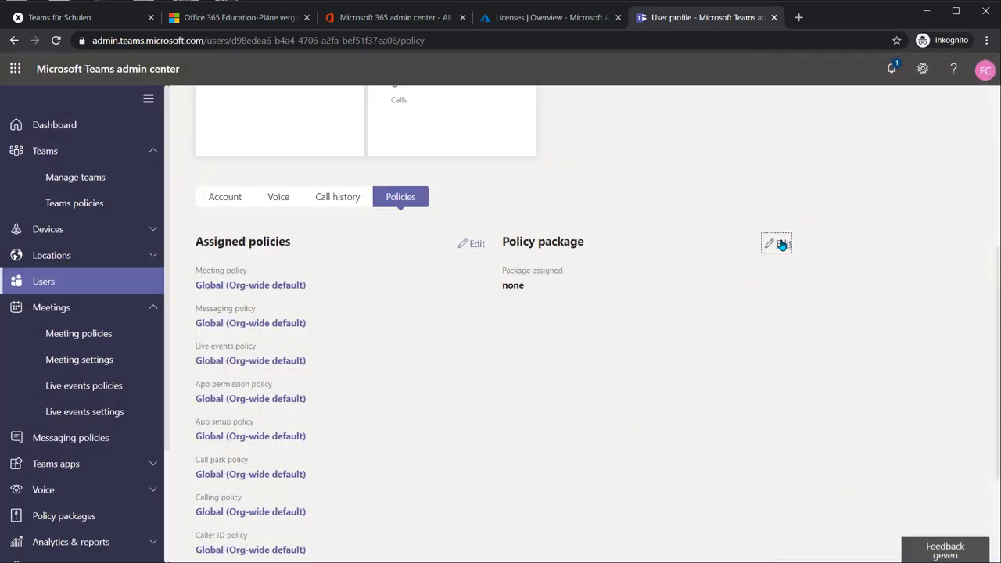
- Browse policy packages for the student, cancel and discard the assignment, and return to the msxfaq.de article
{"action": "left_click", "coordinate": [778, 242]}
{"action": "left_click", "coordinate": [868, 144]}
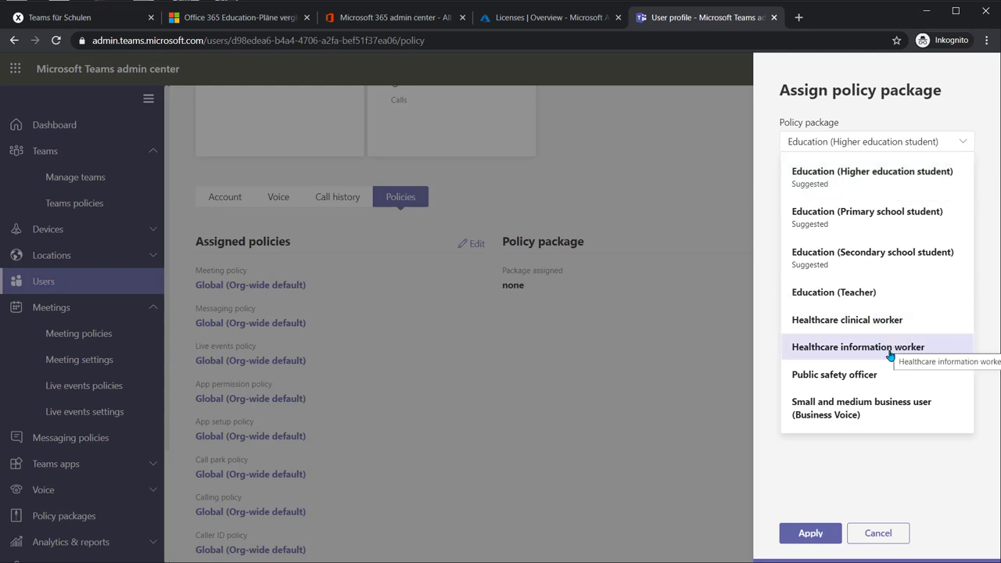
{"action": "left_click", "coordinate": [581, 339]}
{"action": "left_click", "coordinate": [579, 339]}
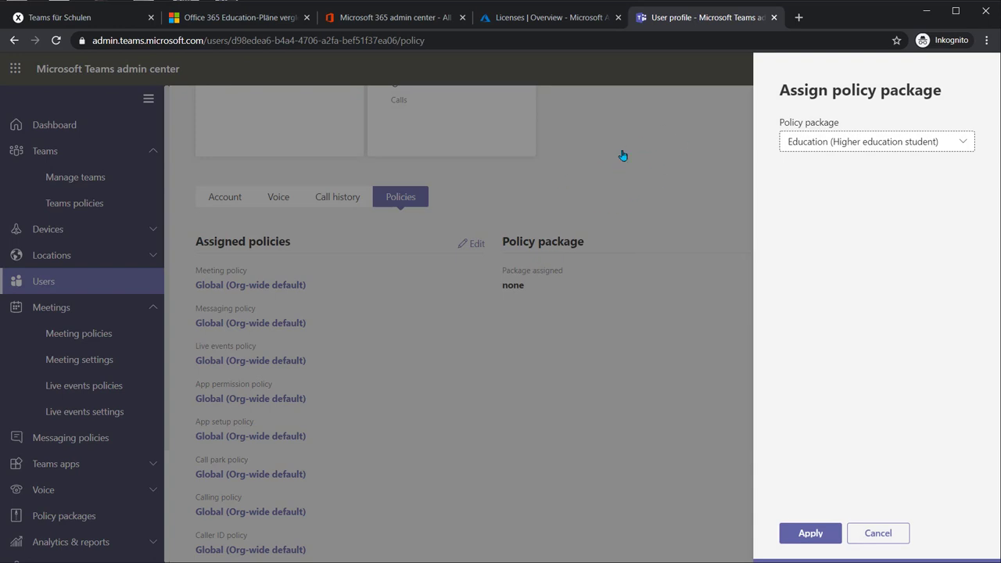
{"action": "left_click", "coordinate": [889, 538]}
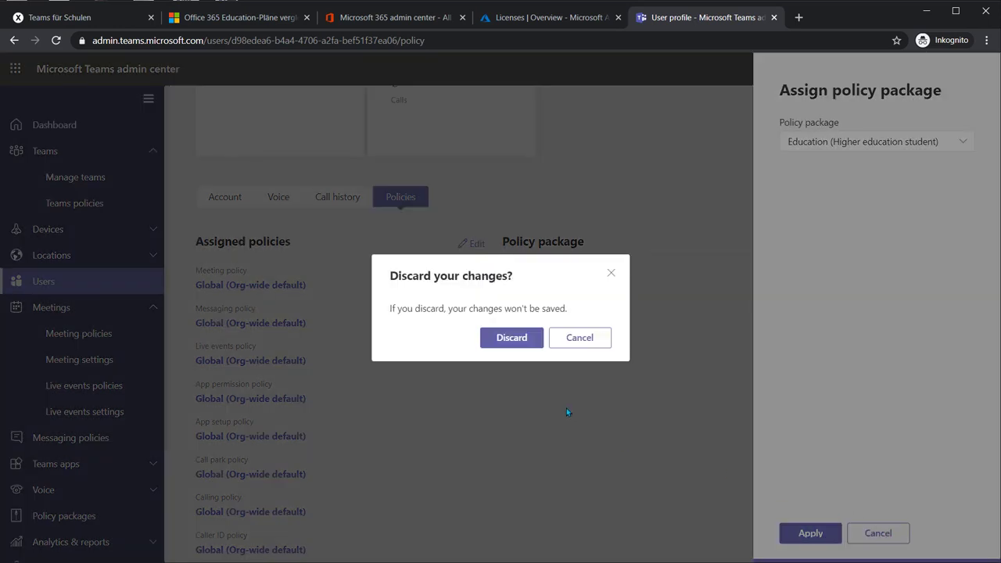
{"action": "left_click", "coordinate": [516, 341]}
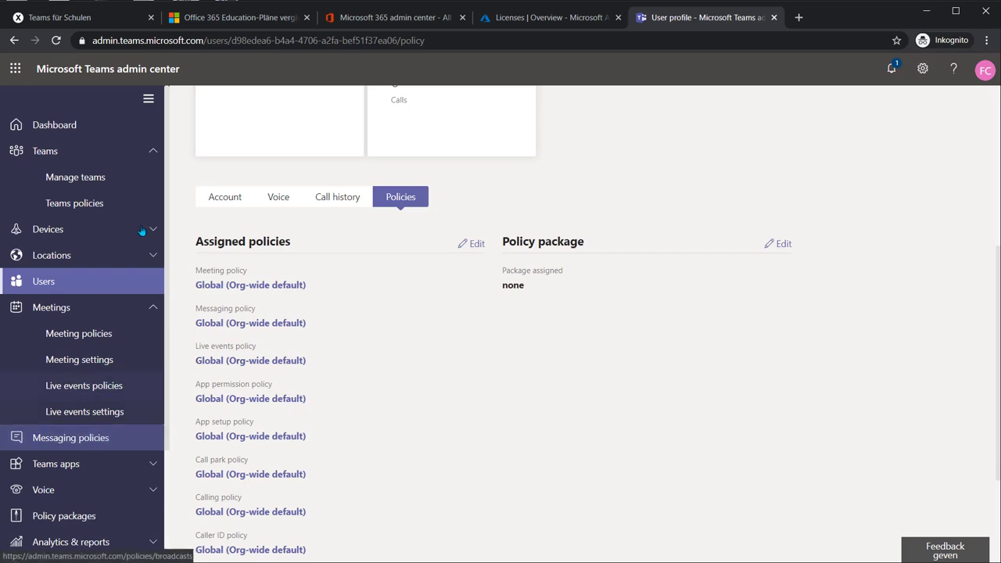
{"action": "left_click", "coordinate": [112, 19]}
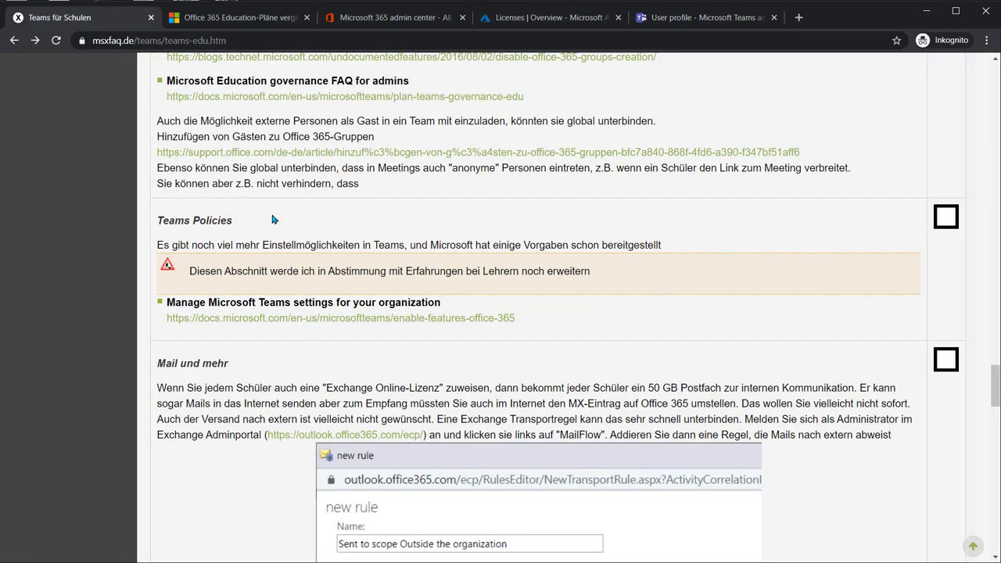
- Scroll the article to Mail und mehr and open the outlook.office365.com/ecp link in a background tab
{"action": "left_click_drag", "start_coordinate": [197, 222], "coordinate": [260, 284]}
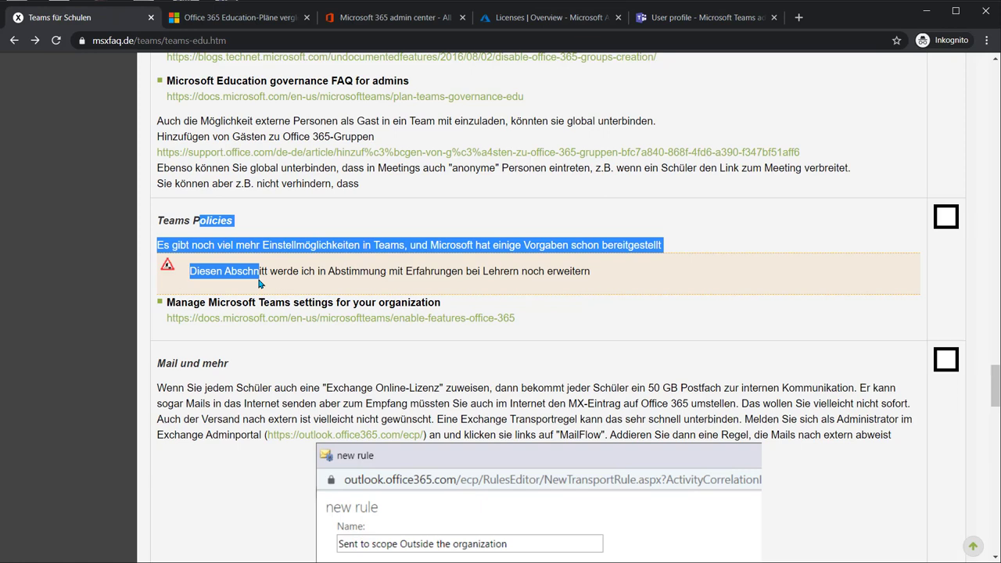
{"action": "scroll", "coordinate": [263, 303], "scroll_direction": "down", "scroll_amount": 2}
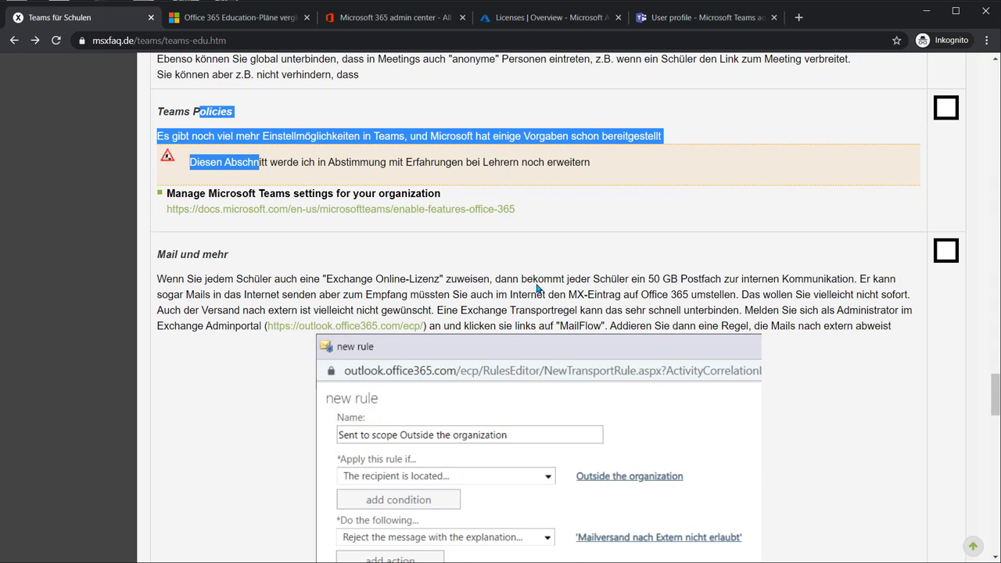
{"action": "scroll", "coordinate": [538, 288], "scroll_direction": "down", "scroll_amount": 2}
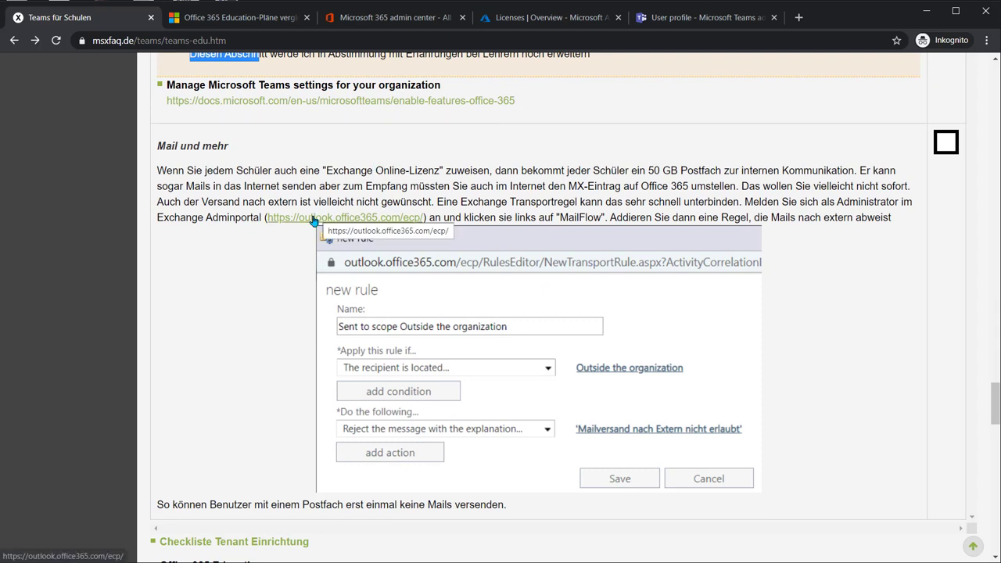
{"action": "middle_click", "coordinate": [349, 214]}
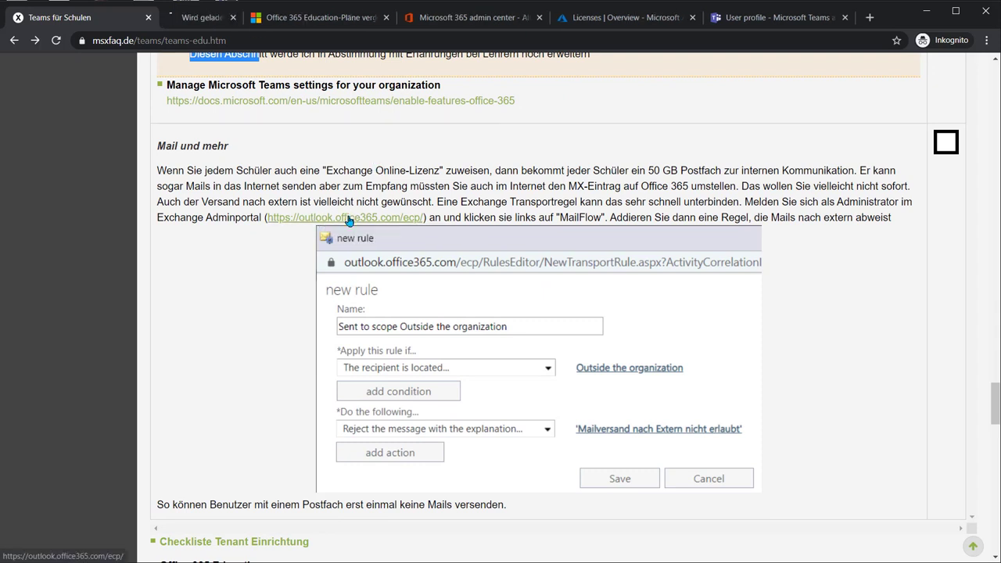
- On the new Exchange admin tab, save Deutsch as the language with the UTC+01:00 time zone
{"action": "left_click", "coordinate": [256, 17]}
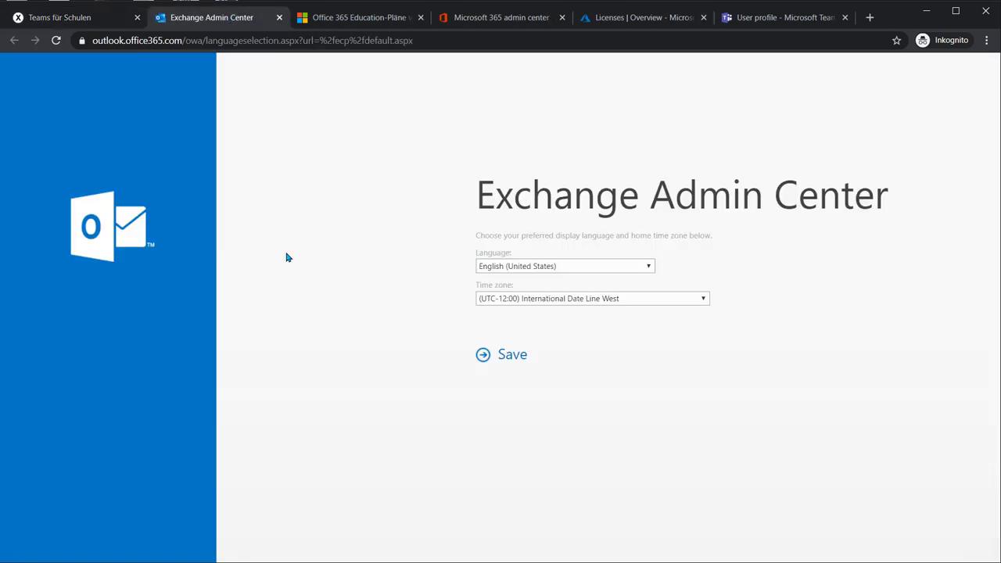
{"action": "left_click", "coordinate": [536, 266]}
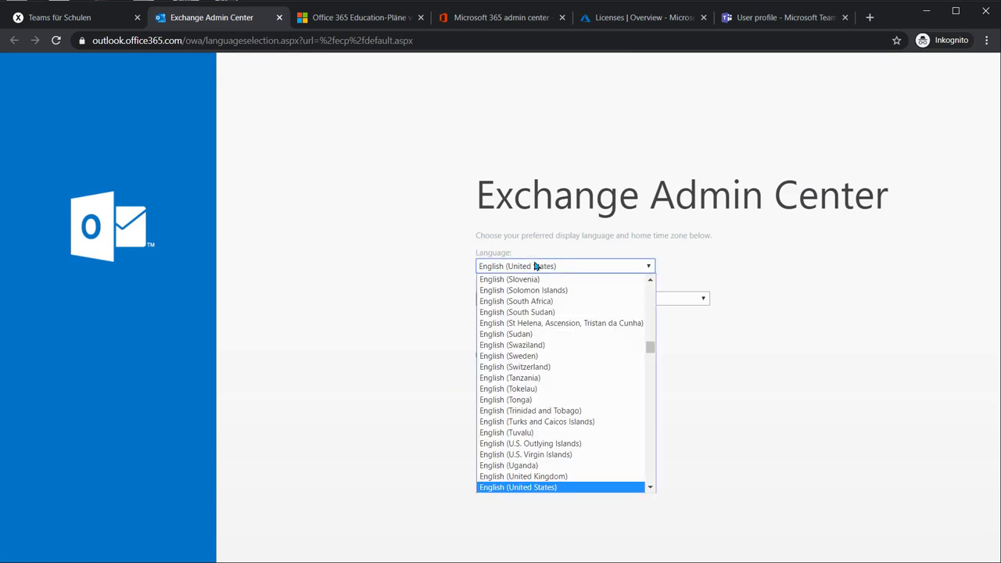
{"action": "left_click", "coordinate": [510, 353]}
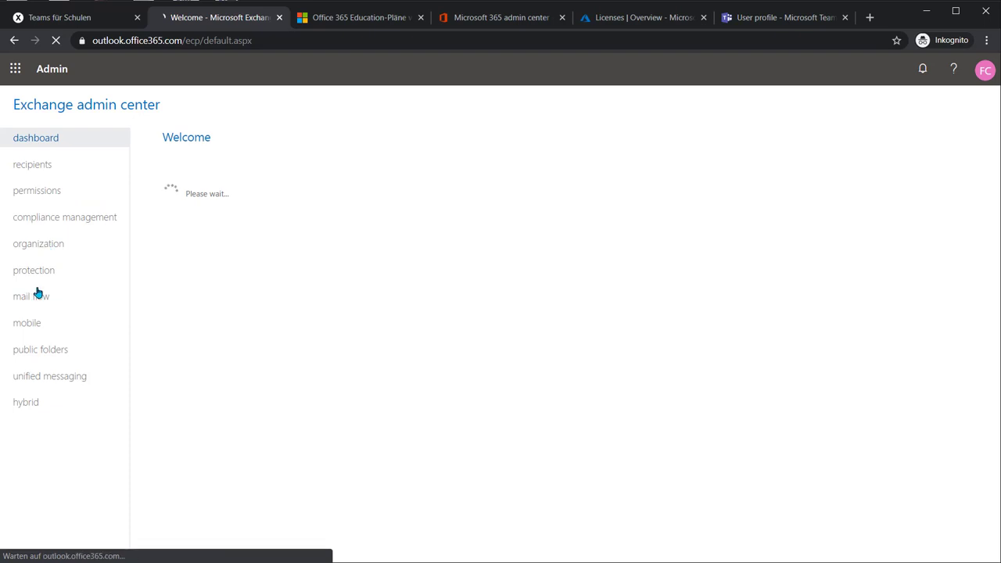
- Start a blank new rule from the mail flow rules page
{"action": "left_click", "coordinate": [45, 301]}
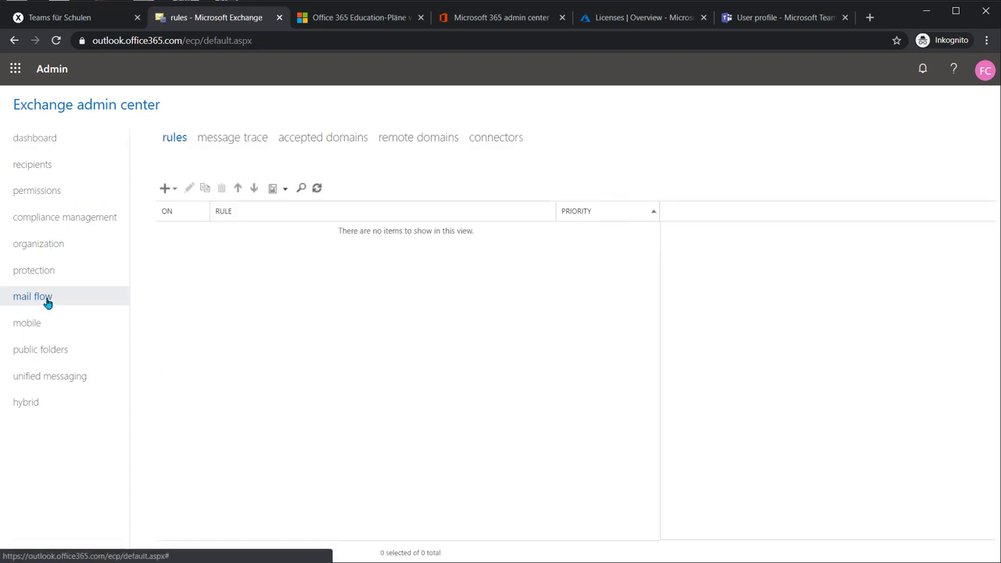
{"action": "left_click", "coordinate": [168, 189]}
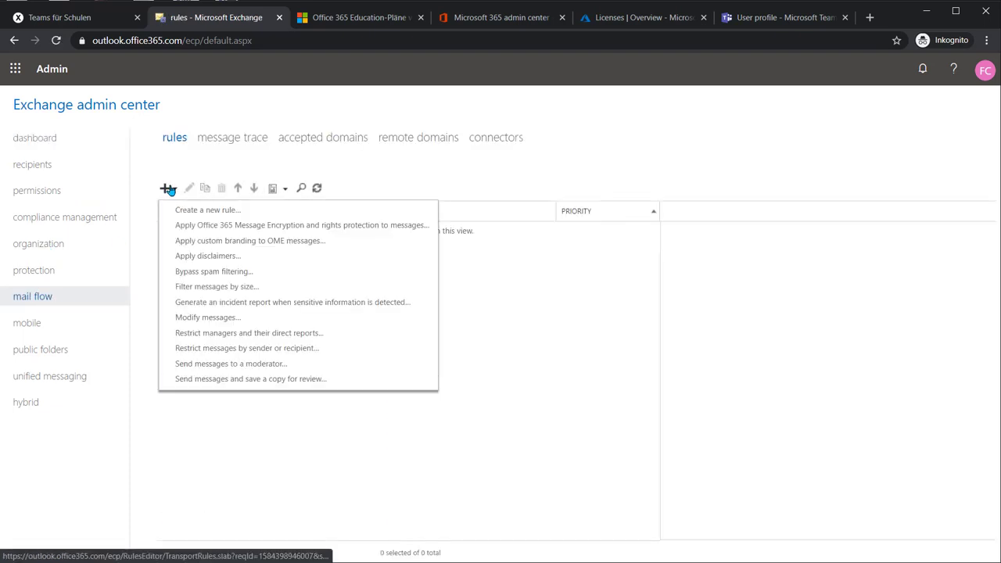
{"action": "left_click", "coordinate": [194, 208]}
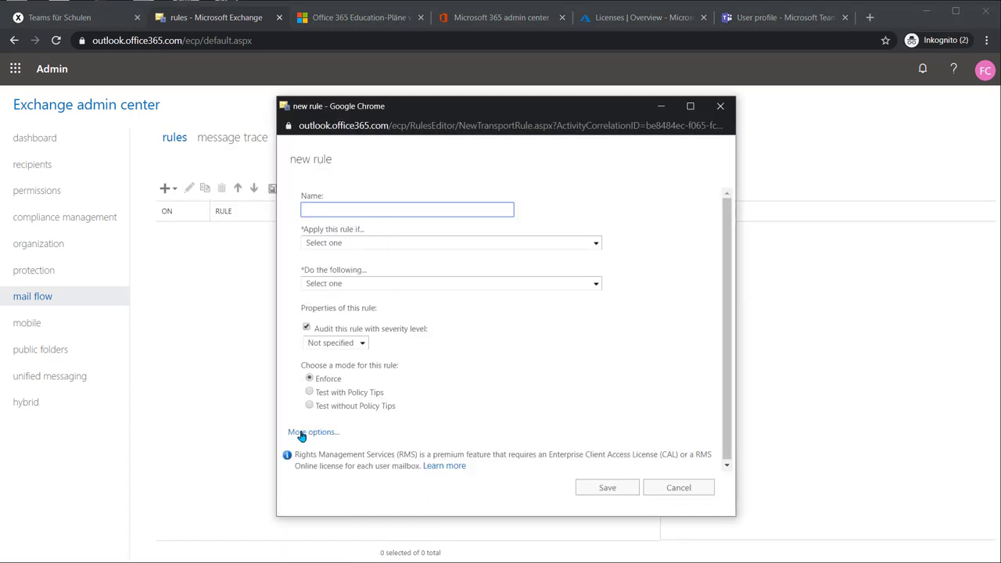
- Name the rule 'Externe Mails verhindern' and apply it when the recipient is Outside the organization
{"action": "left_click", "coordinate": [306, 435]}
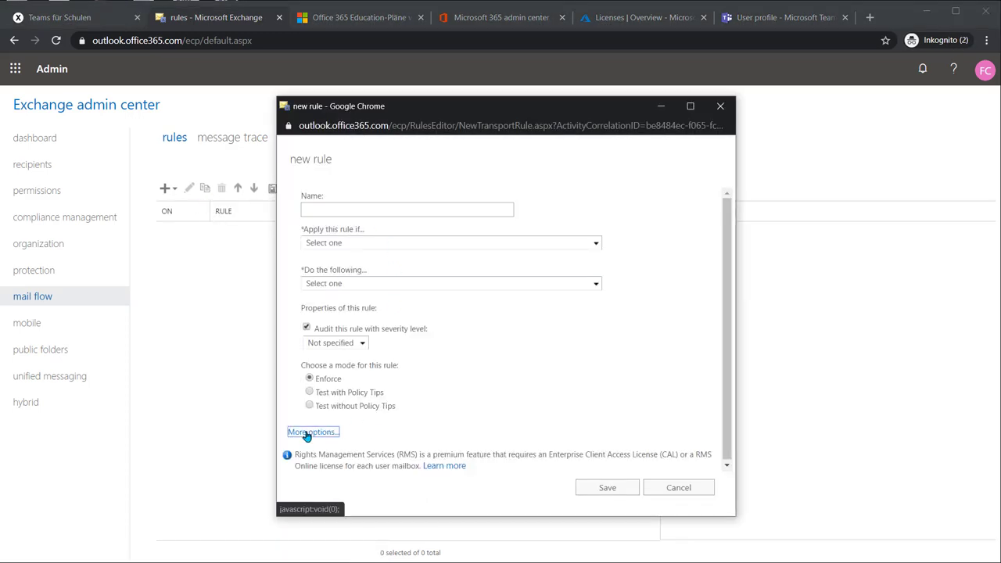
{"action": "left_click", "coordinate": [364, 208]}
{"action": "type", "text": "Externe Mails verändern"}
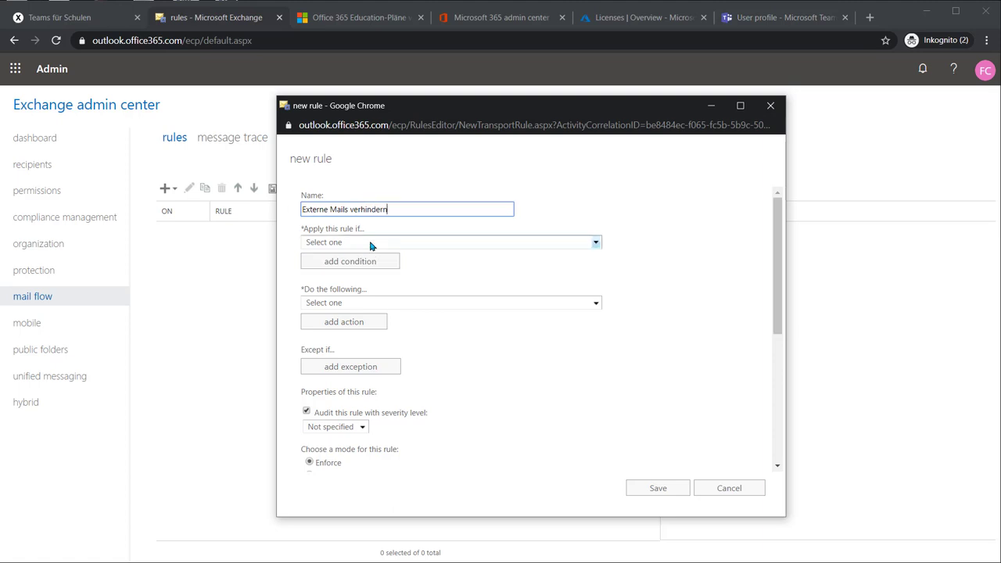
{"action": "left_click", "coordinate": [373, 244]}
{"action": "mouse_move", "coordinate": [406, 290]}
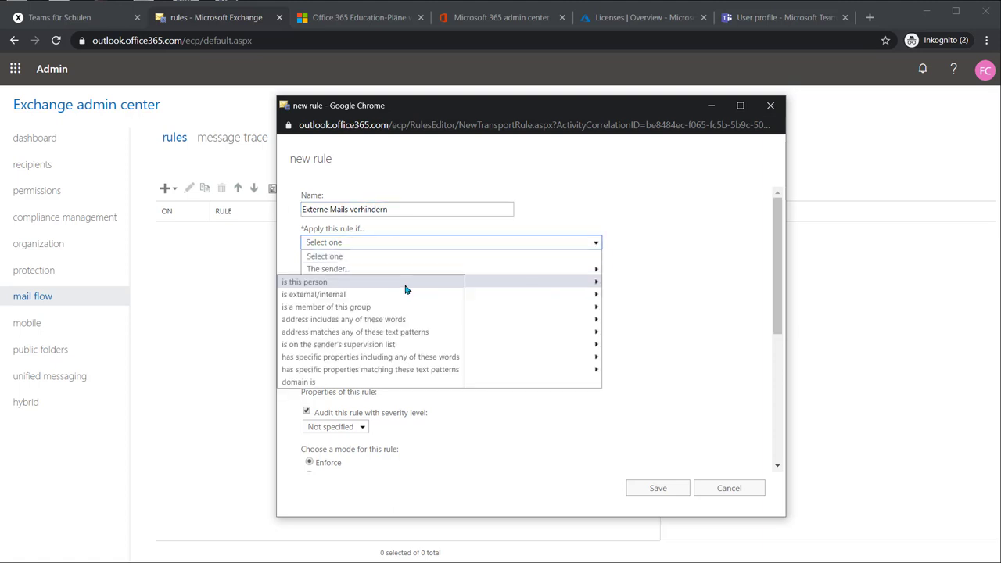
{"action": "left_click", "coordinate": [366, 295]}
{"action": "left_click", "coordinate": [555, 324]}
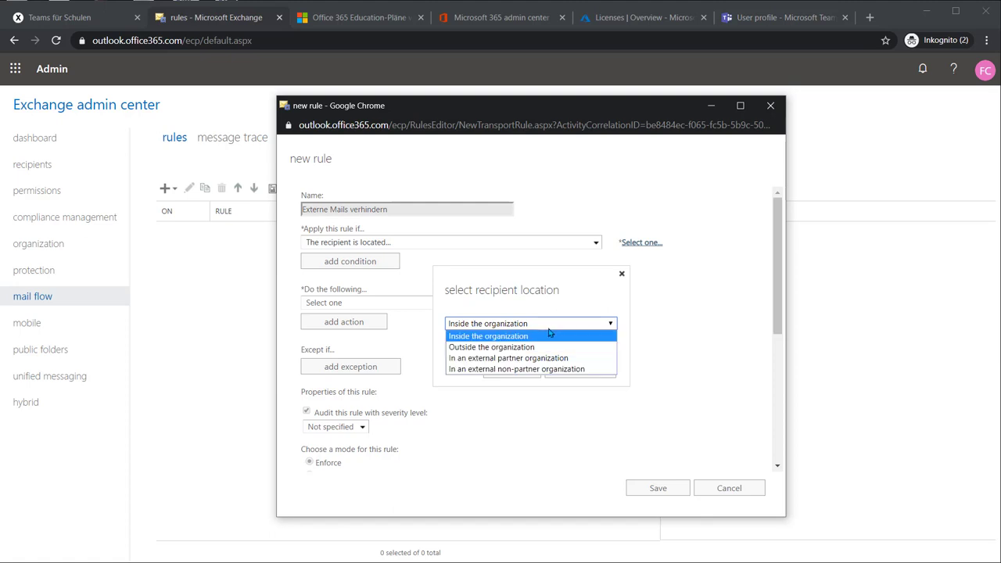
{"action": "left_click", "coordinate": [509, 348]}
{"action": "left_click", "coordinate": [509, 374]}
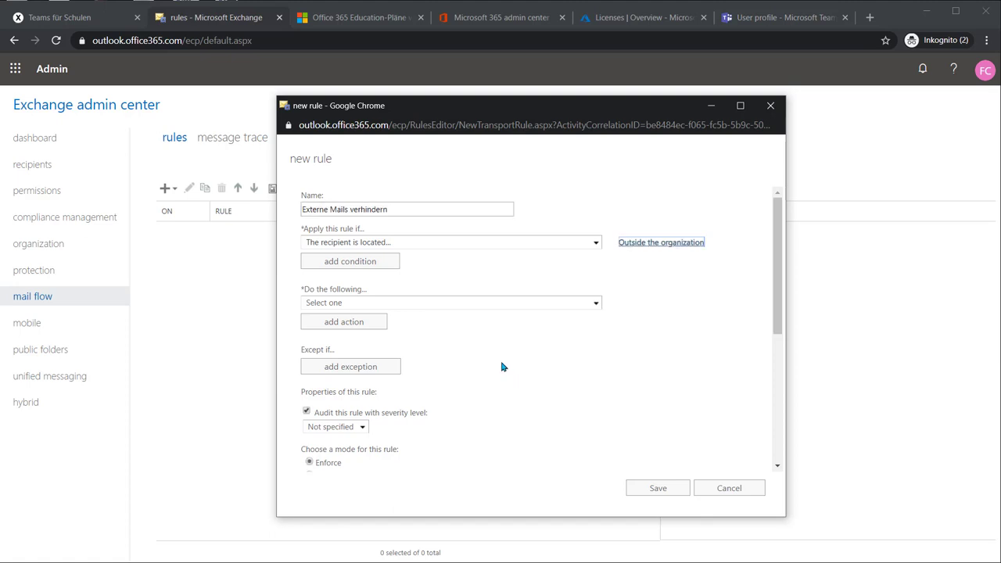
- Reject matching messages with 'Keine externe Mail erlaubt', save the rule, and return to the article
{"action": "left_click", "coordinate": [442, 304]}
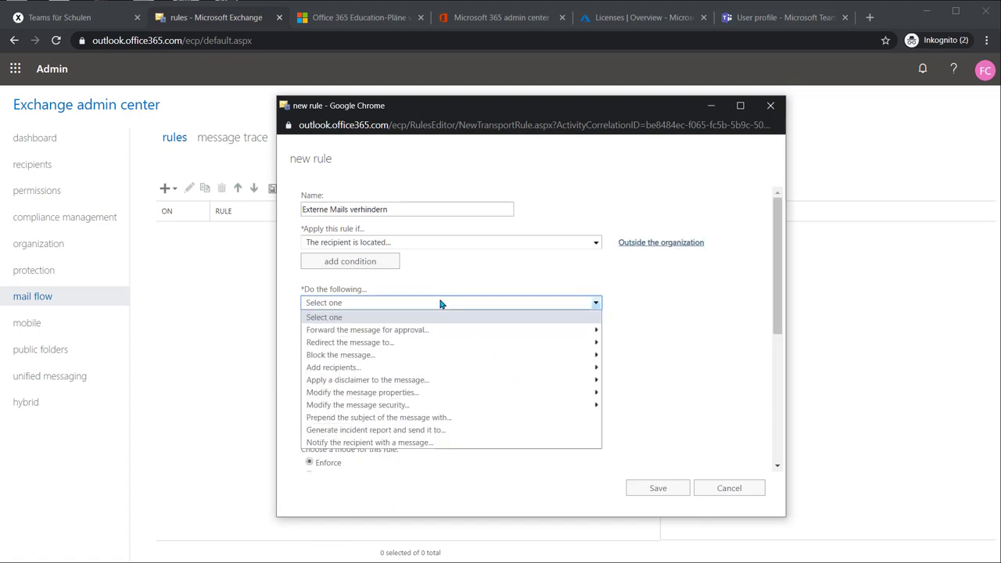
{"action": "mouse_move", "coordinate": [370, 357]}
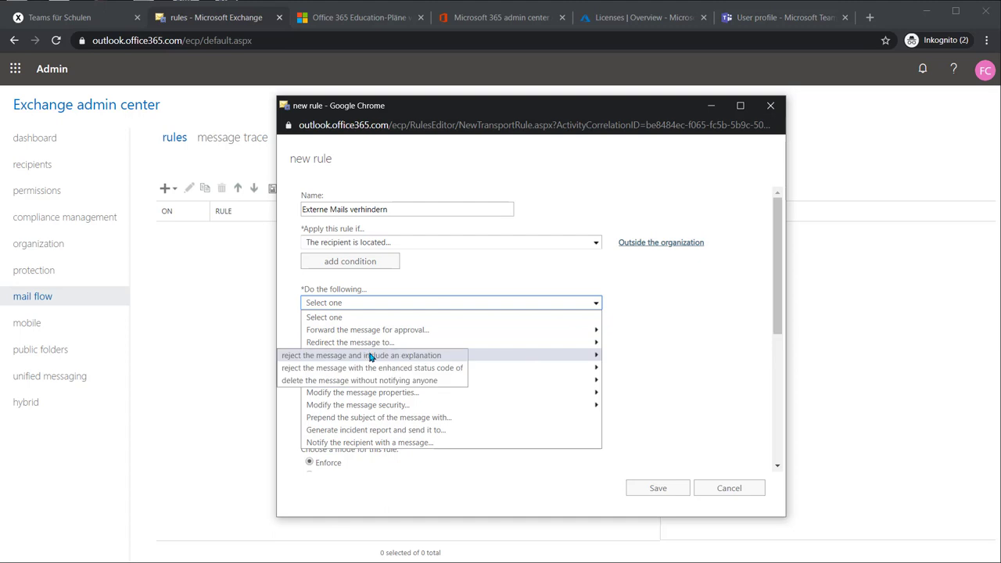
{"action": "left_click", "coordinate": [446, 357]}
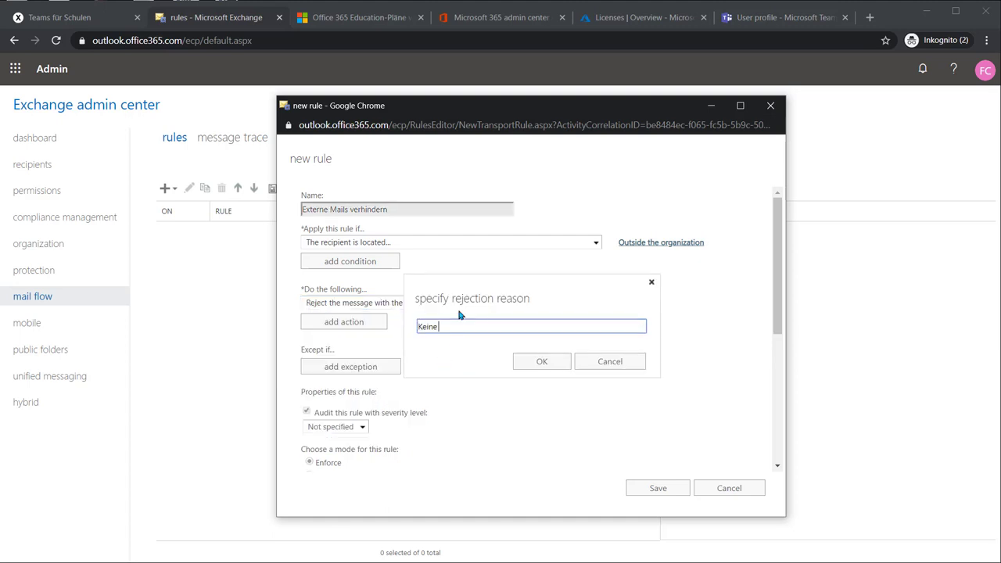
{"action": "type", "text": "Keine externe Mail erlaubt"}
{"action": "left_click", "coordinate": [532, 362]}
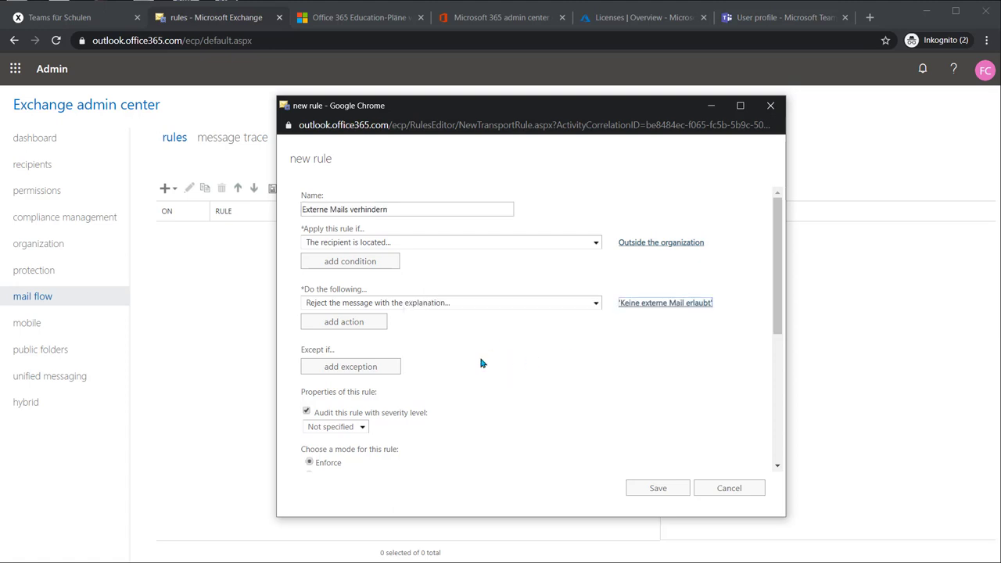
{"action": "left_click", "coordinate": [657, 486]}
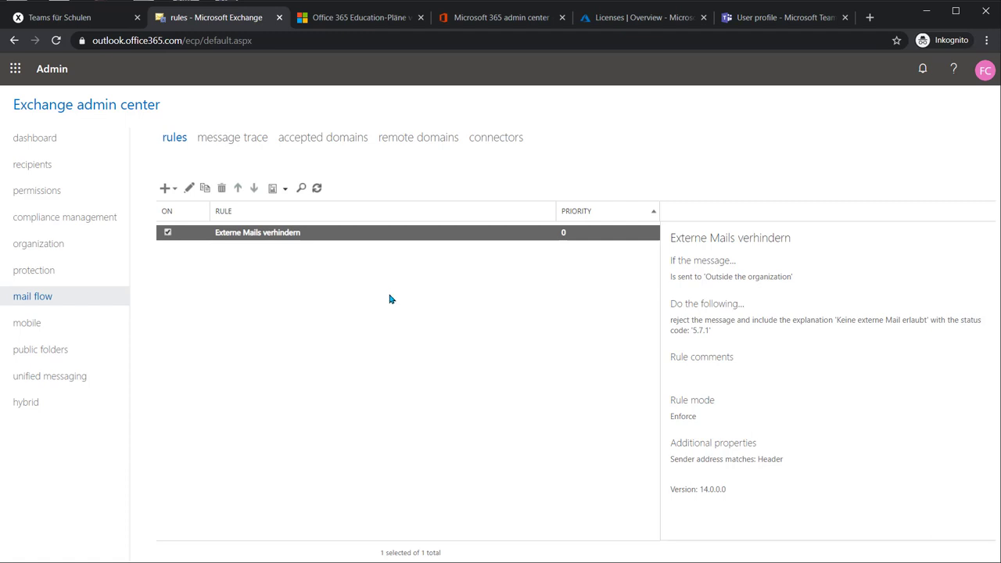
{"action": "left_click", "coordinate": [86, 18]}
{"action": "scroll", "coordinate": [403, 373], "scroll_direction": "down", "scroll_amount": 2}
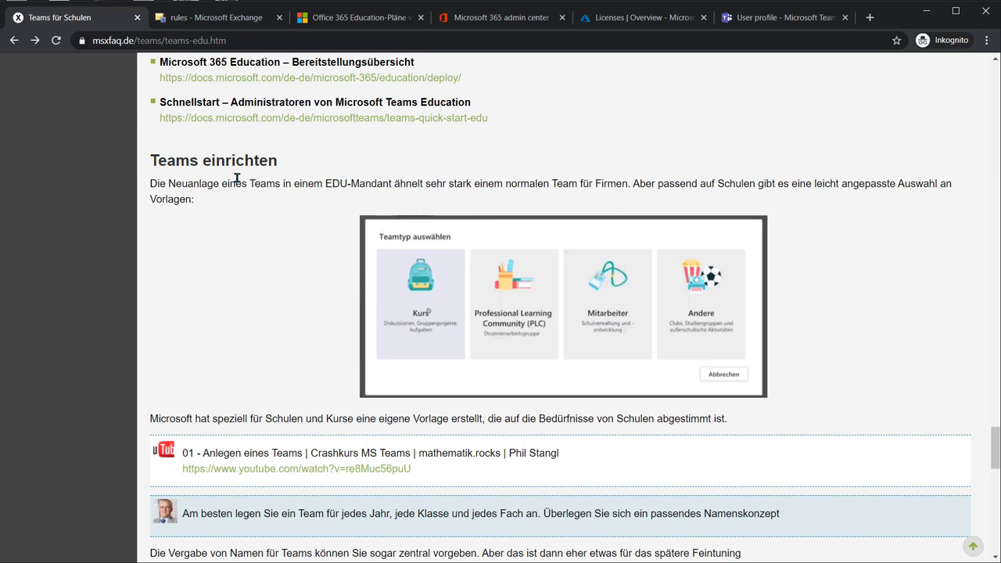
- Highlight the team templates paragraph, then read down through Lehrer, Schüler and Eltern to Weitere Links
{"action": "left_click_drag", "start_coordinate": [209, 181], "coordinate": [608, 200]}
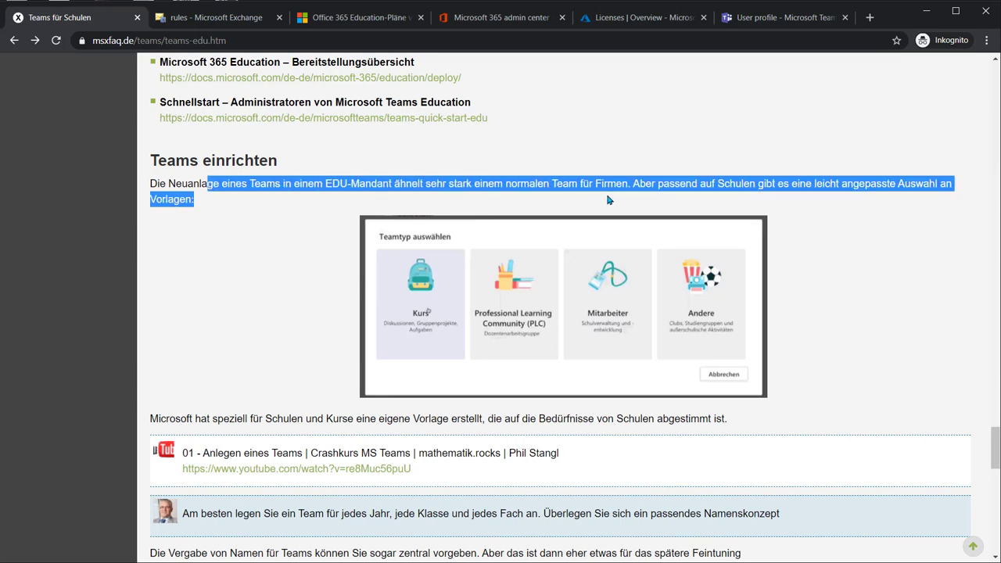
{"action": "scroll", "coordinate": [609, 350], "scroll_direction": "down", "scroll_amount": 3}
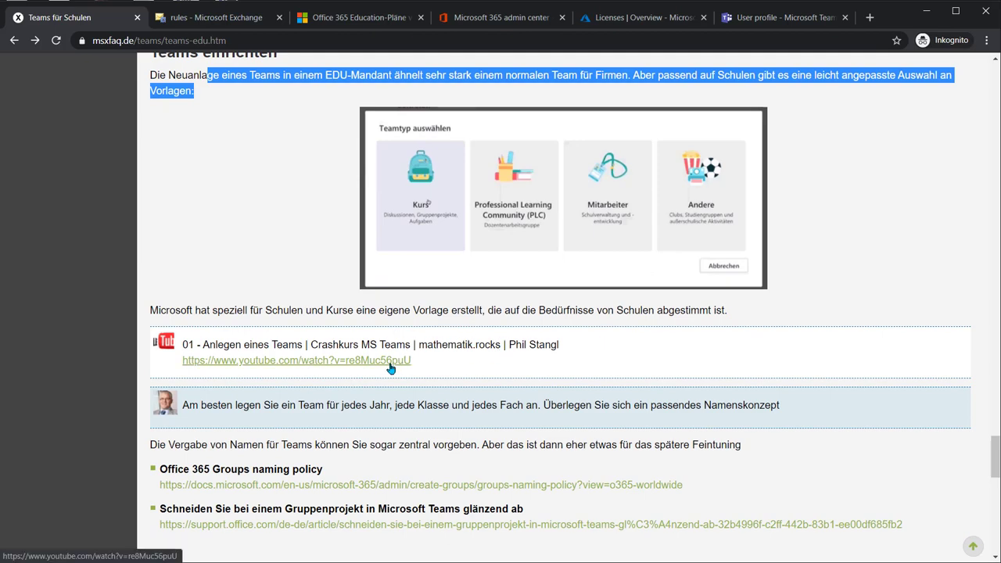
{"action": "scroll", "coordinate": [405, 345], "scroll_direction": "down", "scroll_amount": 1}
{"action": "scroll", "coordinate": [402, 349], "scroll_direction": "down", "scroll_amount": 5}
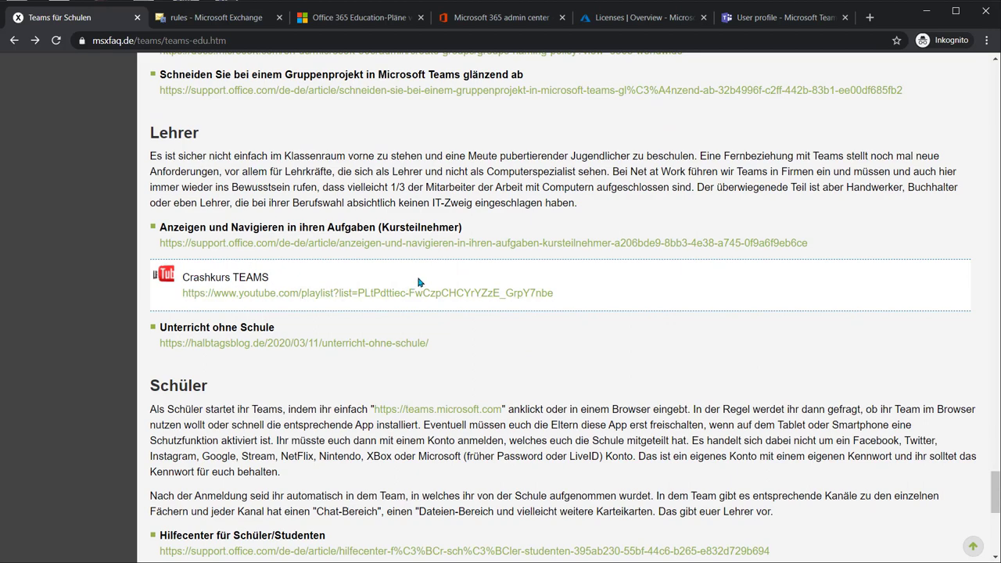
{"action": "scroll", "coordinate": [418, 282], "scroll_direction": "down", "scroll_amount": 3}
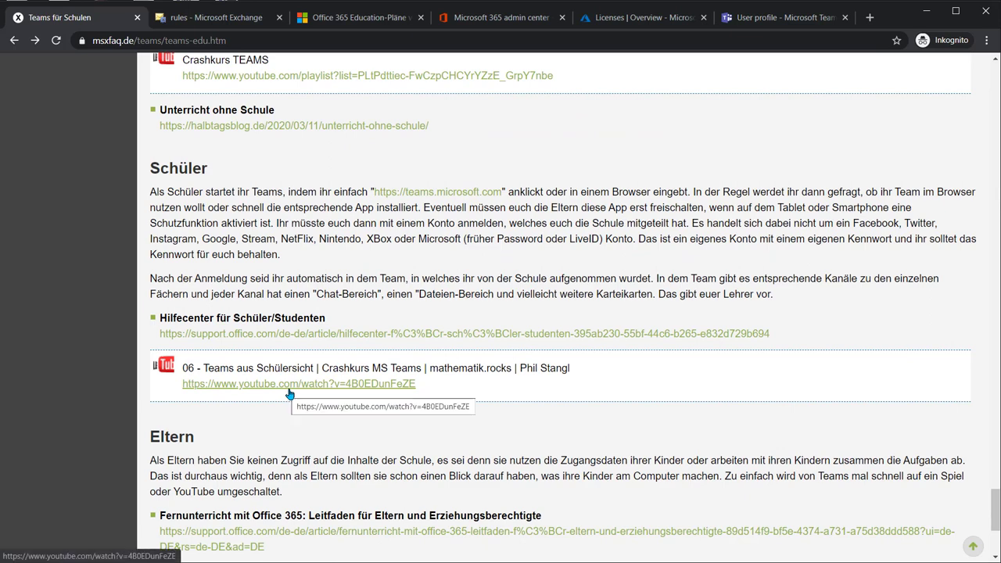
{"action": "scroll", "coordinate": [508, 281], "scroll_direction": "down", "scroll_amount": 1}
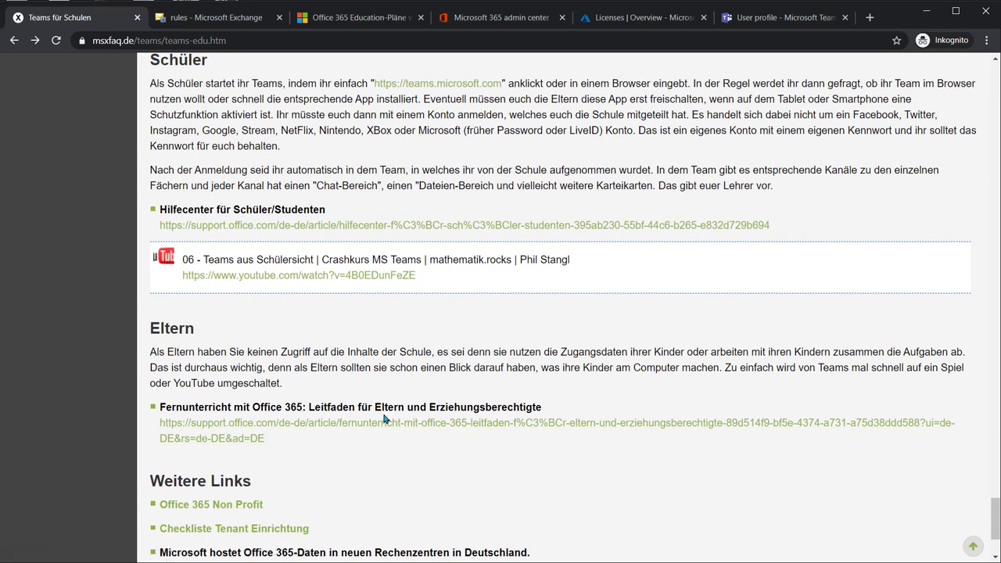
- In Microsoft 365 admin center, view Active users, then open Groups to see 5a Englisch
{"action": "left_click", "coordinate": [482, 23]}
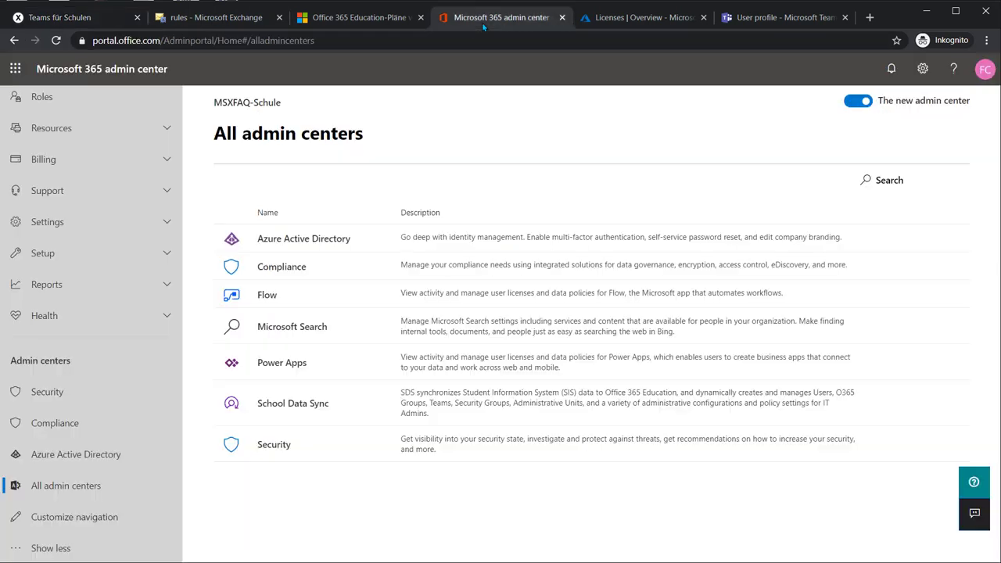
{"action": "scroll", "coordinate": [82, 188], "scroll_direction": "up", "scroll_amount": 3}
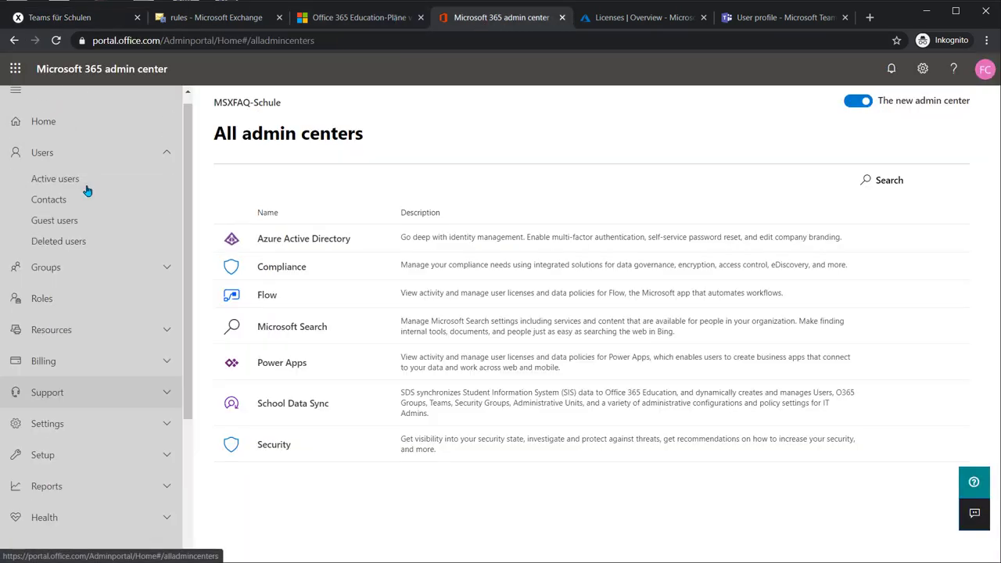
{"action": "left_click", "coordinate": [56, 165]}
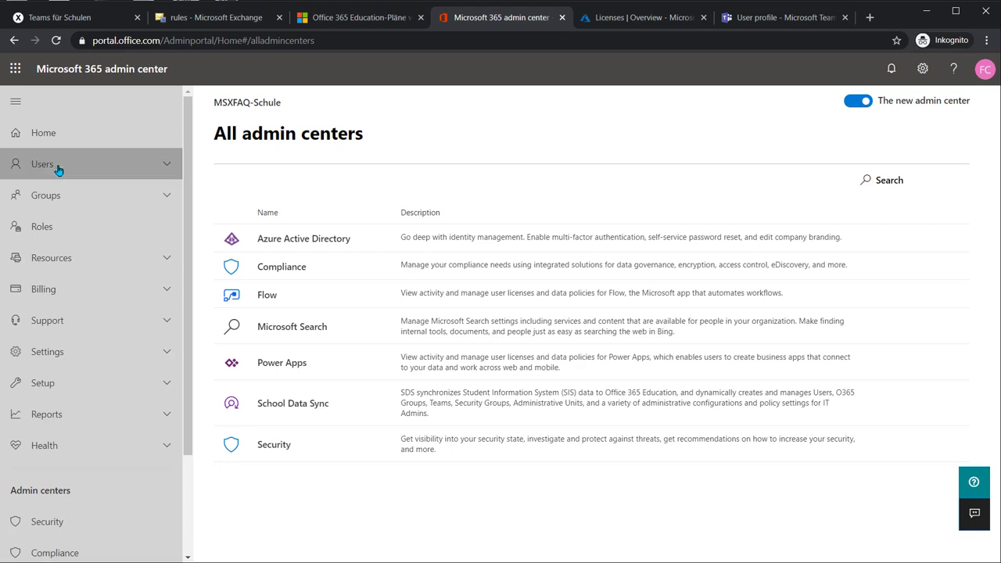
{"action": "left_click", "coordinate": [56, 165]}
{"action": "left_click", "coordinate": [68, 195]}
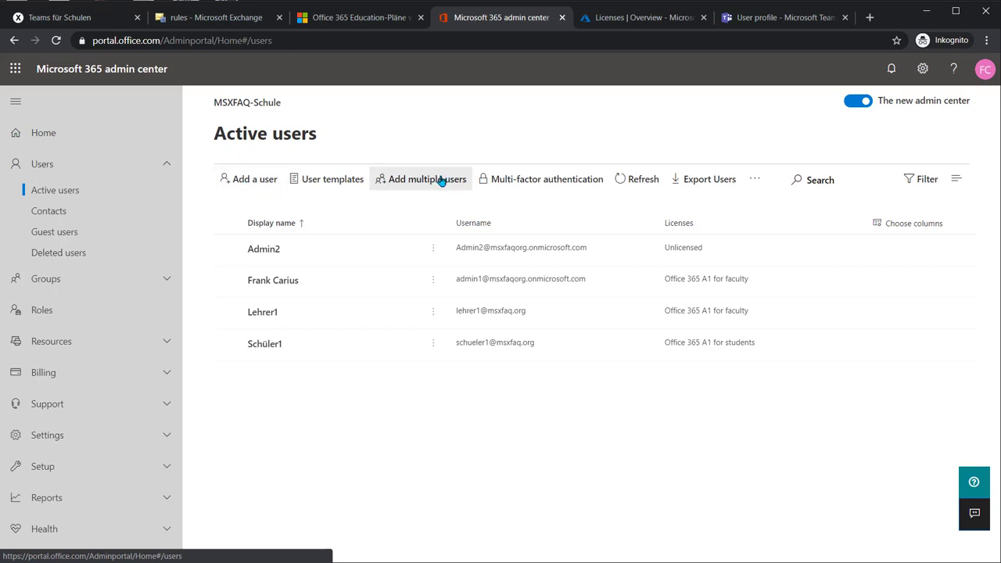
{"action": "left_click", "coordinate": [156, 280]}
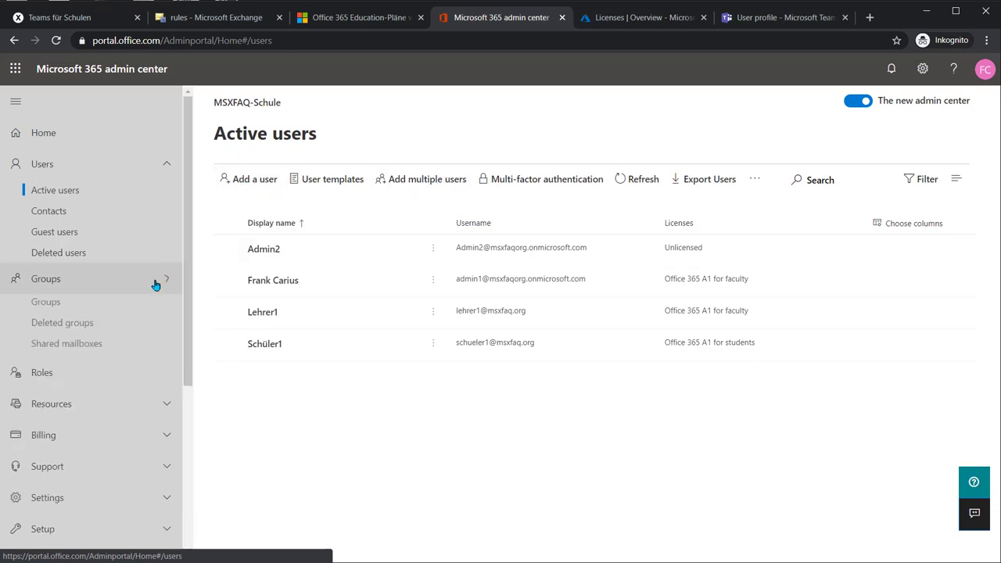
{"action": "left_click", "coordinate": [88, 305]}
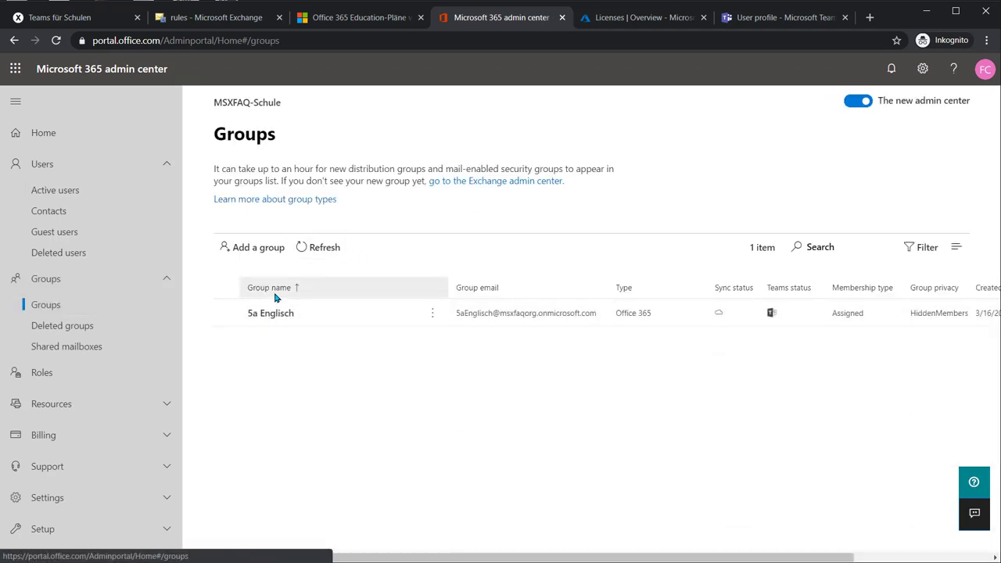
{"action": "left_click", "coordinate": [284, 314]}
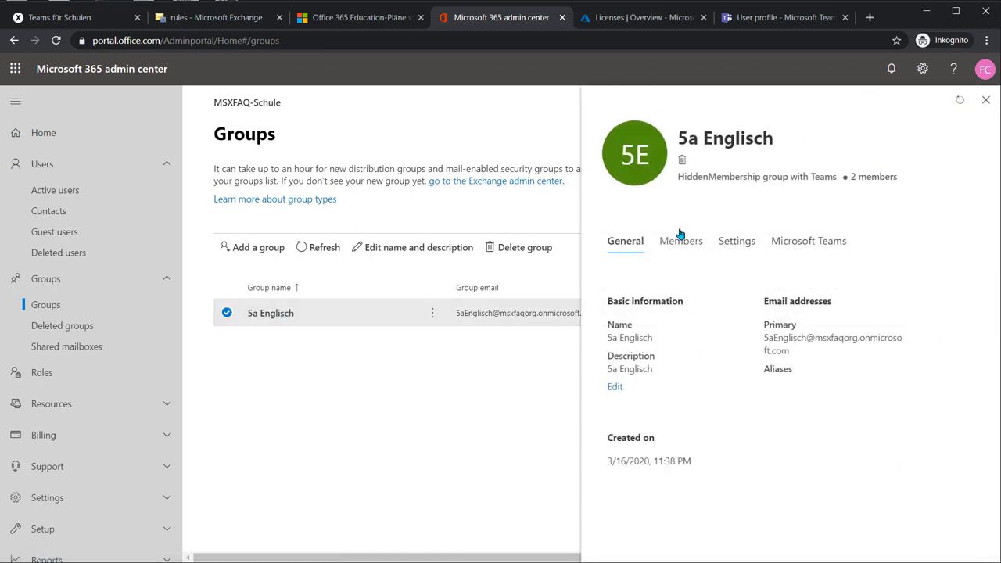
{"action": "left_click", "coordinate": [681, 239]}
{"action": "left_click_drag", "start_coordinate": [639, 339], "coordinate": [691, 341]}
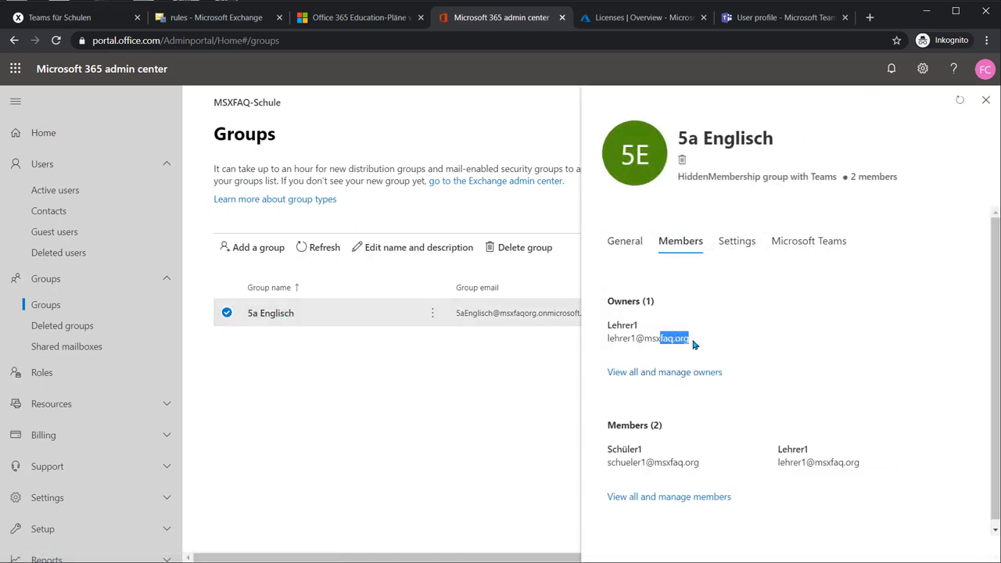
{"action": "left_click_drag", "start_coordinate": [637, 462], "coordinate": [699, 463]}
{"action": "left_click", "coordinate": [450, 425]}
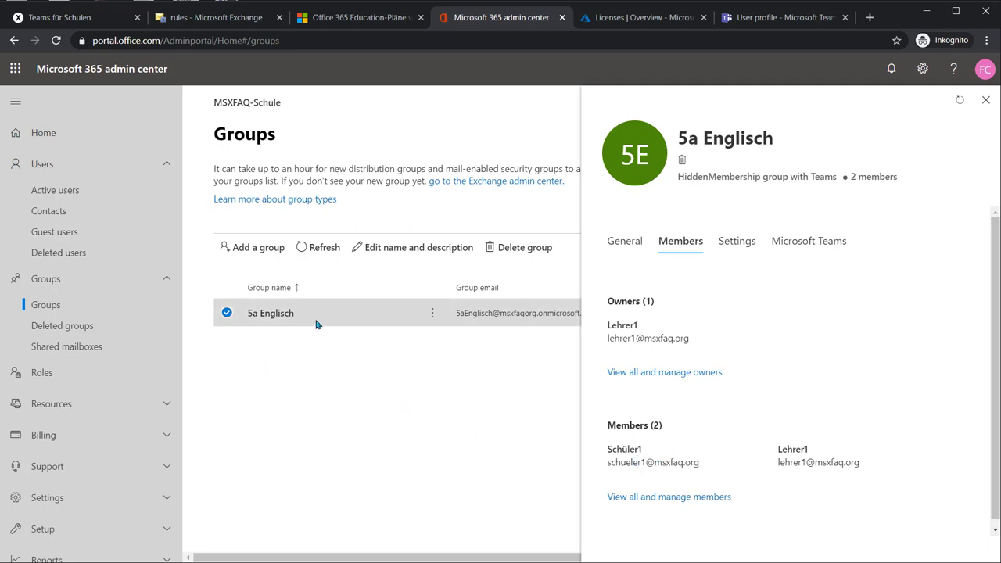
{"action": "left_click", "coordinate": [985, 99]}
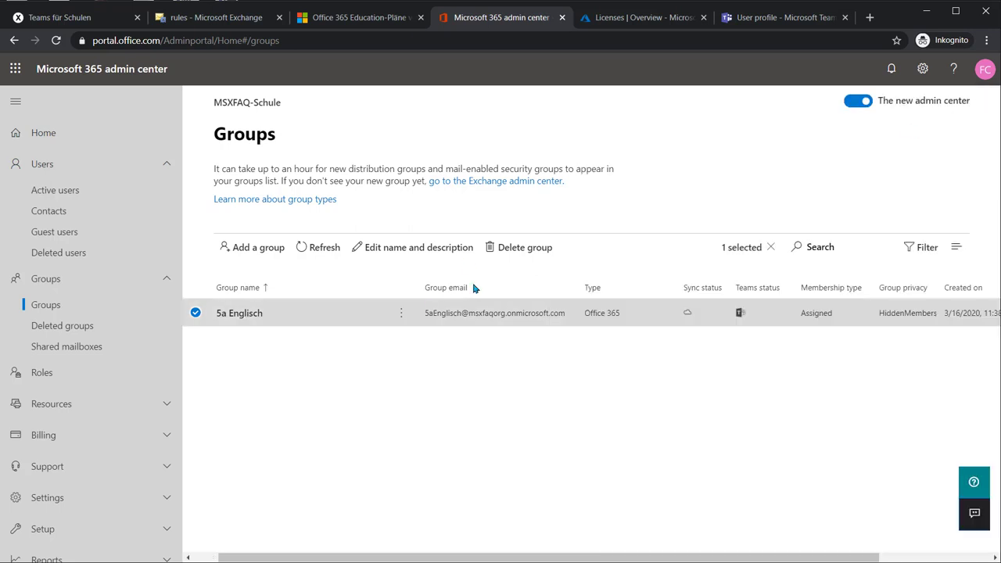